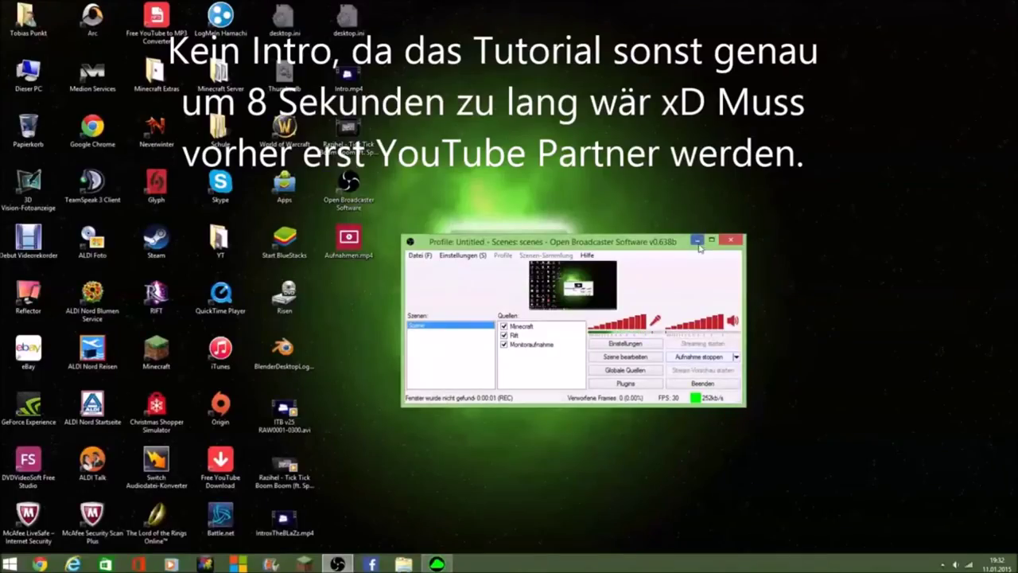
Minimise the OBS window to reveal the desktop, then dismiss the desktop context menu.
{"action": "left_click", "coordinate": [696, 241]}
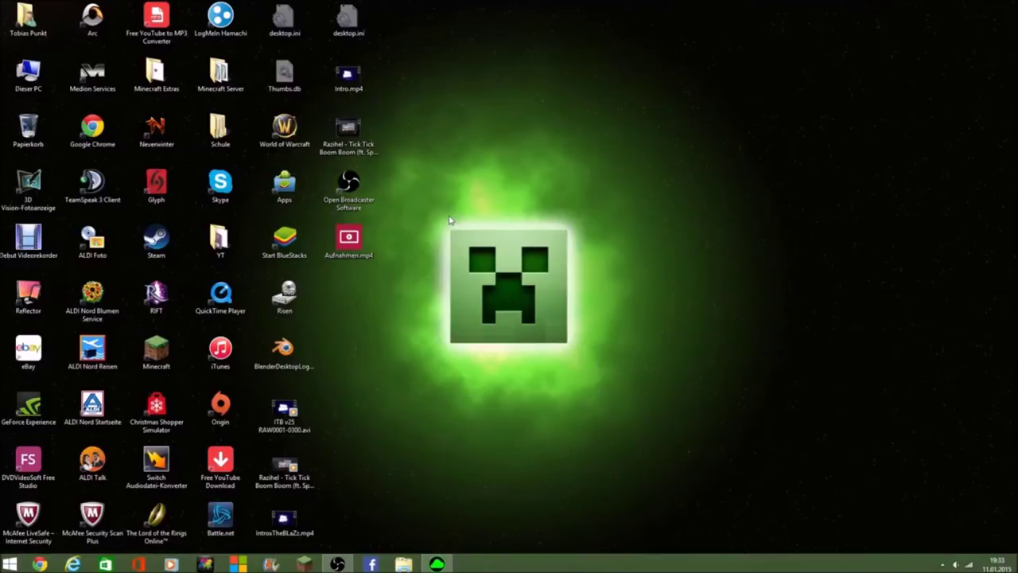
{"action": "right_click", "coordinate": [449, 220]}
{"action": "left_click", "coordinate": [448, 198]}
{"action": "left_click", "coordinate": [39, 564]}
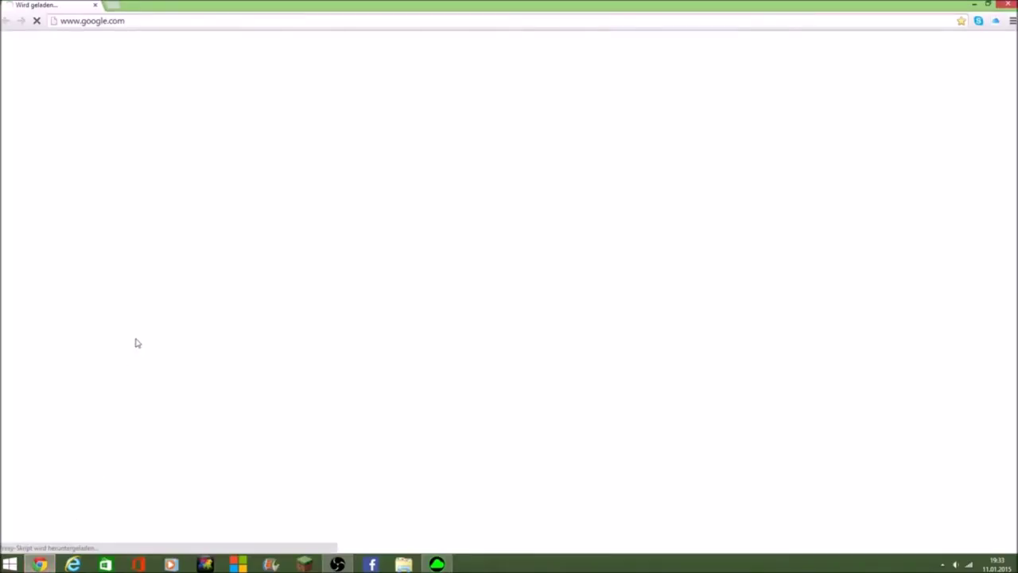
{"action": "left_click", "coordinate": [246, 22]}
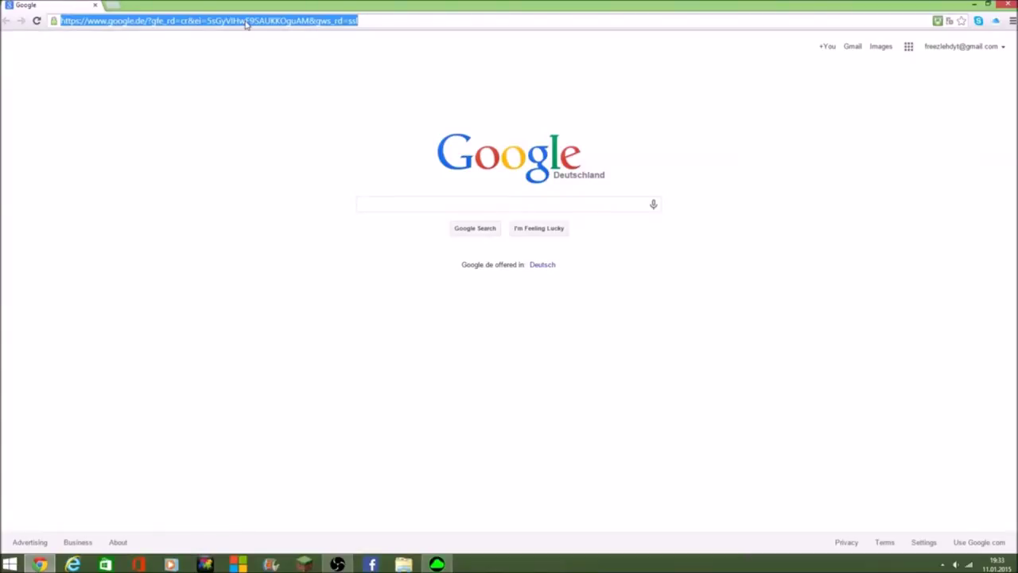
{"action": "type", "text": "bl"}
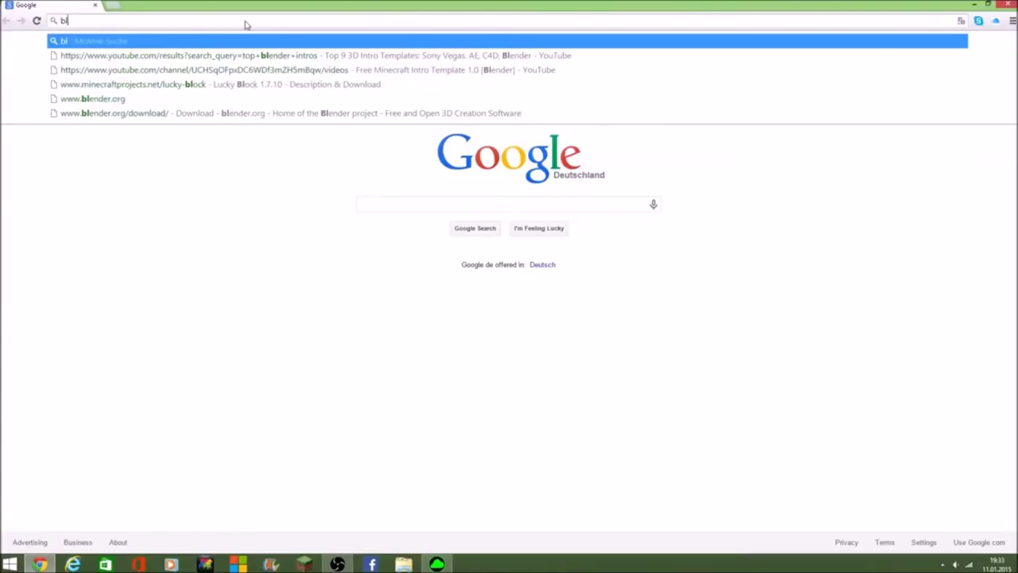
{"action": "left_click", "coordinate": [166, 112]}
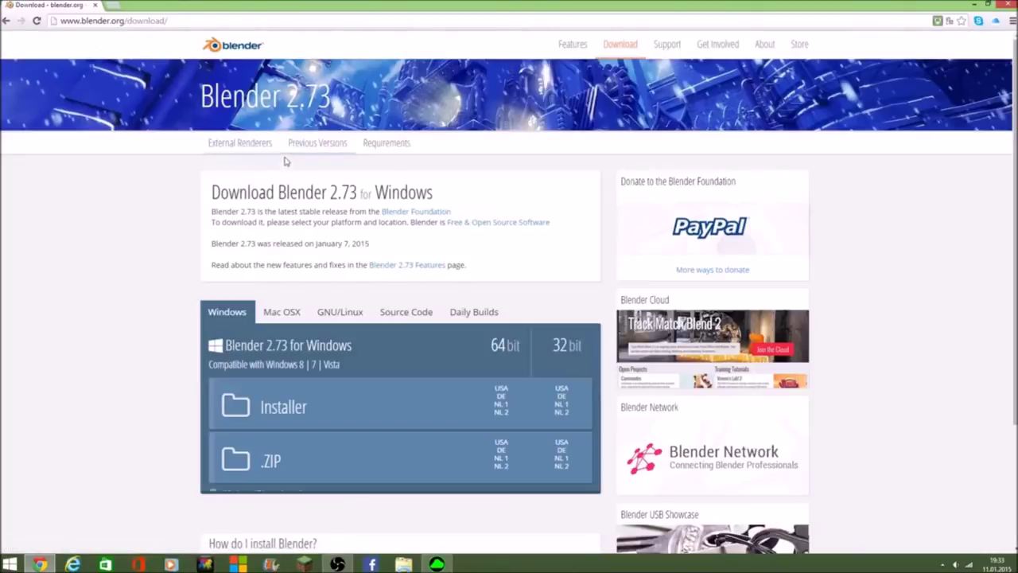
{"action": "scroll", "coordinate": [284, 191], "scroll_direction": "down", "scroll_amount": 2}
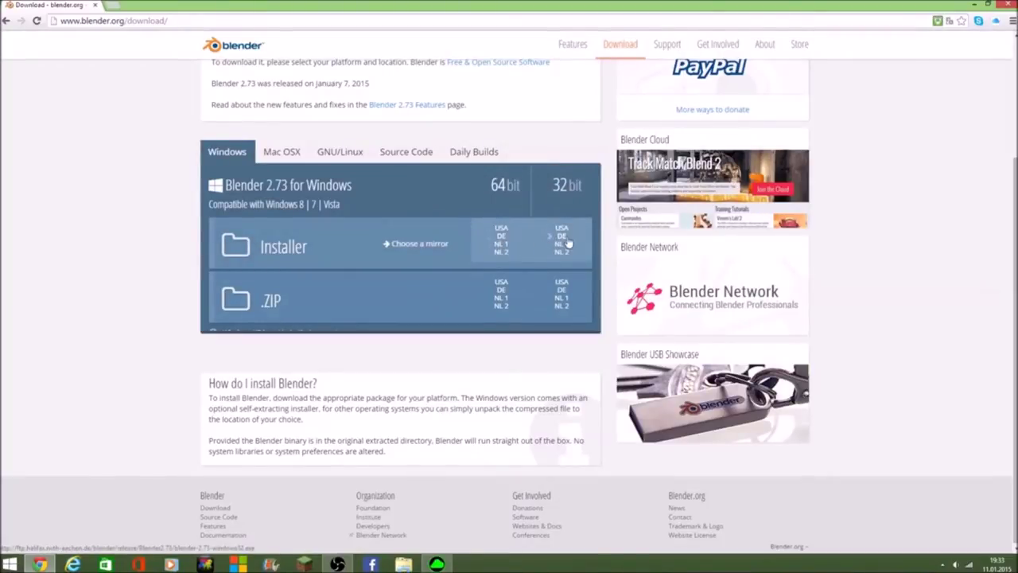
{"action": "left_click", "coordinate": [123, 20]}
{"action": "type", "text": "c"}
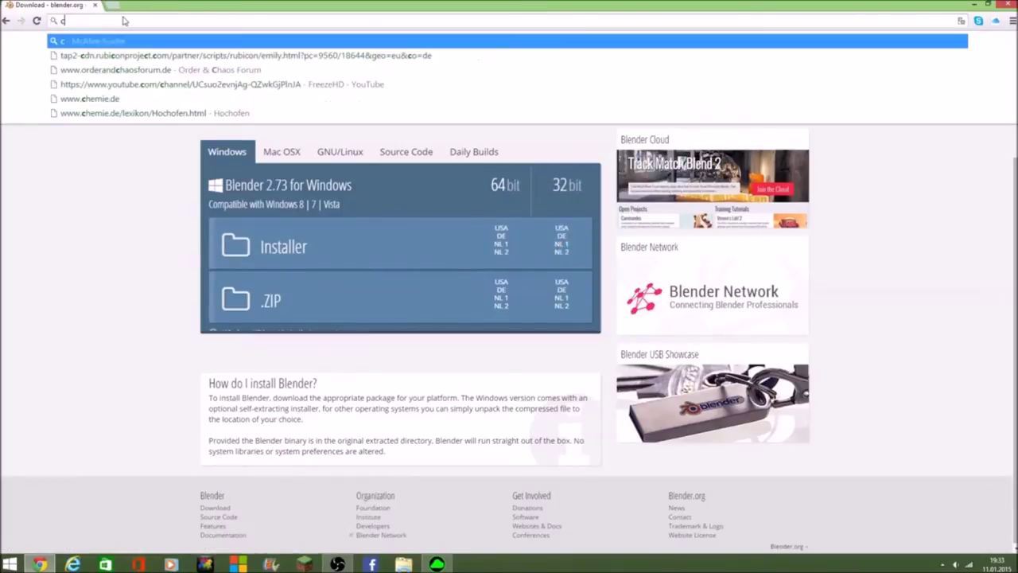
{"action": "type", "text": "hr"}
{"action": "key", "text": "BackSpace"}
{"action": "key", "text": "BackSpace"}
{"action": "key", "text": "BackSpace"}
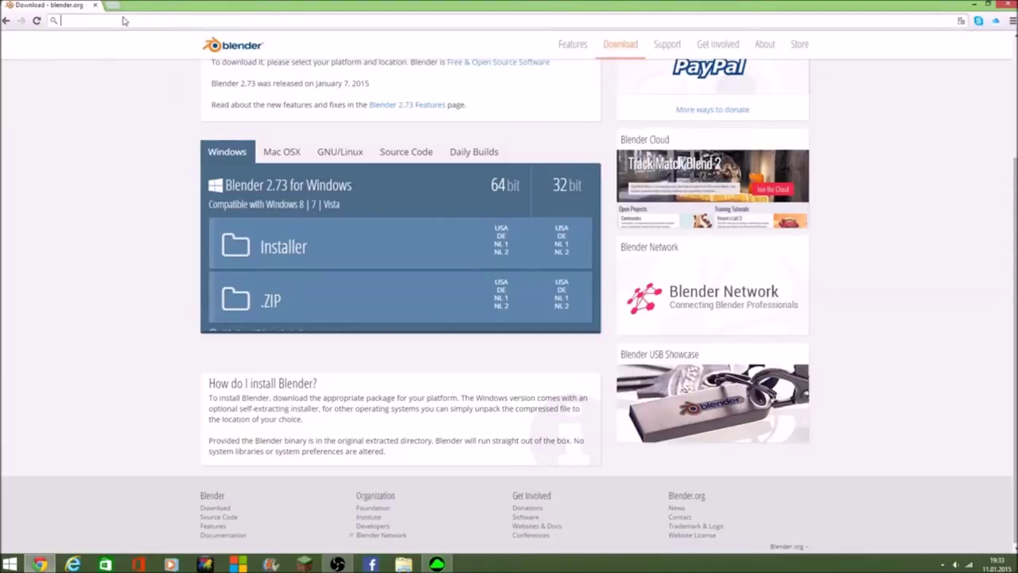
{"action": "type", "text": "www.google.com"}
{"action": "key", "text": "Return"}
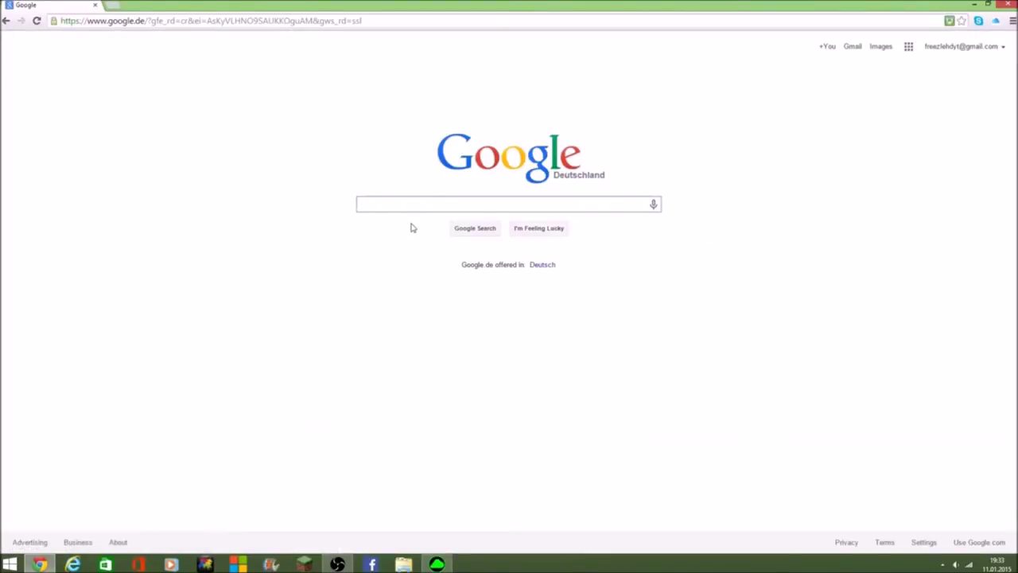
Search Google for 'winrar' and look over the CHIP.de WinRAR (64 Bit) download page.
{"action": "type", "text": "winrar"}
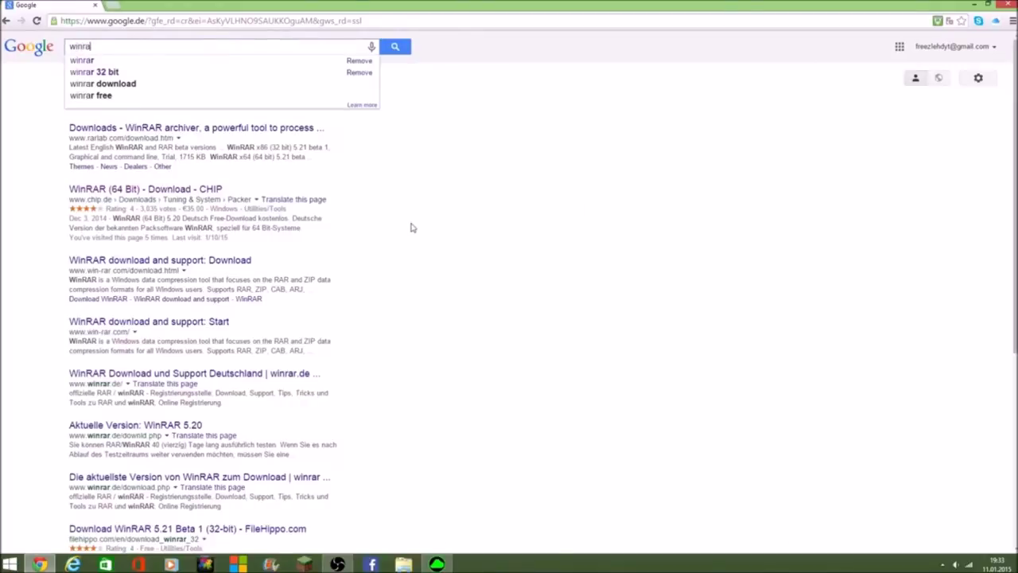
{"action": "left_click", "coordinate": [112, 191]}
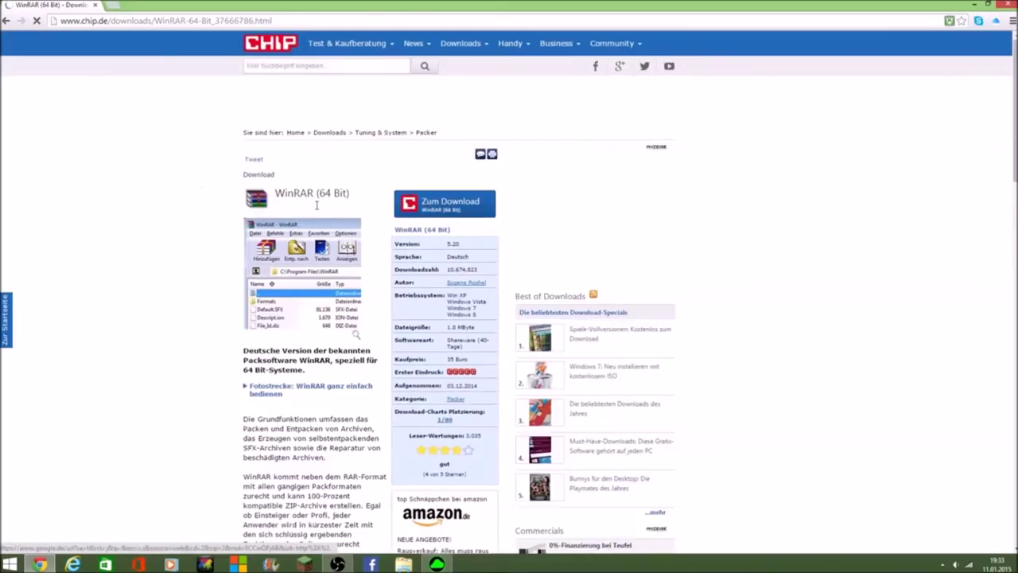
{"action": "scroll", "coordinate": [272, 151], "scroll_direction": "down", "scroll_amount": 2}
{"action": "scroll", "coordinate": [278, 72], "scroll_direction": "up", "scroll_amount": 2}
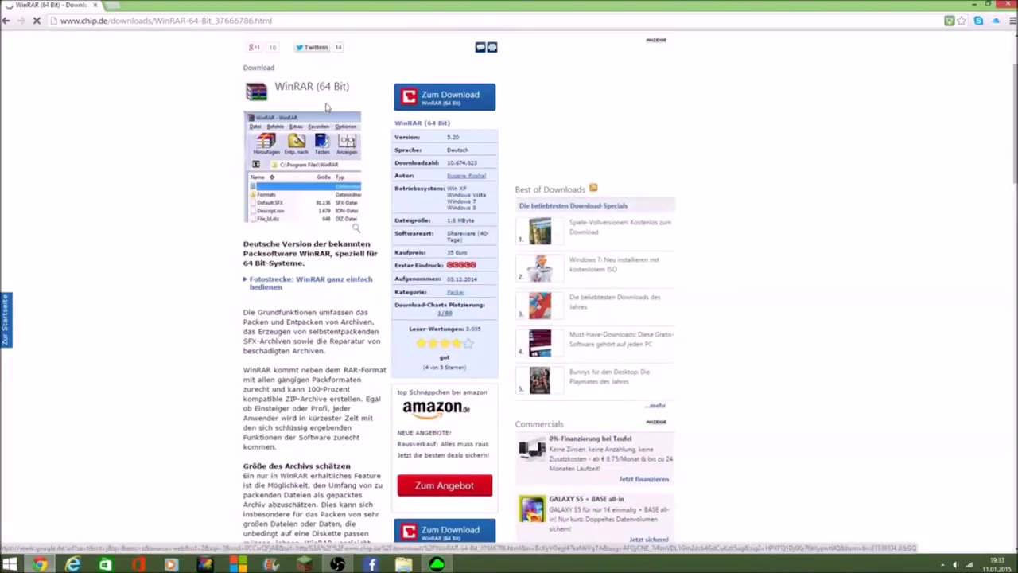
{"action": "left_click", "coordinate": [277, 21]}
{"action": "left_click", "coordinate": [124, 230]}
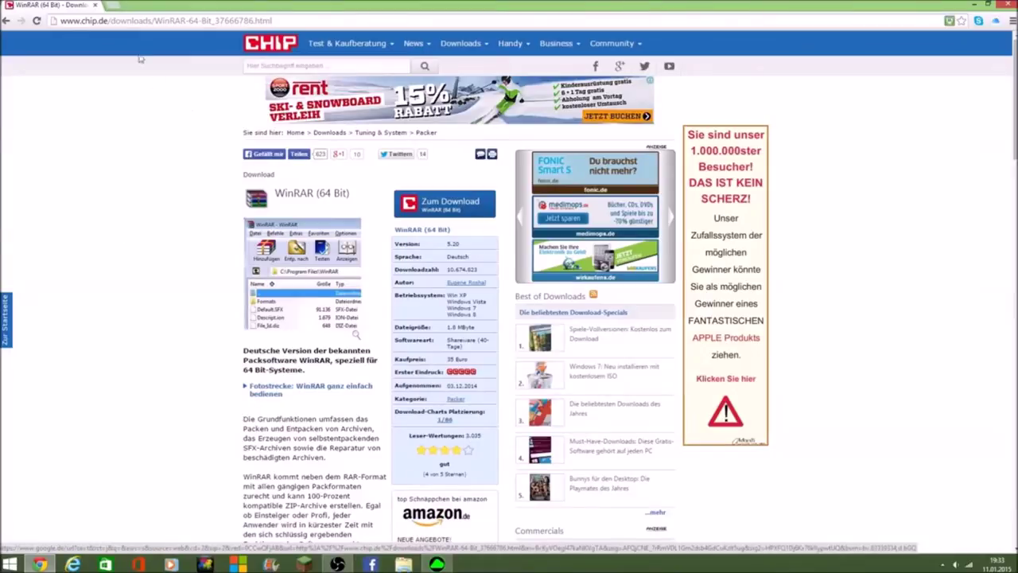
{"action": "left_click", "coordinate": [164, 21]}
{"action": "left_click", "coordinate": [168, 85]}
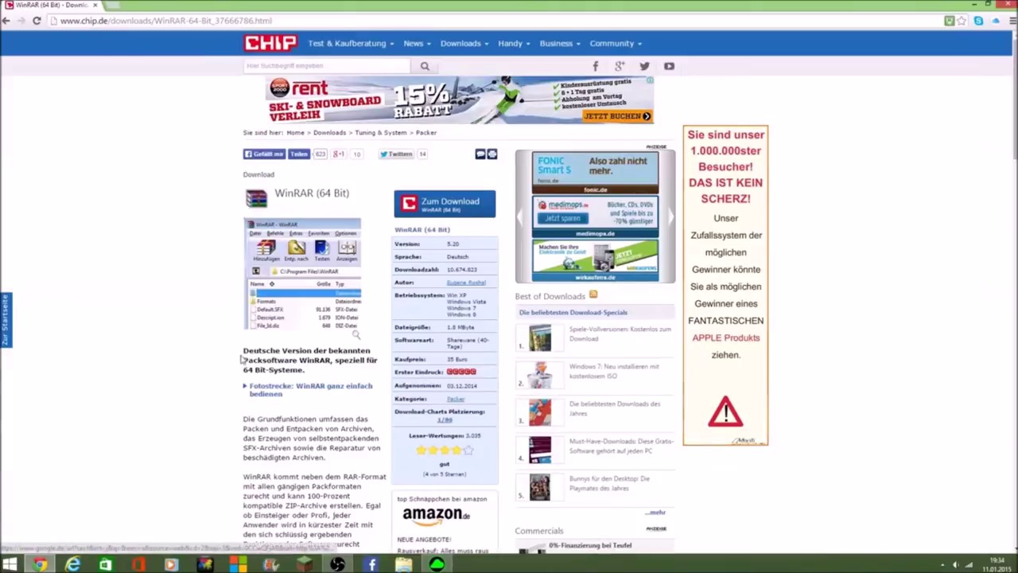
{"action": "left_click_drag", "start_coordinate": [245, 347], "coordinate": [307, 389]}
{"action": "left_click", "coordinate": [310, 402]}
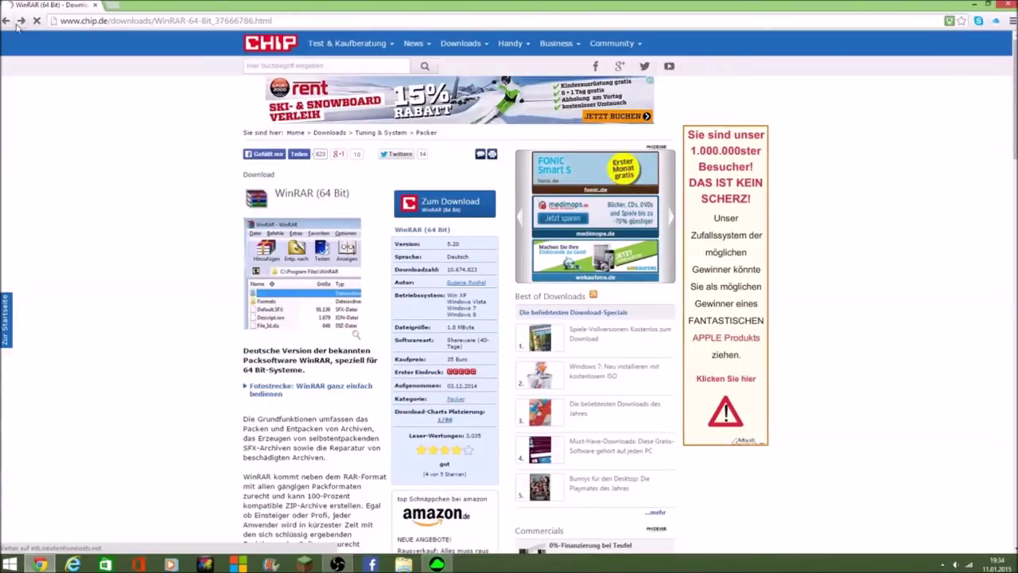
Go to youtube.com from the address bar.
{"action": "left_click", "coordinate": [170, 22]}
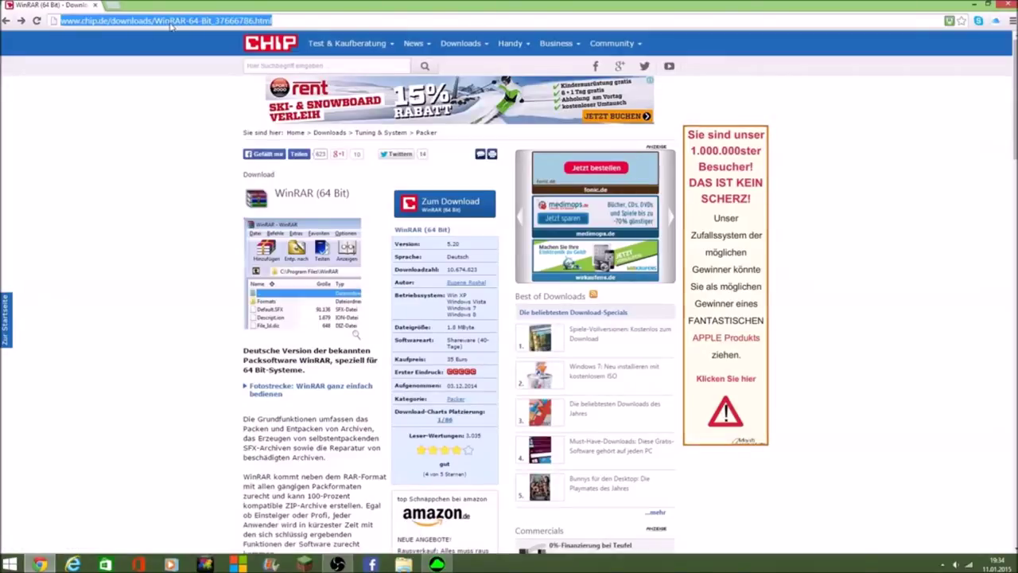
{"action": "type", "text": "youtube.com"}
{"action": "key", "text": "Return"}
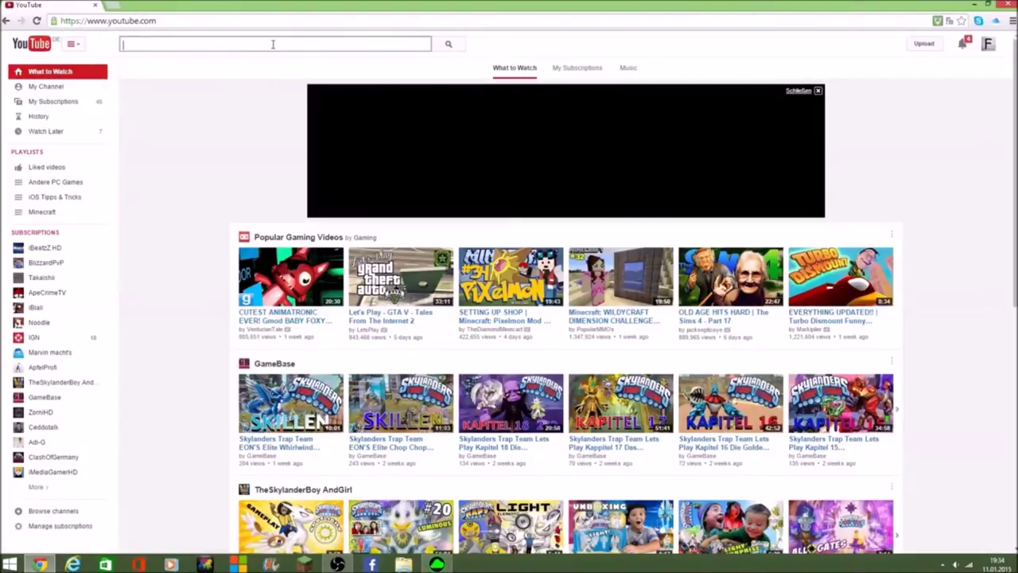
Search YouTube for 'intro template blender with downloadlink' and open the Top 10 Blender Intro Templates video.
{"action": "type", "text": "intro te"}
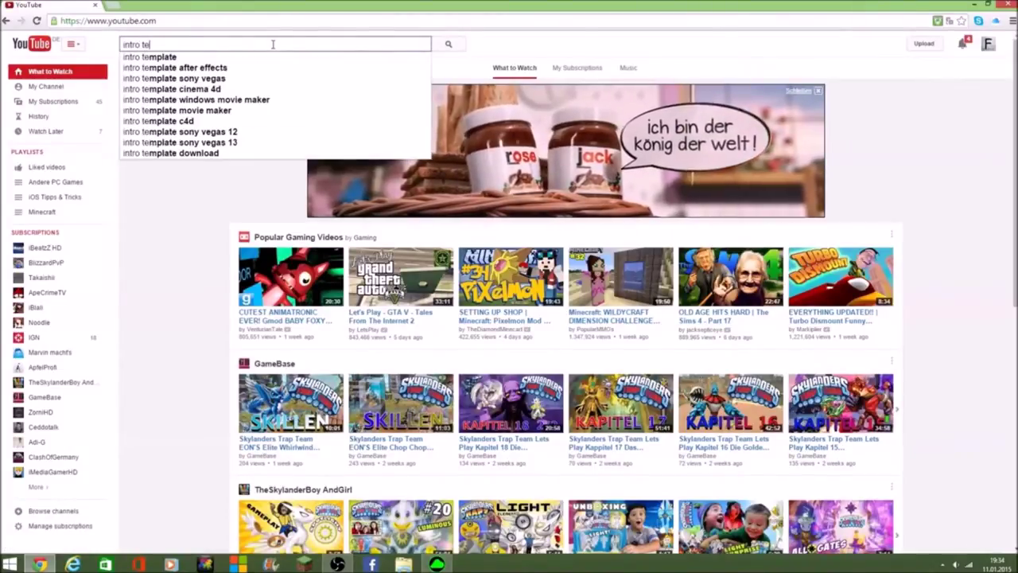
{"action": "type", "text": "mplate b"}
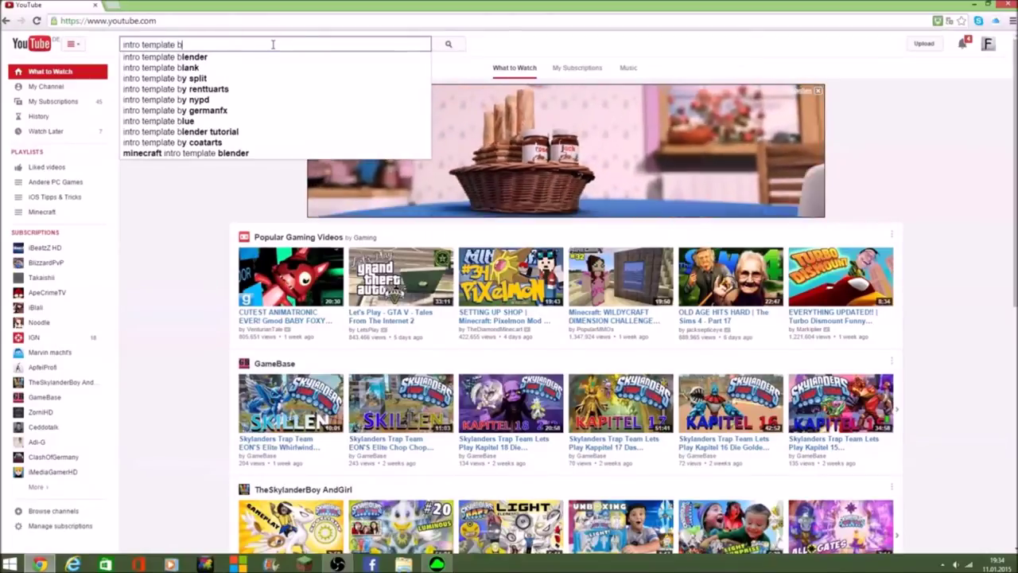
{"action": "type", "text": "lender with"}
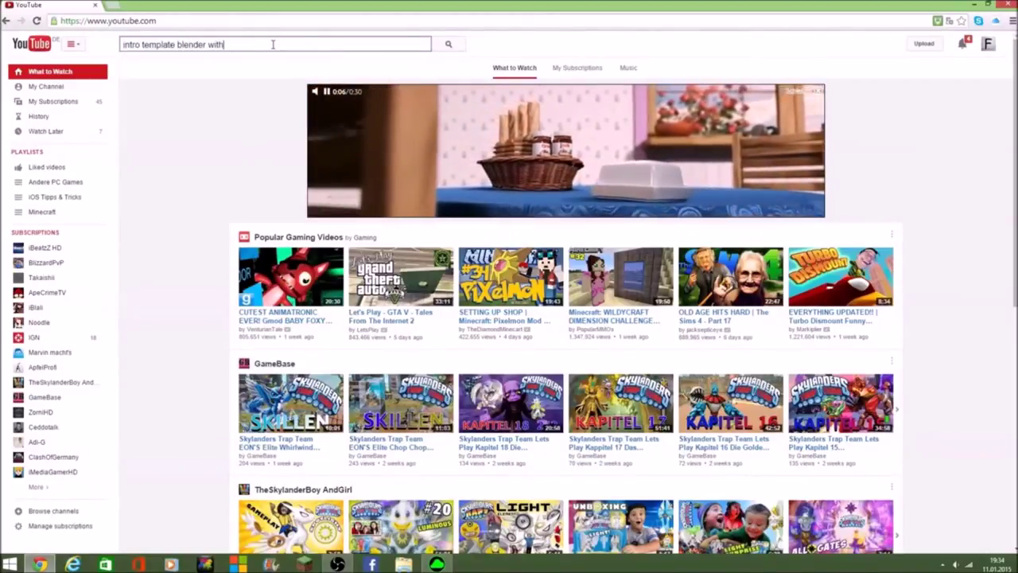
{"action": "type", "text": " downloadlink"}
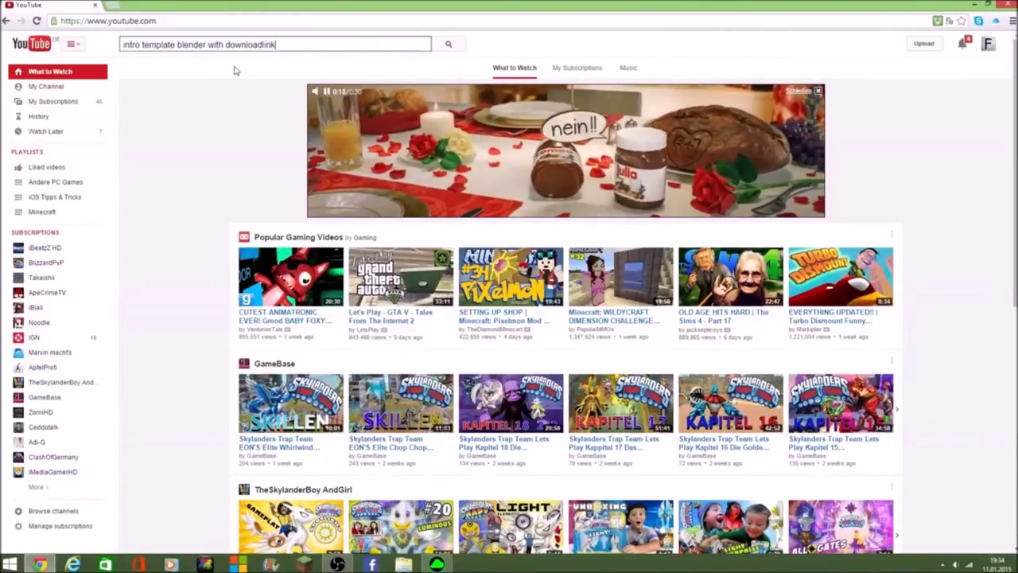
{"action": "key", "text": "Return"}
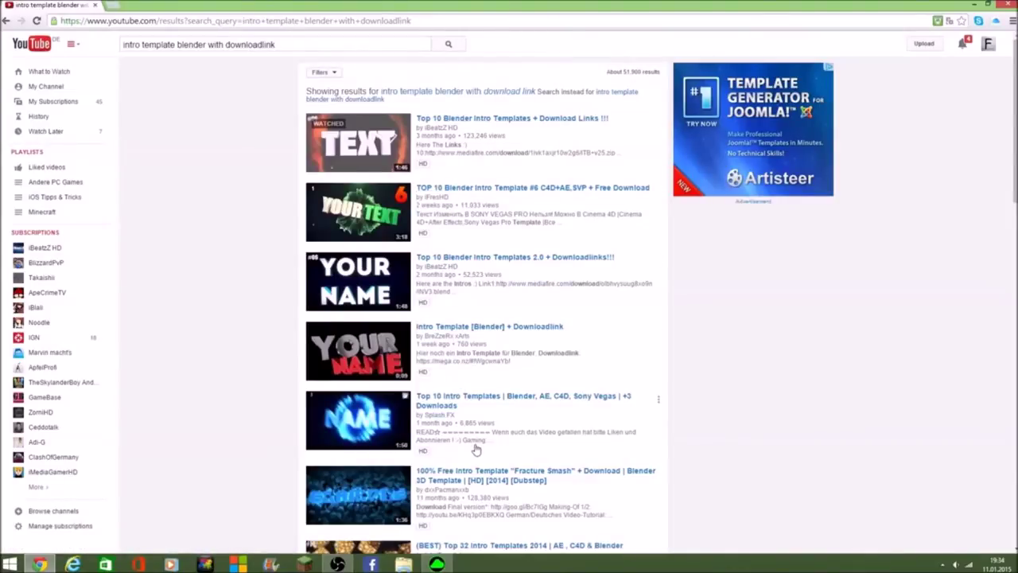
{"action": "scroll", "coordinate": [476, 450], "scroll_direction": "down", "scroll_amount": 3}
{"action": "scroll", "coordinate": [476, 450], "scroll_direction": "down", "scroll_amount": 3}
{"action": "scroll", "coordinate": [477, 445], "scroll_direction": "up", "scroll_amount": 1}
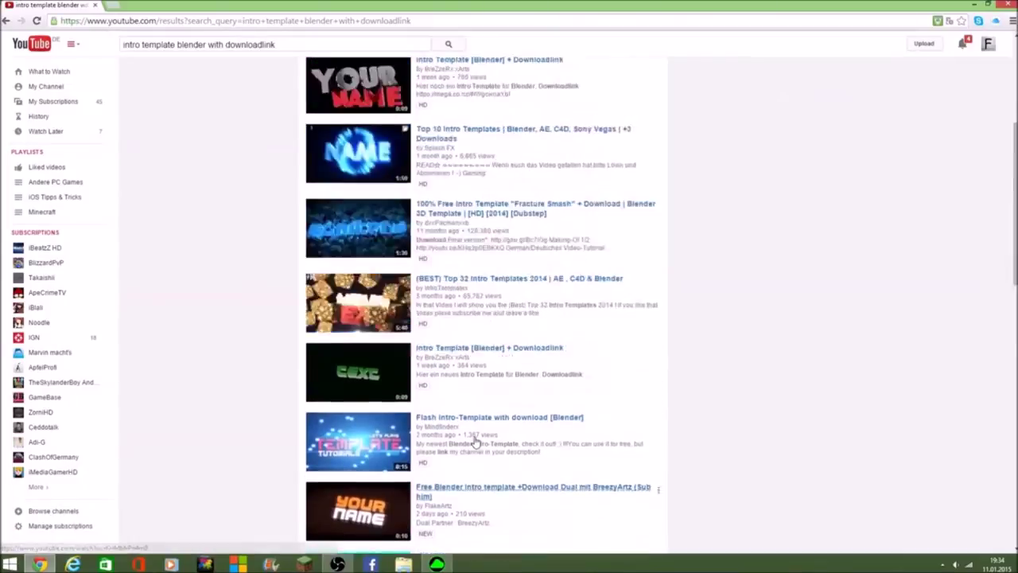
{"action": "scroll", "coordinate": [475, 441], "scroll_direction": "up", "scroll_amount": 3}
{"action": "left_click", "coordinate": [500, 121]}
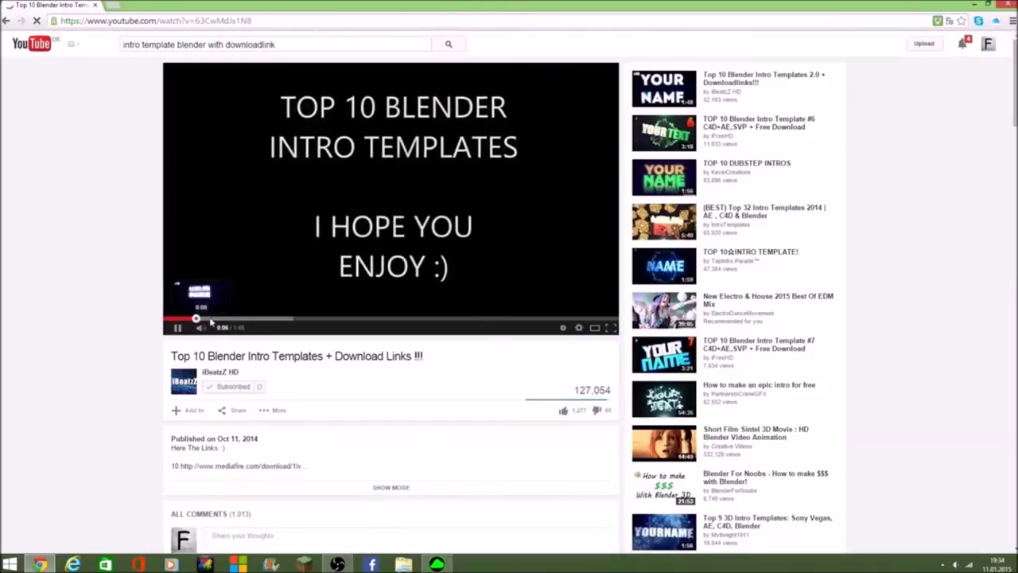
Preview the #10, #09 and #07 intros on the seek bar, pausing on #07.
{"action": "left_click", "coordinate": [197, 318]}
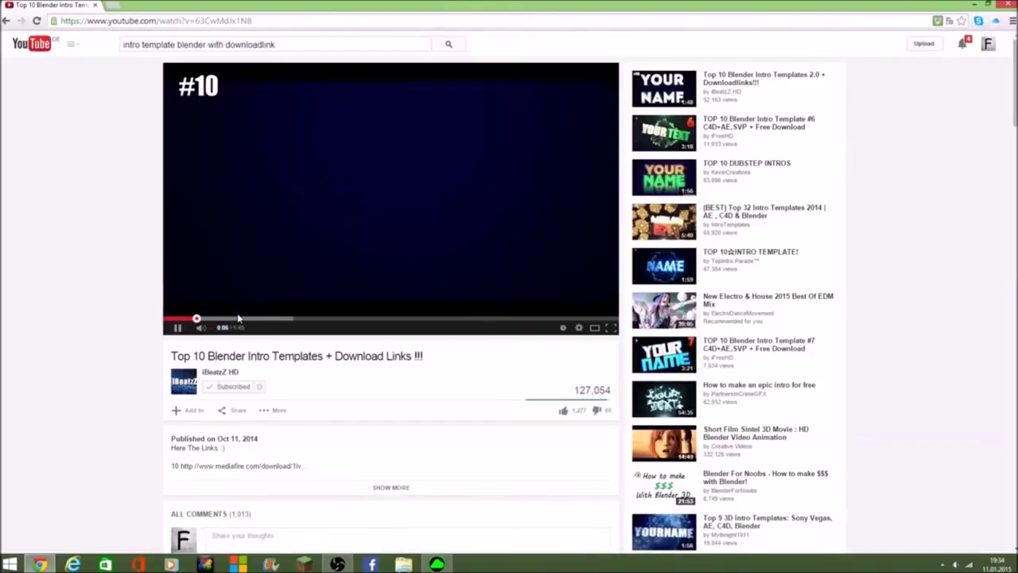
{"action": "left_click", "coordinate": [242, 318]}
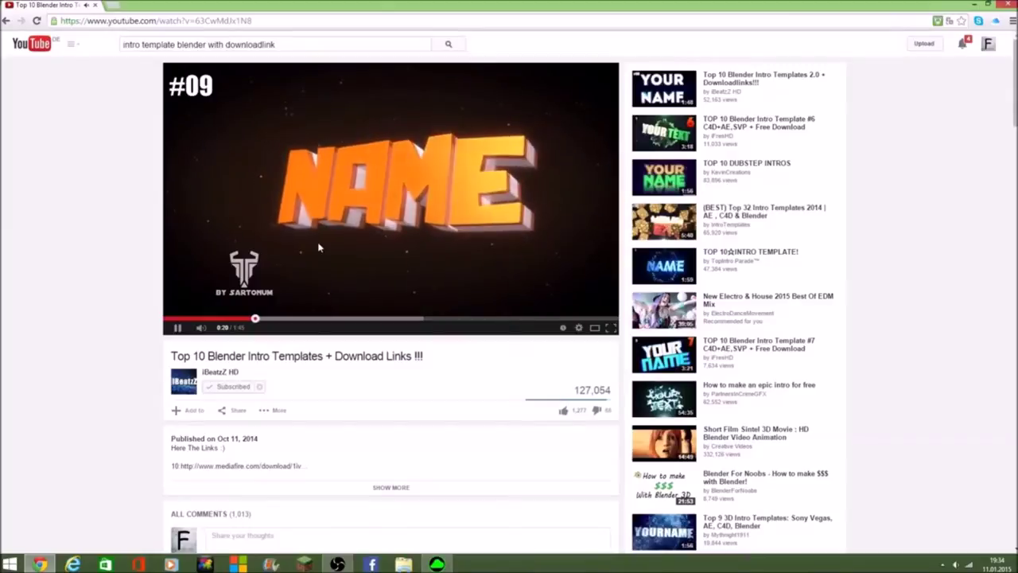
{"action": "left_click", "coordinate": [302, 318]}
{"action": "left_click", "coordinate": [331, 318]}
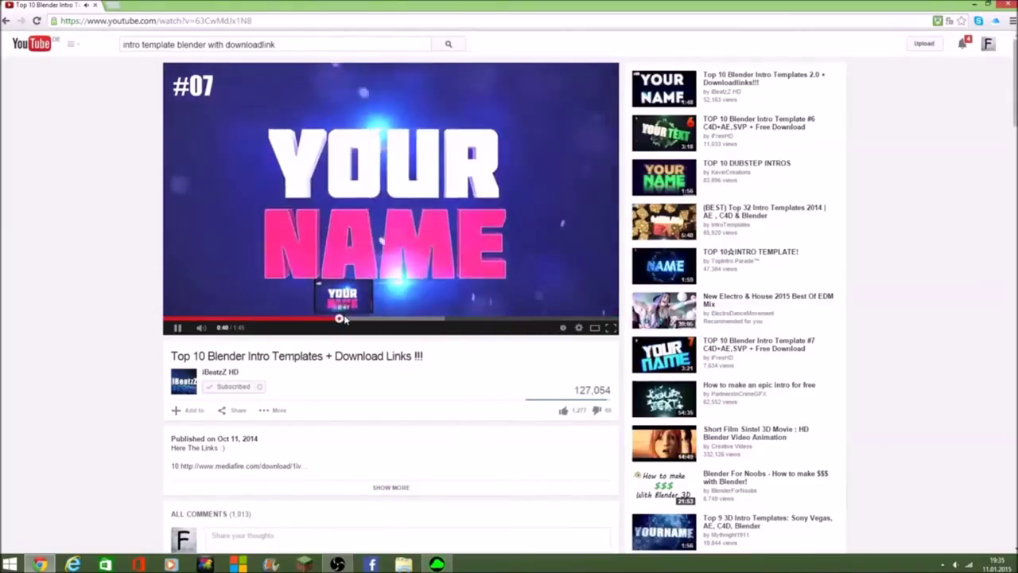
{"action": "left_click", "coordinate": [318, 318]}
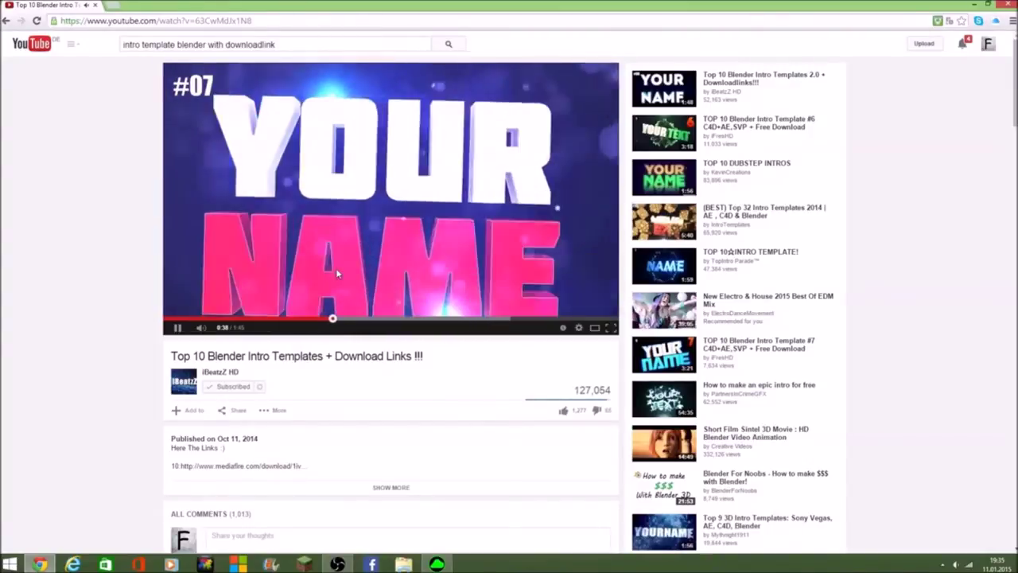
{"action": "left_click", "coordinate": [374, 319]}
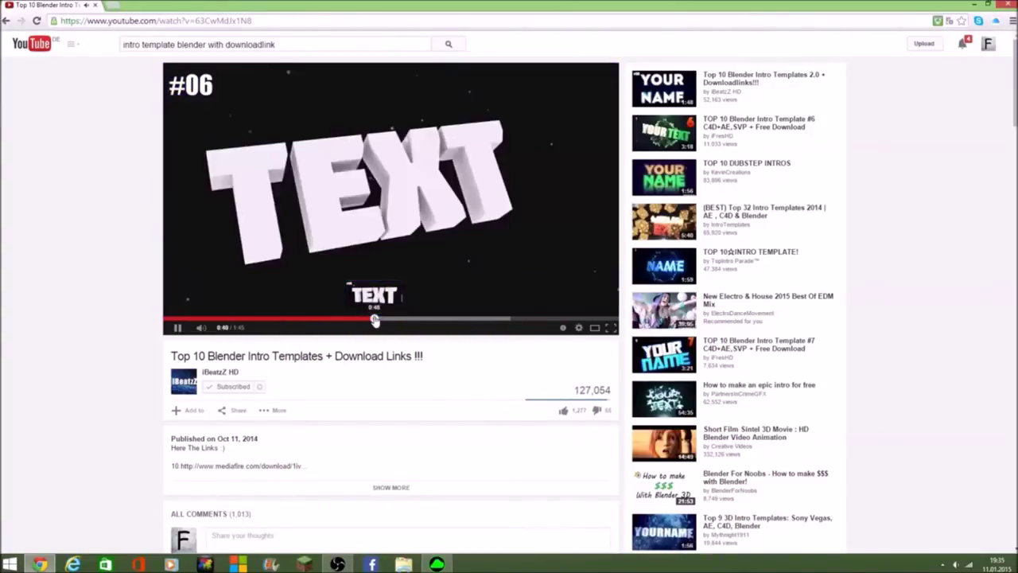
{"action": "left_click", "coordinate": [327, 320]}
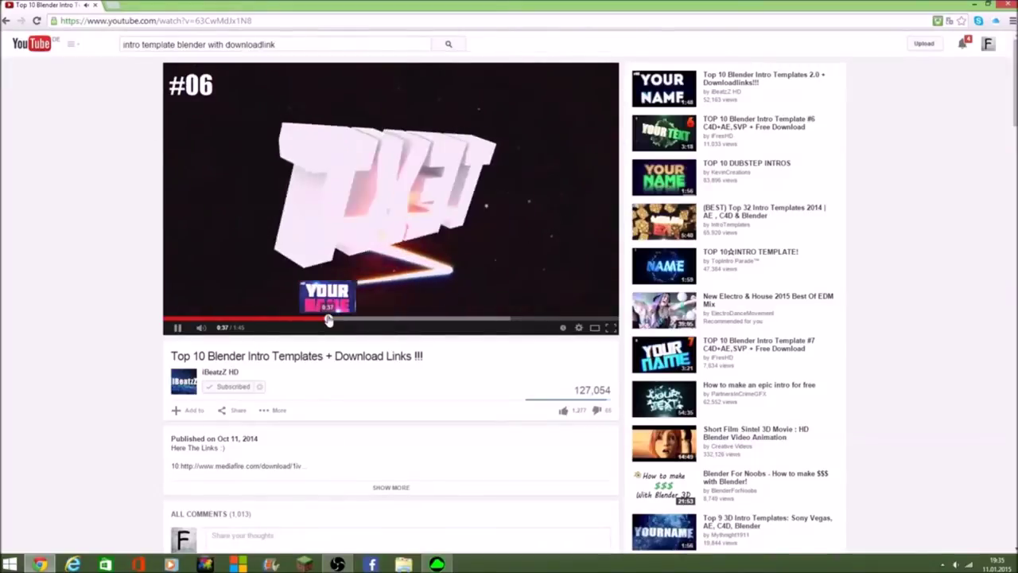
{"action": "left_click", "coordinate": [344, 294]}
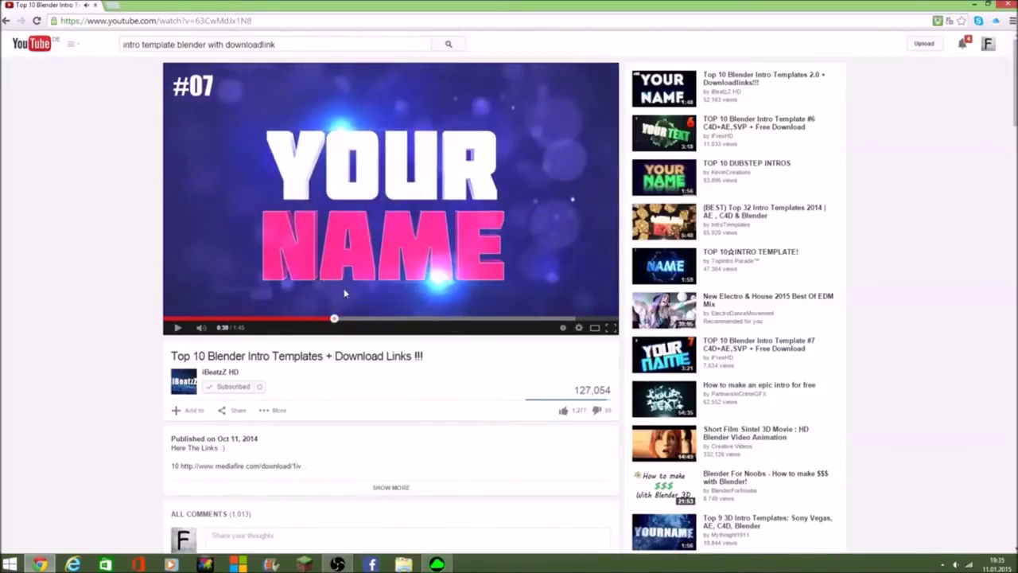
Expand the description and open the #07 MediaFire link in a new tab.
{"action": "left_click", "coordinate": [381, 491]}
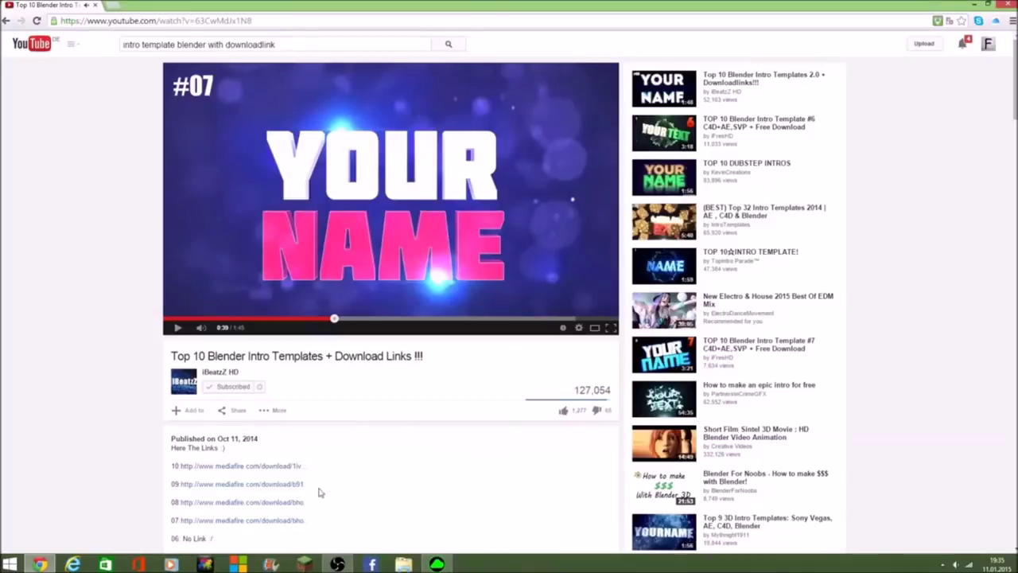
{"action": "scroll", "coordinate": [272, 432], "scroll_direction": "down", "scroll_amount": 2}
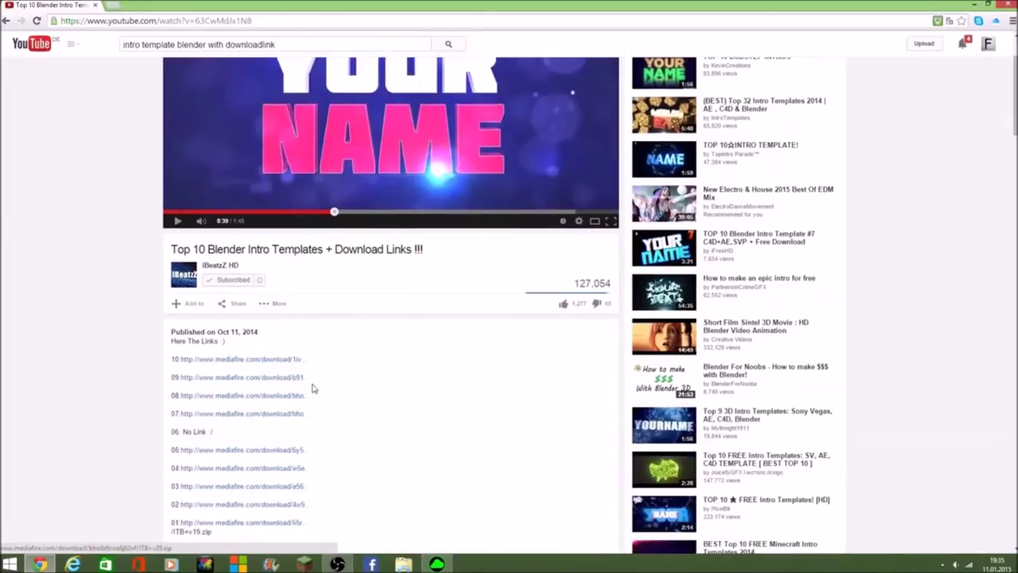
{"action": "scroll", "coordinate": [311, 386], "scroll_direction": "up", "scroll_amount": 2}
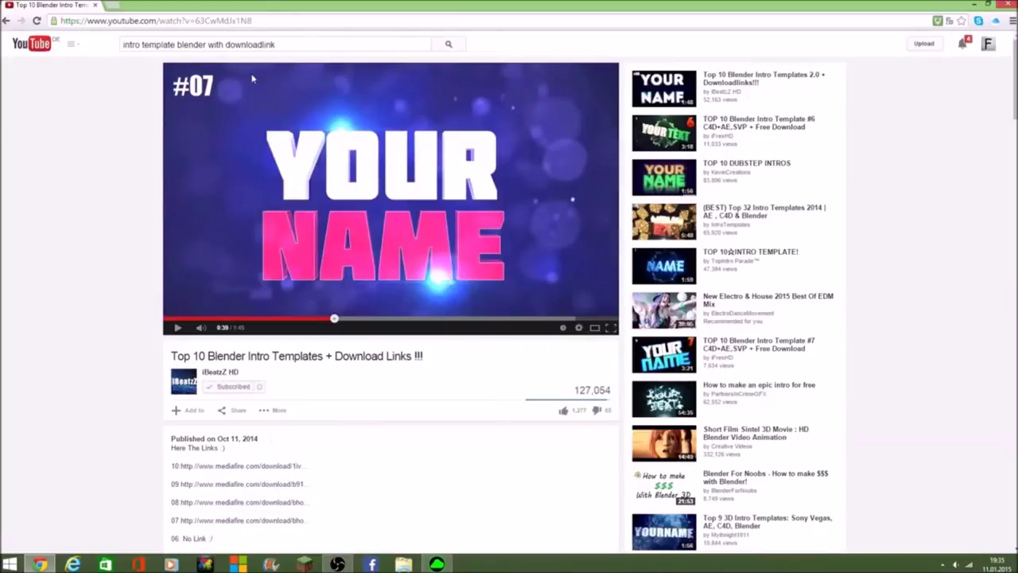
{"action": "left_click", "coordinate": [226, 521]}
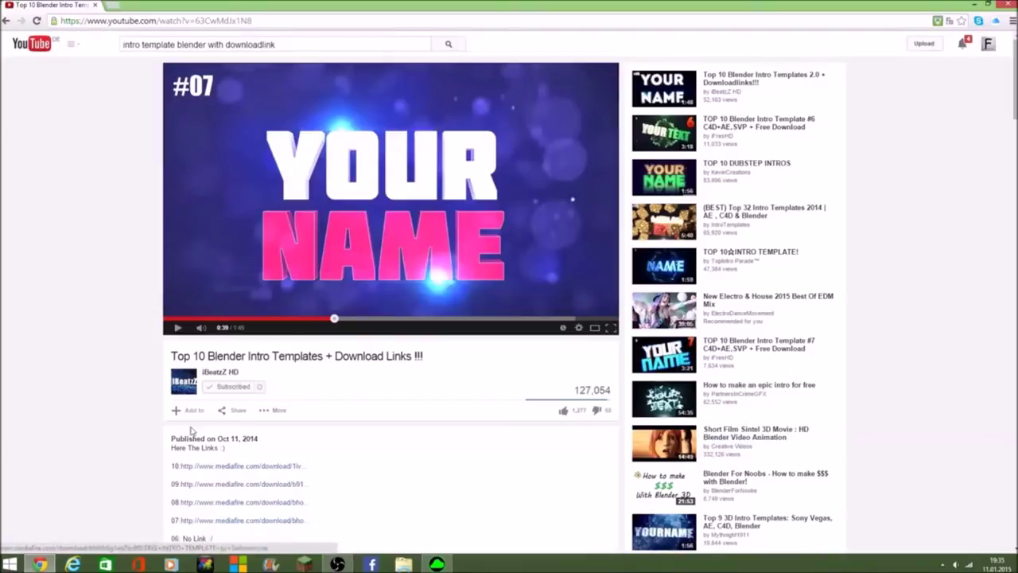
{"action": "left_click", "coordinate": [230, 521]}
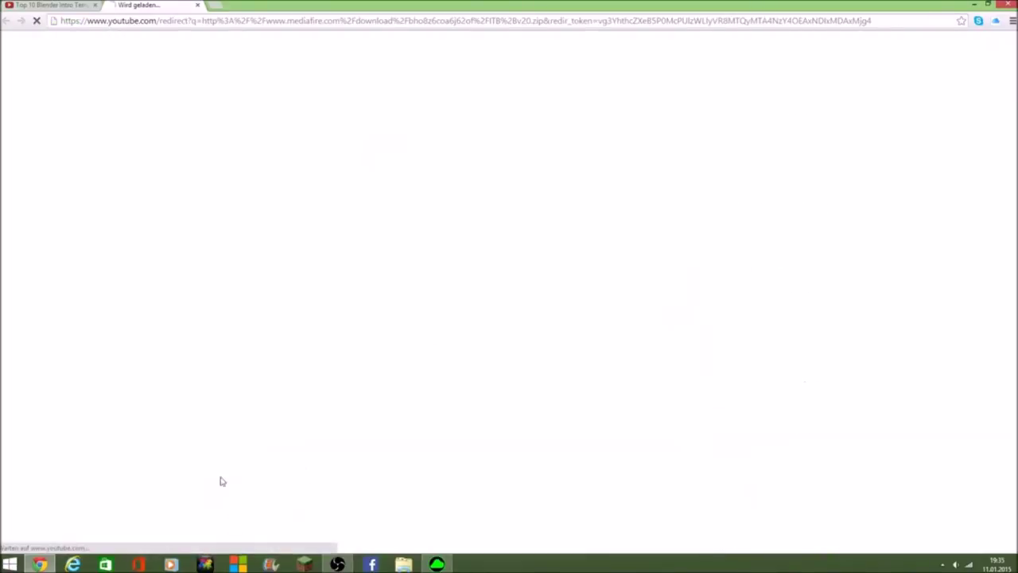
Check the ITB v20 MediaFire download tab, then return to the YouTube video.
{"action": "left_click", "coordinate": [74, 6]}
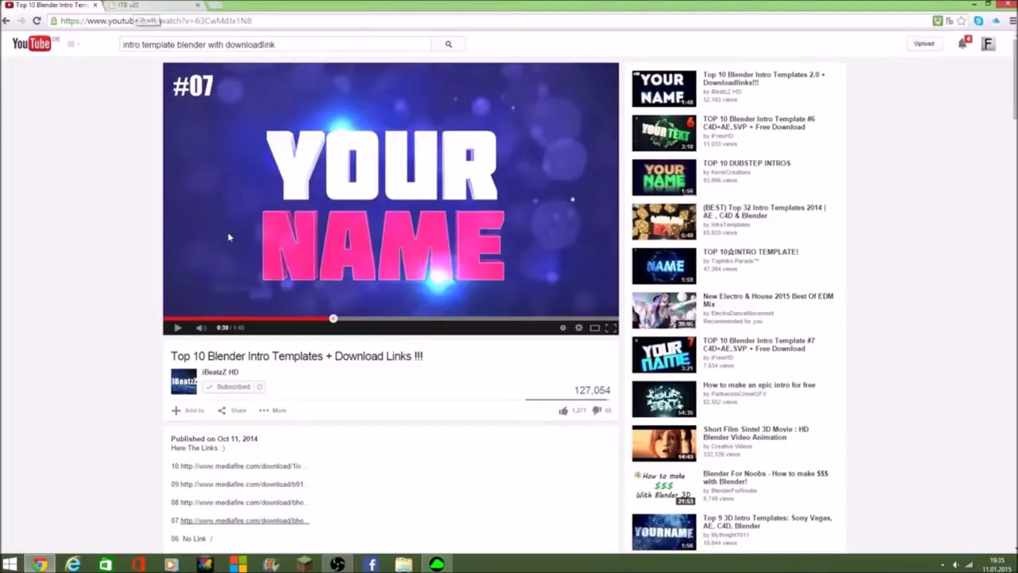
{"action": "left_click", "coordinate": [150, 5]}
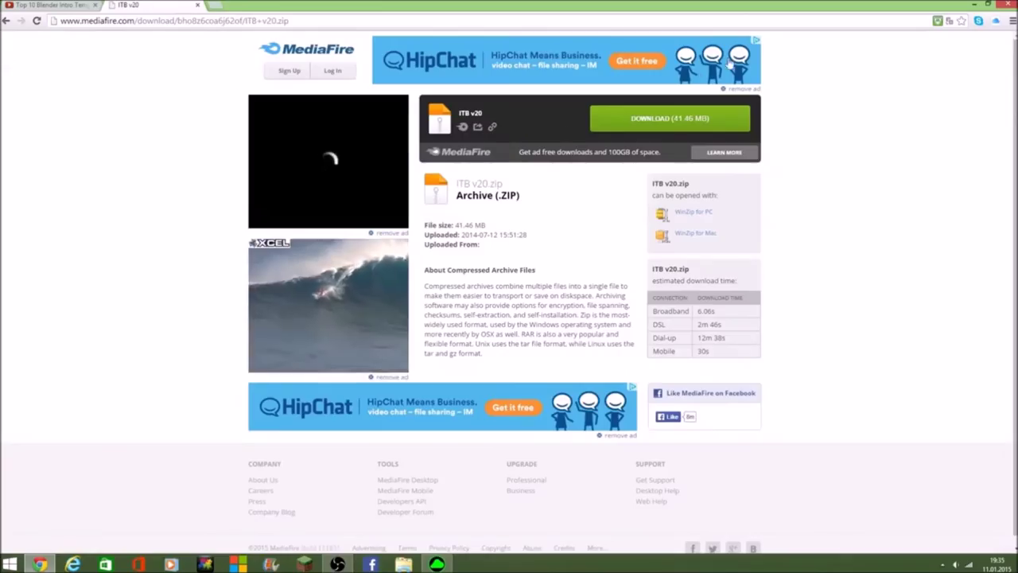
{"action": "left_click", "coordinate": [71, 5]}
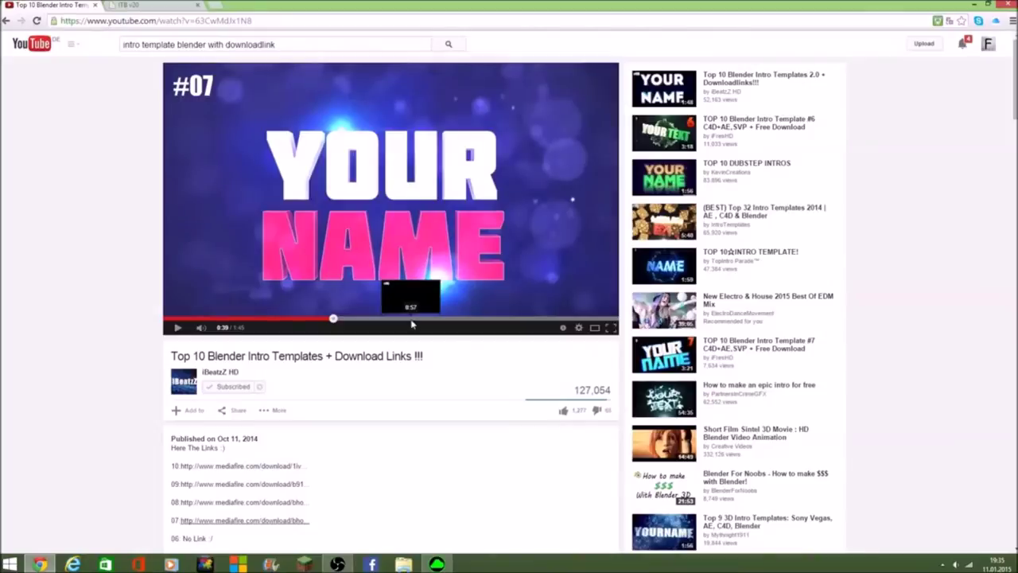
Preview the #05 and #08 intros in the video, then pause playback.
{"action": "left_click", "coordinate": [410, 319]}
{"action": "left_click", "coordinate": [303, 320]}
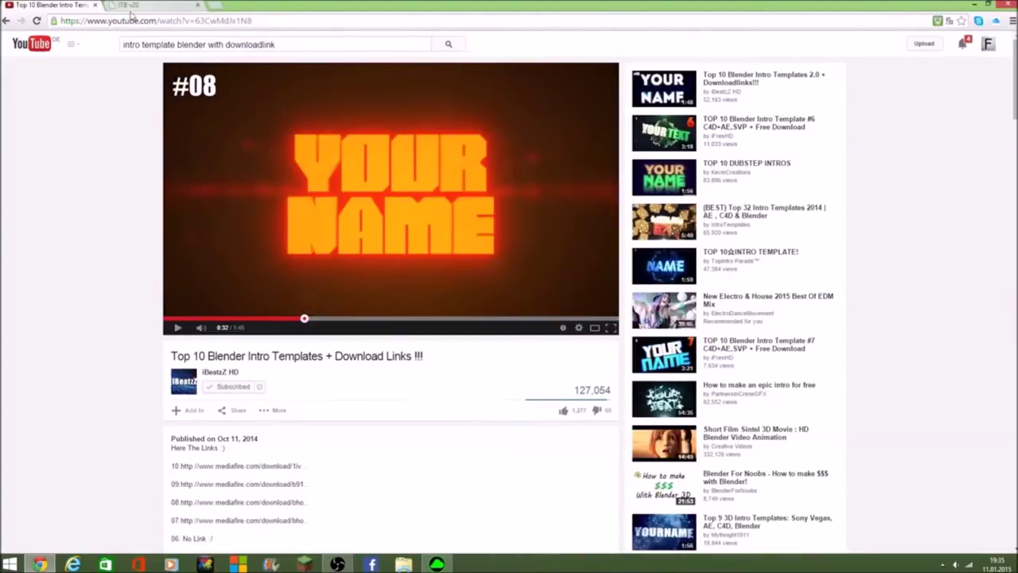
{"action": "left_click", "coordinate": [257, 258]}
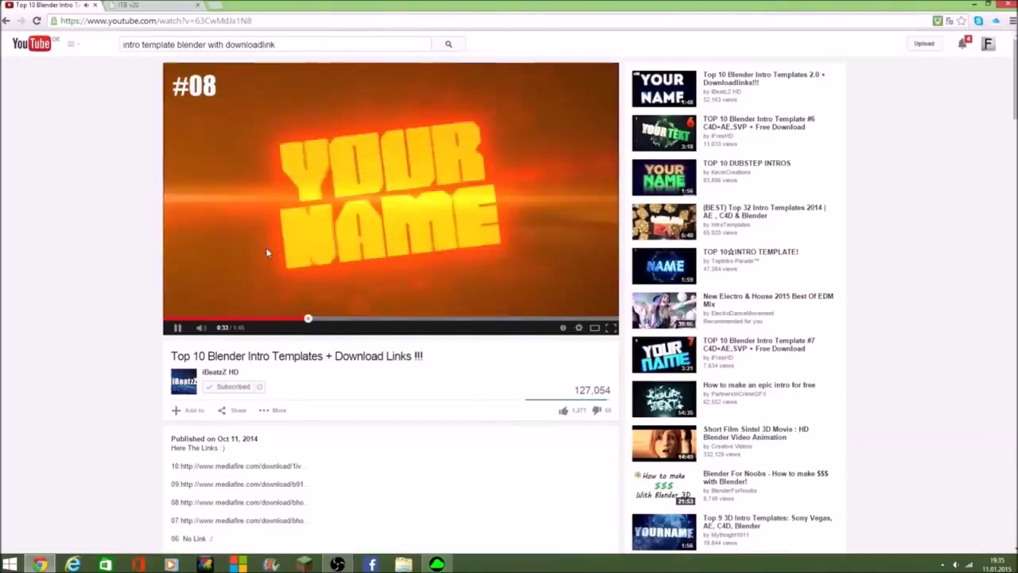
{"action": "left_click", "coordinate": [266, 247]}
{"action": "left_click", "coordinate": [155, 4]}
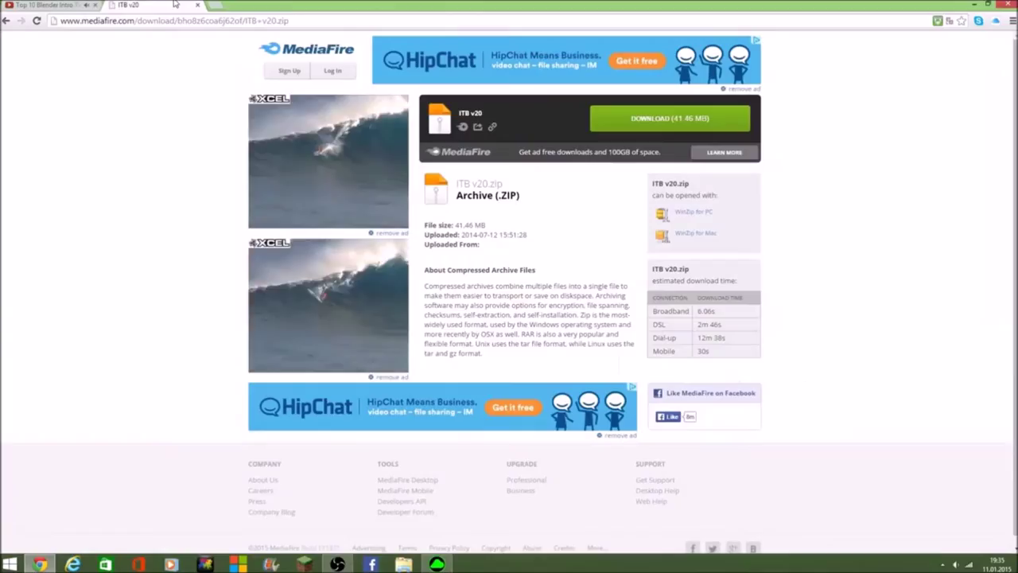
Download ITB v20.zip (41.46 MB) from MediaFire, then bring up the OBS recorder window.
{"action": "left_click", "coordinate": [677, 128]}
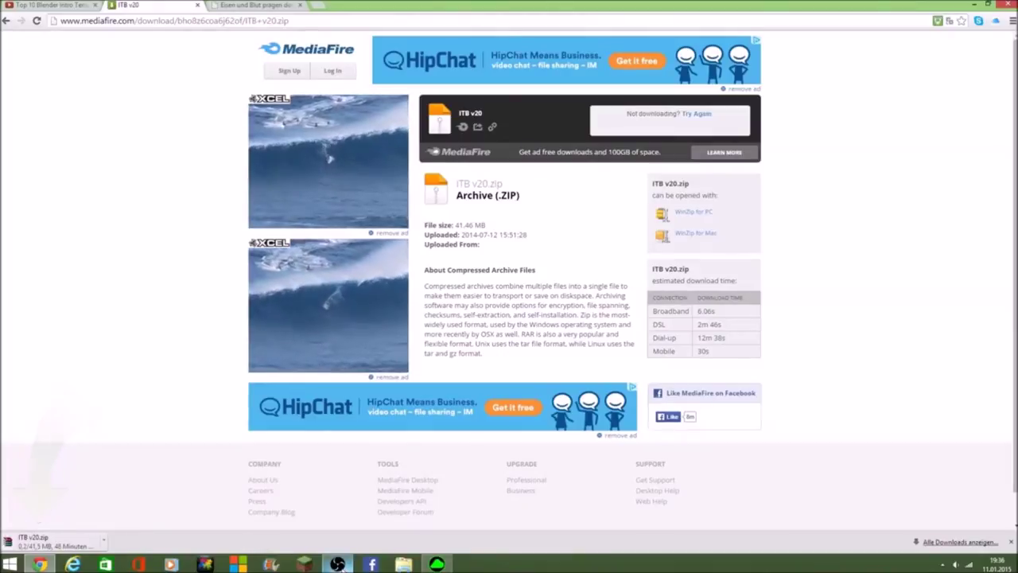
{"action": "left_click", "coordinate": [337, 564]}
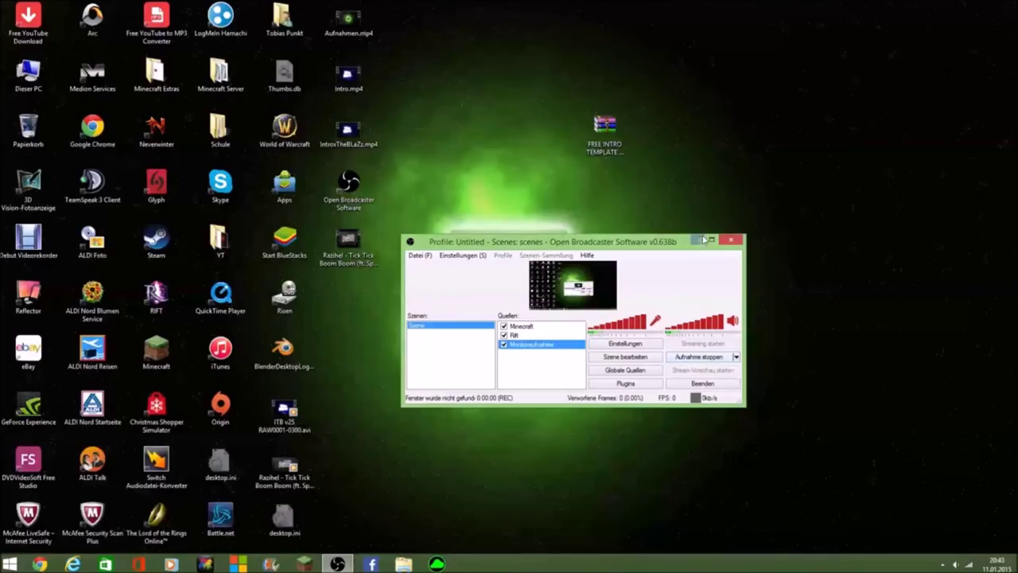
Minimise OBS, relaunch Chrome, and navigate to youtube.com.
{"action": "left_click", "coordinate": [698, 240]}
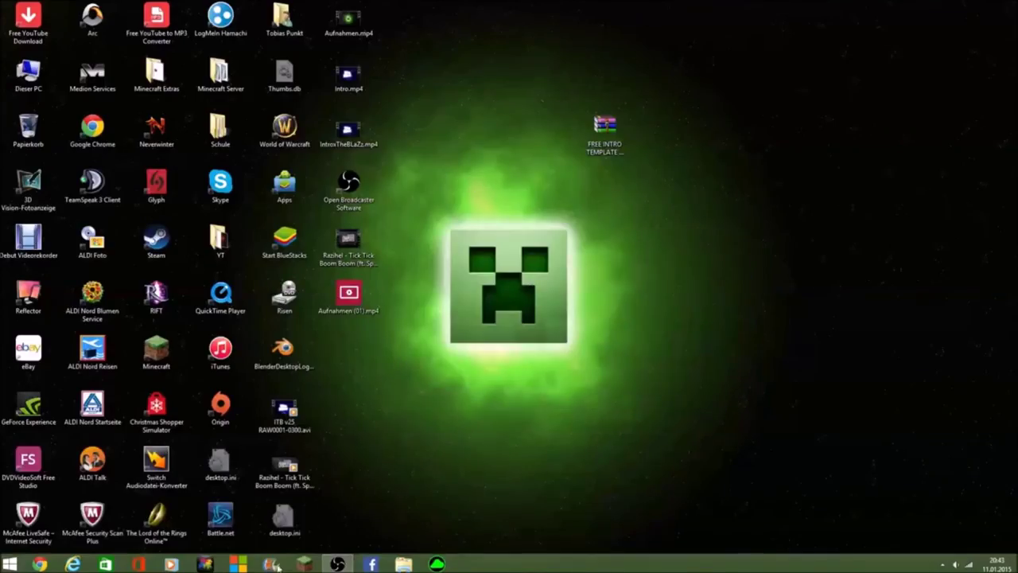
{"action": "left_click", "coordinate": [42, 565]}
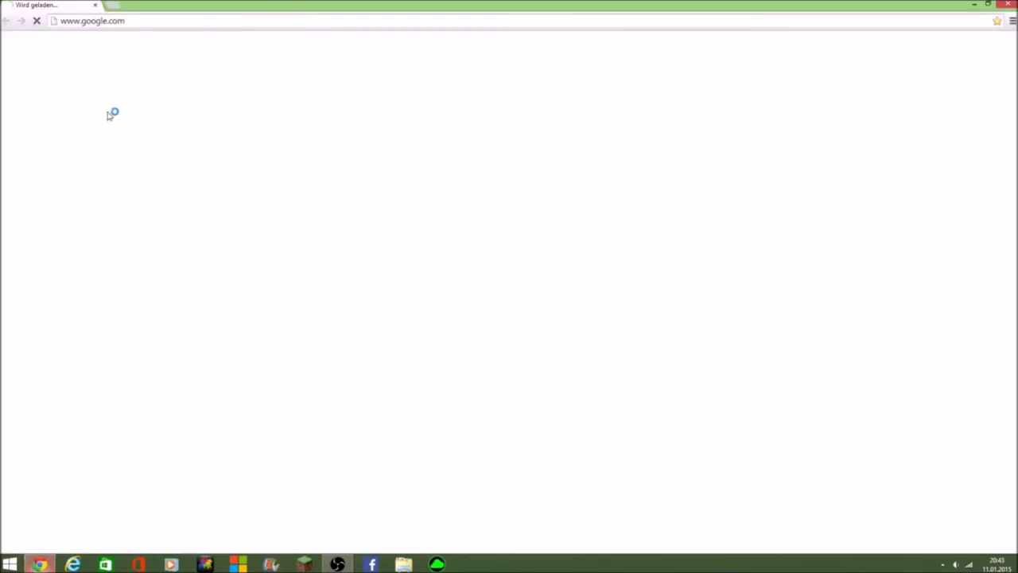
{"action": "left_click", "coordinate": [143, 20]}
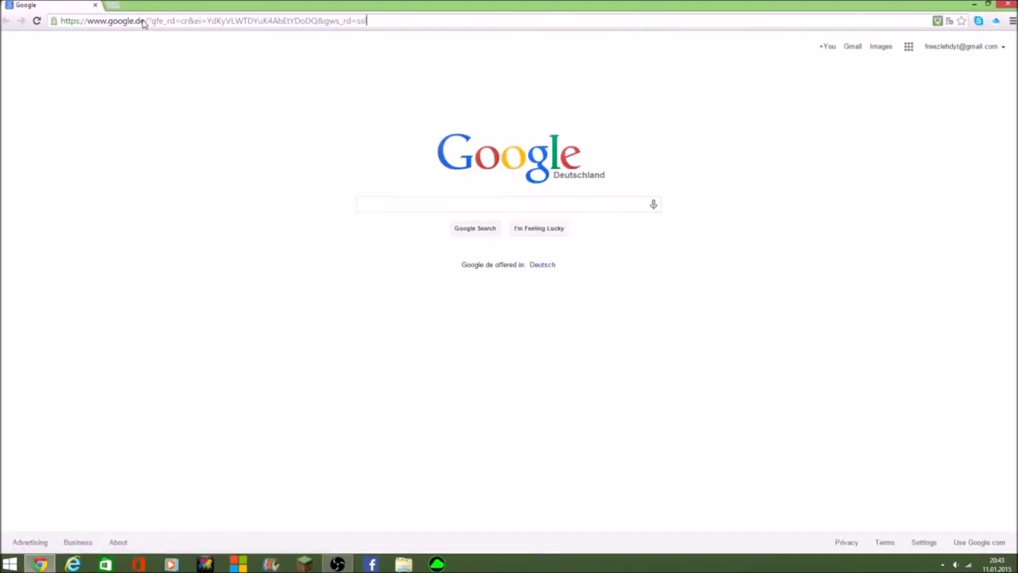
{"action": "type", "text": "y"}
{"action": "key", "text": "Return"}
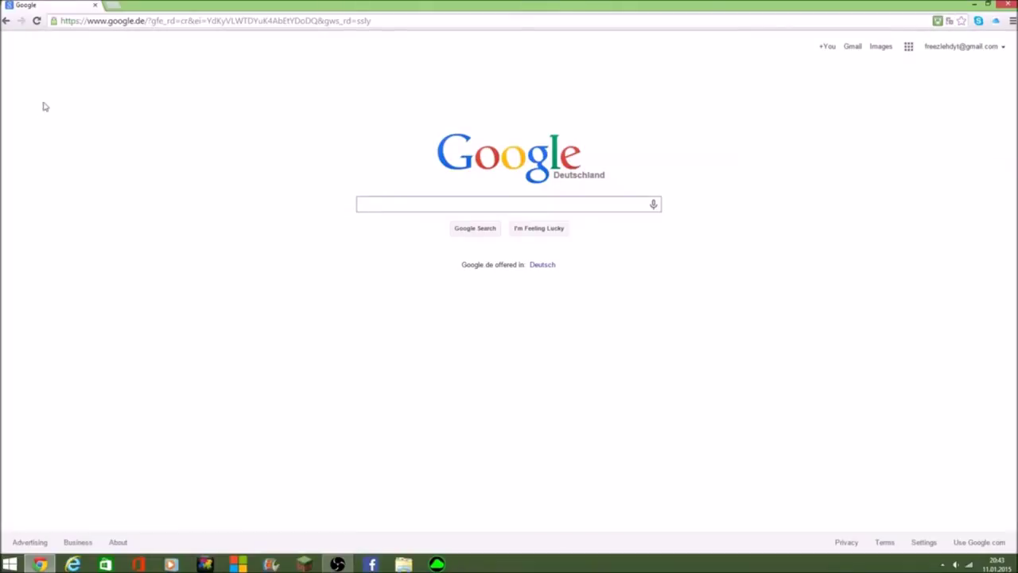
{"action": "left_click", "coordinate": [129, 20]}
{"action": "type", "text": "you"}
{"action": "key", "text": "Return"}
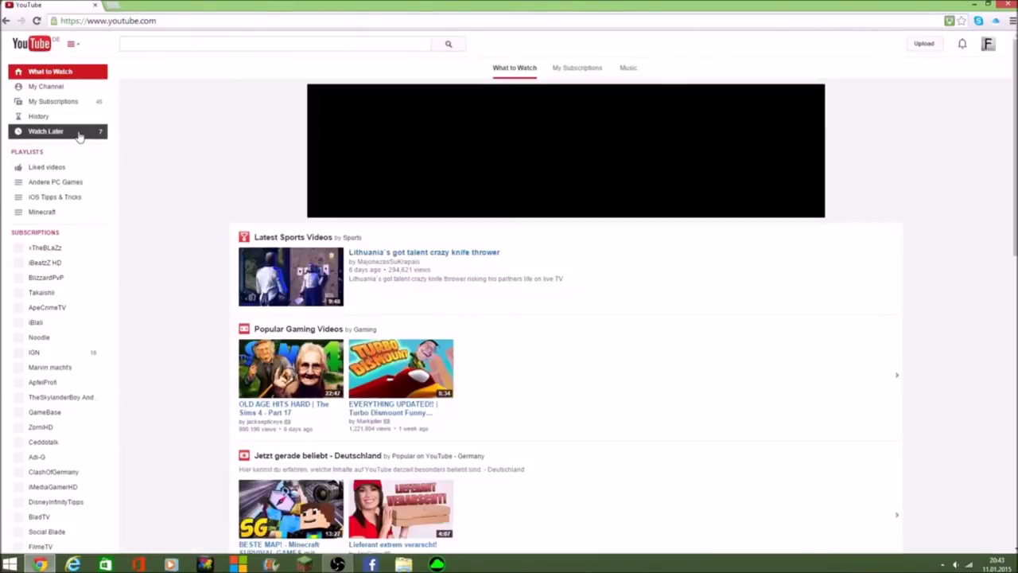
Open the Top 10 Blender Intro Templates video from Watch Later and pause on the orange #09 NAME intro.
{"action": "left_click", "coordinate": [80, 131]}
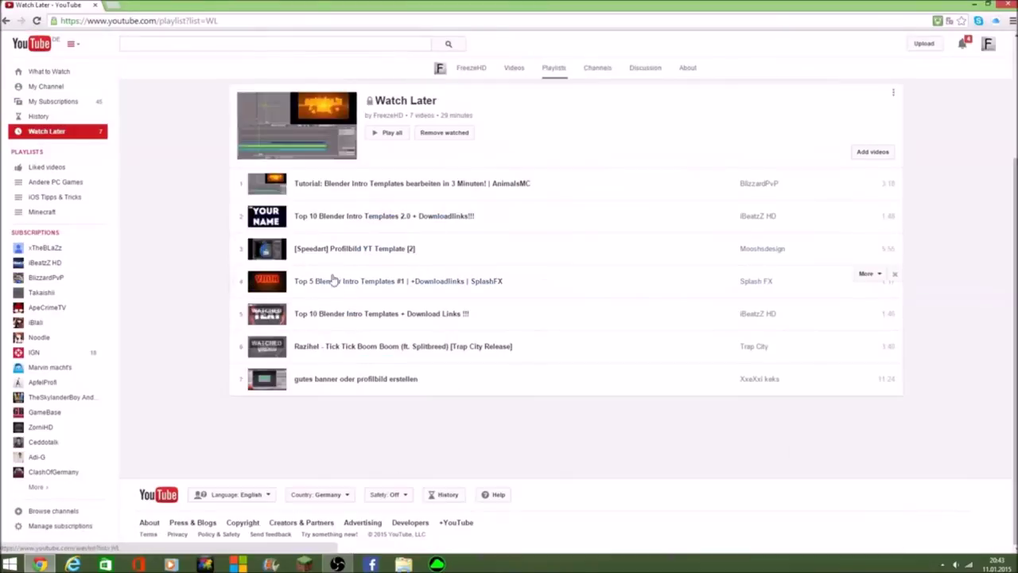
{"action": "left_click", "coordinate": [389, 313]}
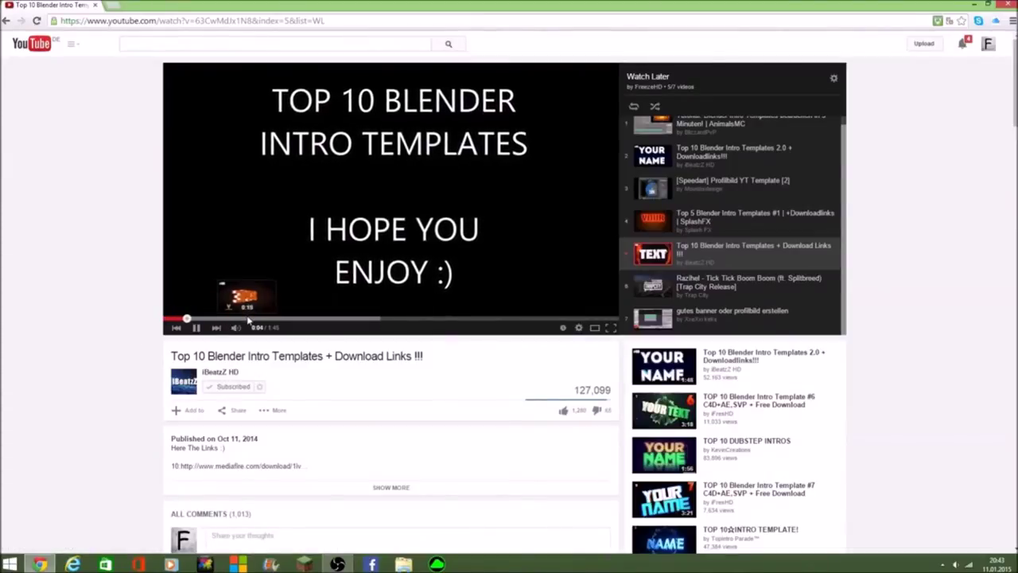
{"action": "left_click", "coordinate": [250, 319]}
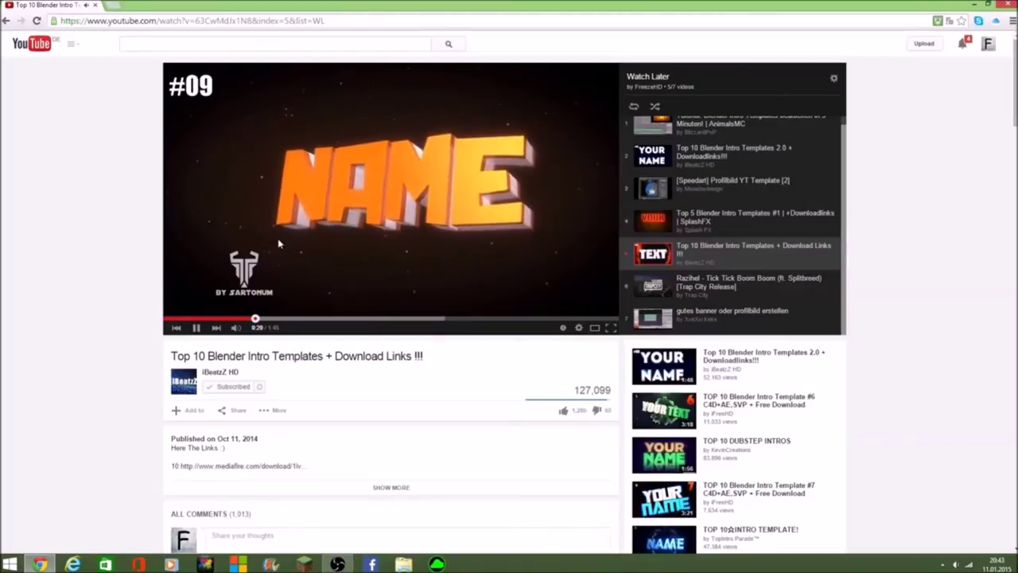
{"action": "left_click", "coordinate": [245, 319]}
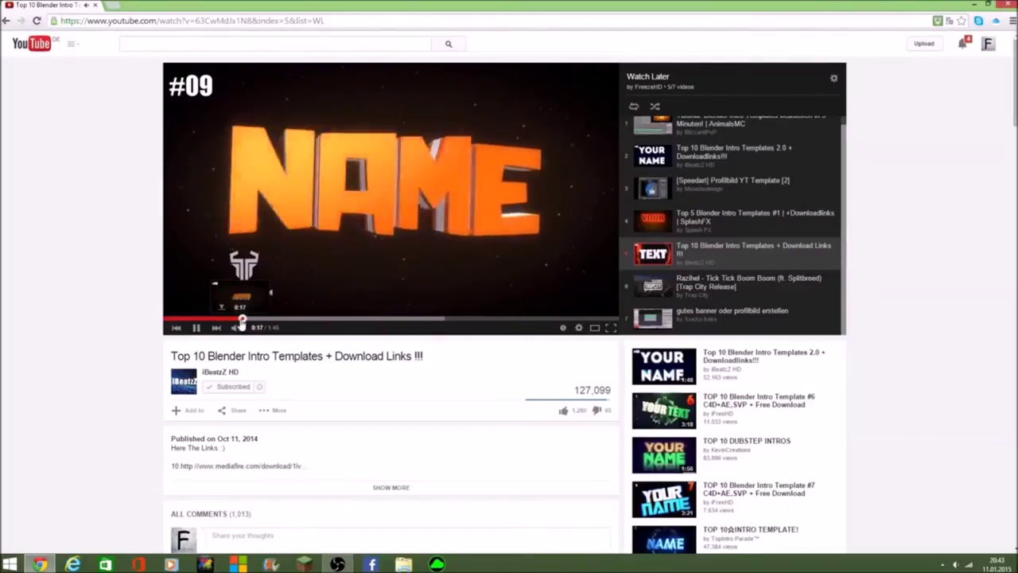
{"action": "left_click", "coordinate": [240, 319]}
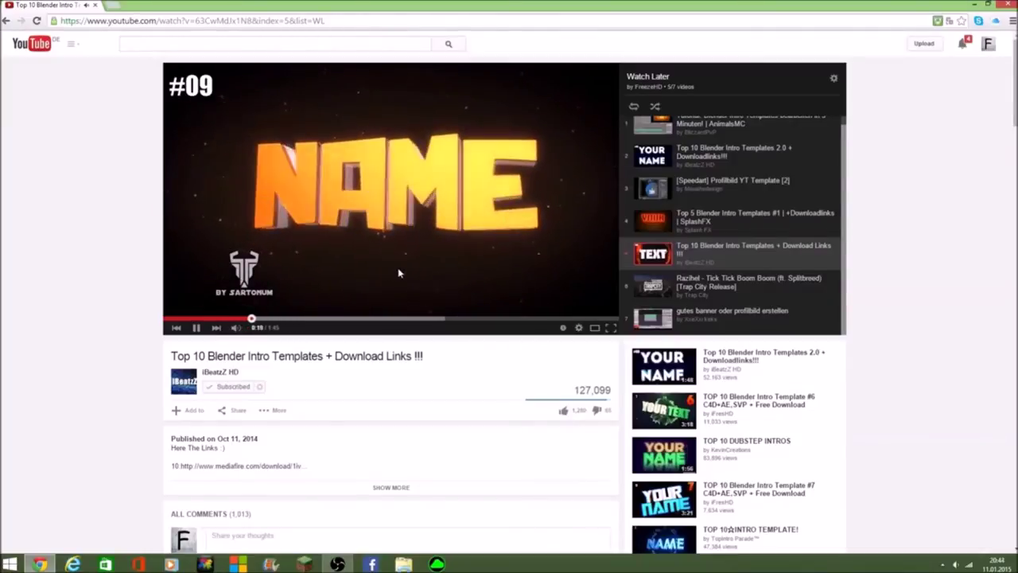
{"action": "left_click", "coordinate": [547, 144]}
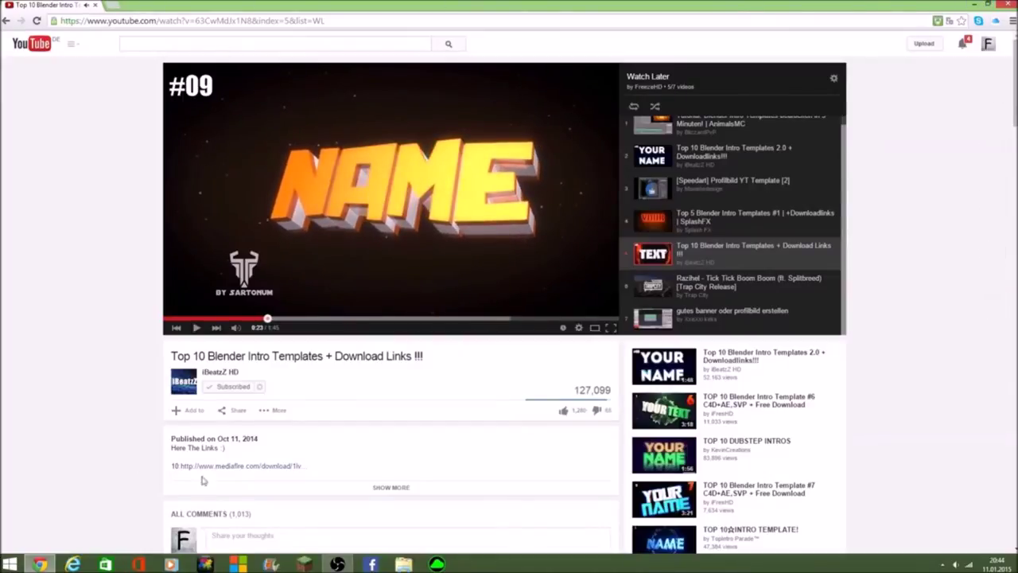
Expand the description to show the full list of download links.
{"action": "left_click", "coordinate": [391, 487]}
{"action": "scroll", "coordinate": [211, 459], "scroll_direction": "down", "scroll_amount": 2}
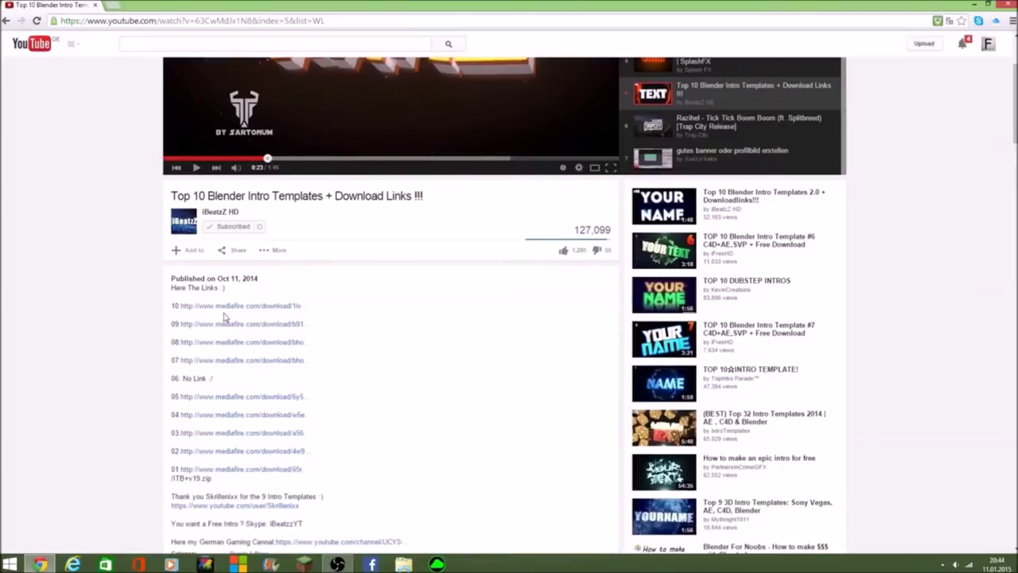
{"action": "scroll", "coordinate": [224, 317], "scroll_direction": "up", "scroll_amount": 2}
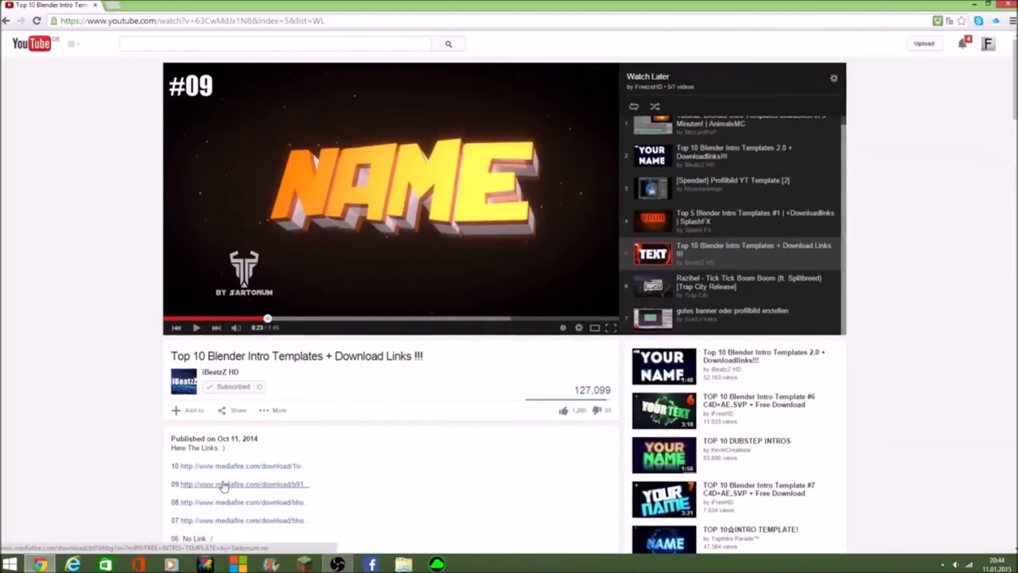
Open the #09 MediaFire page (FREE INTRO TEMPLATE by Sartonum.rar, 4.85 MB), close it, and minimise Chrome.
{"action": "left_click", "coordinate": [225, 484]}
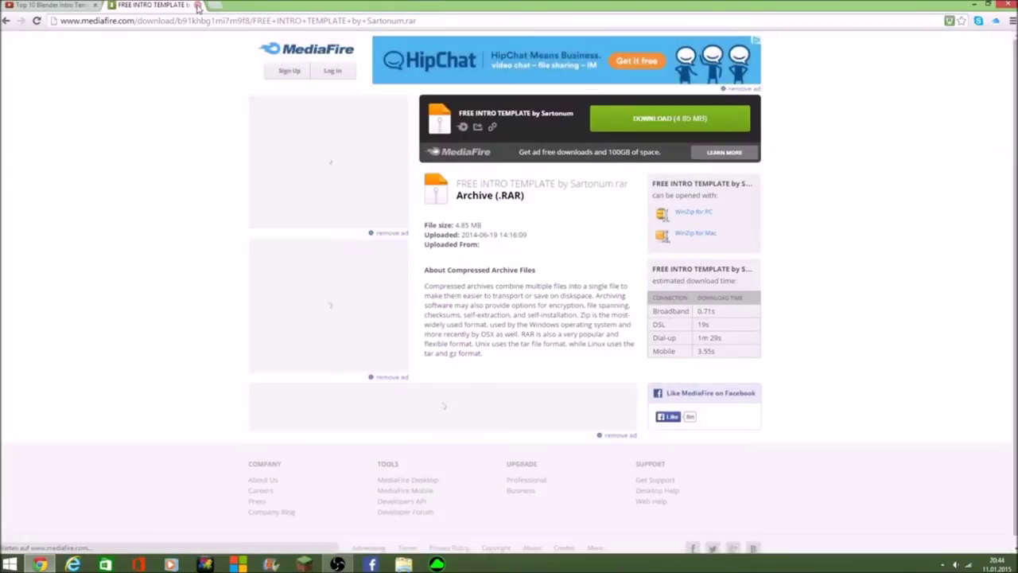
{"action": "left_click", "coordinate": [197, 5]}
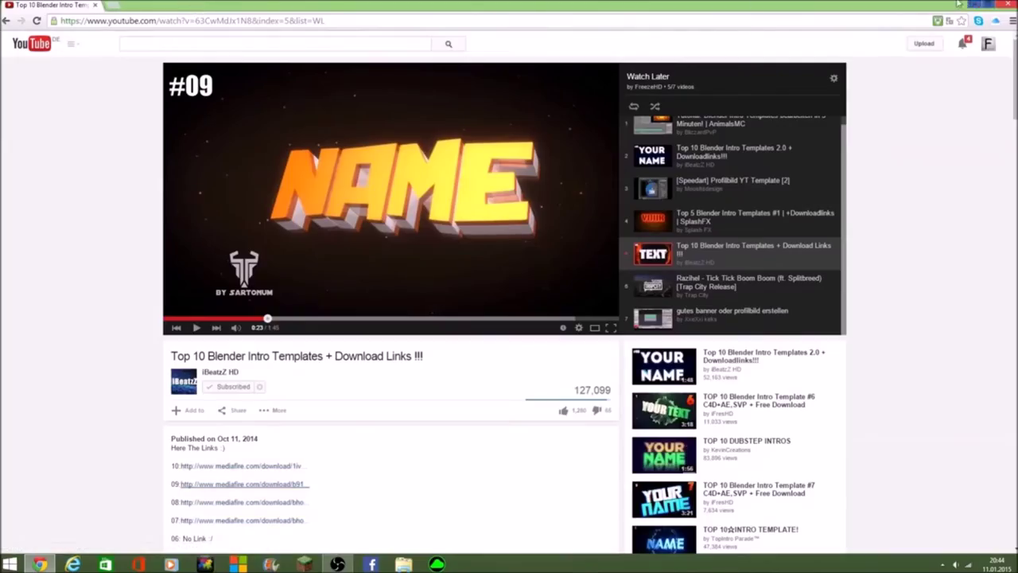
{"action": "left_click", "coordinate": [318, 46]}
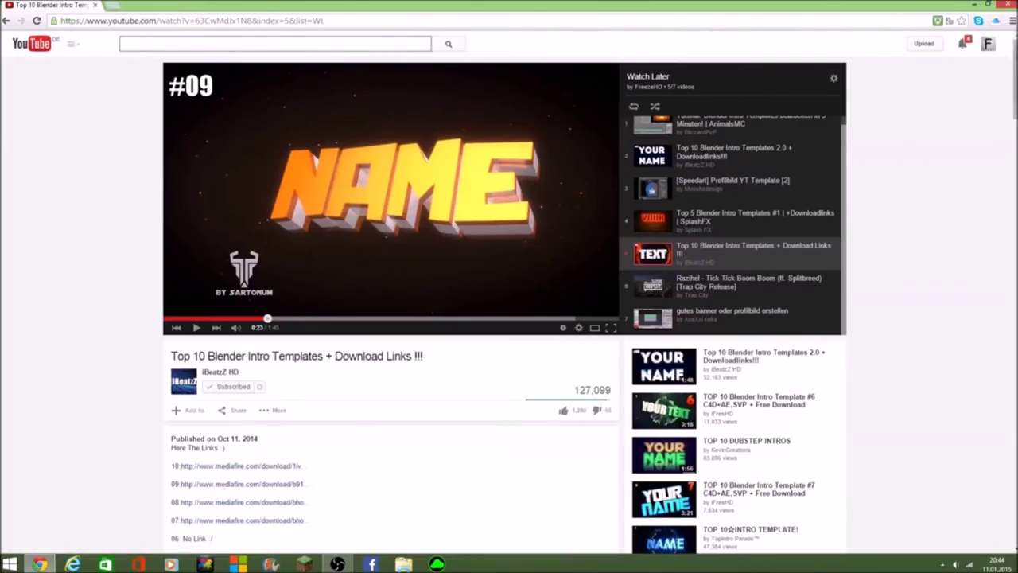
{"action": "left_click", "coordinate": [974, 5]}
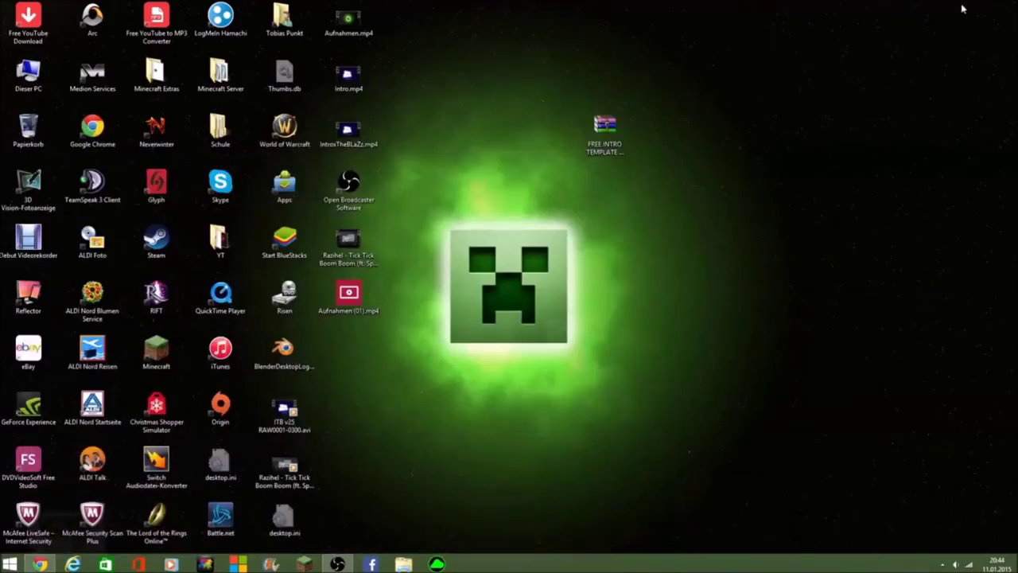
Drag the FREE INTRO TEMPLATE archive icon toward the centre of the desktop.
{"action": "left_click_drag", "start_coordinate": [587, 154], "coordinate": [523, 208]}
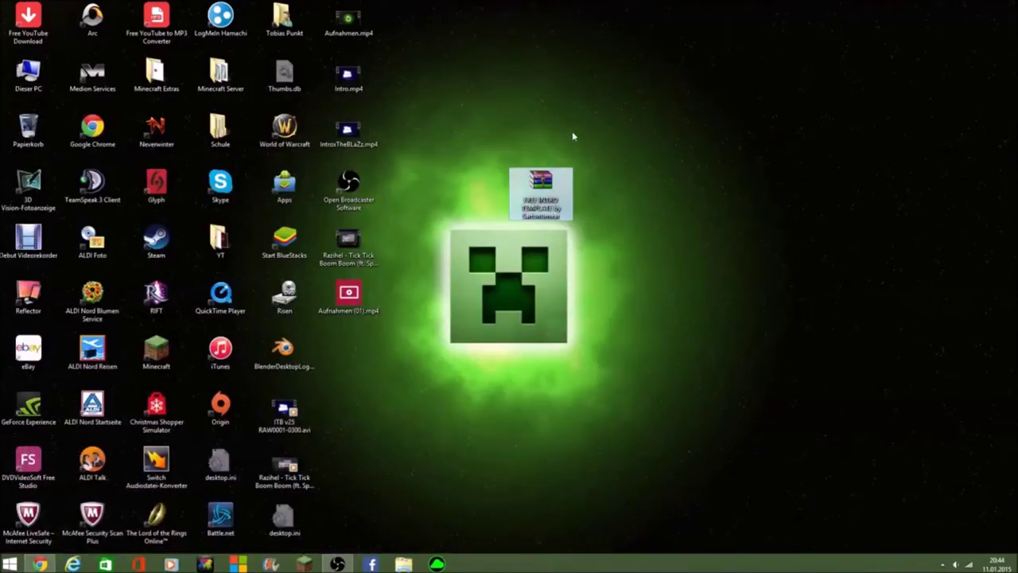
{"action": "mouse_move", "coordinate": [512, 174]}
{"action": "left_mouse_down"}
{"action": "mouse_move", "coordinate": [640, 175]}
{"action": "mouse_move", "coordinate": [516, 185]}
{"action": "left_mouse_up"}
{"action": "left_click", "coordinate": [563, 151]}
{"action": "left_click", "coordinate": [555, 200]}
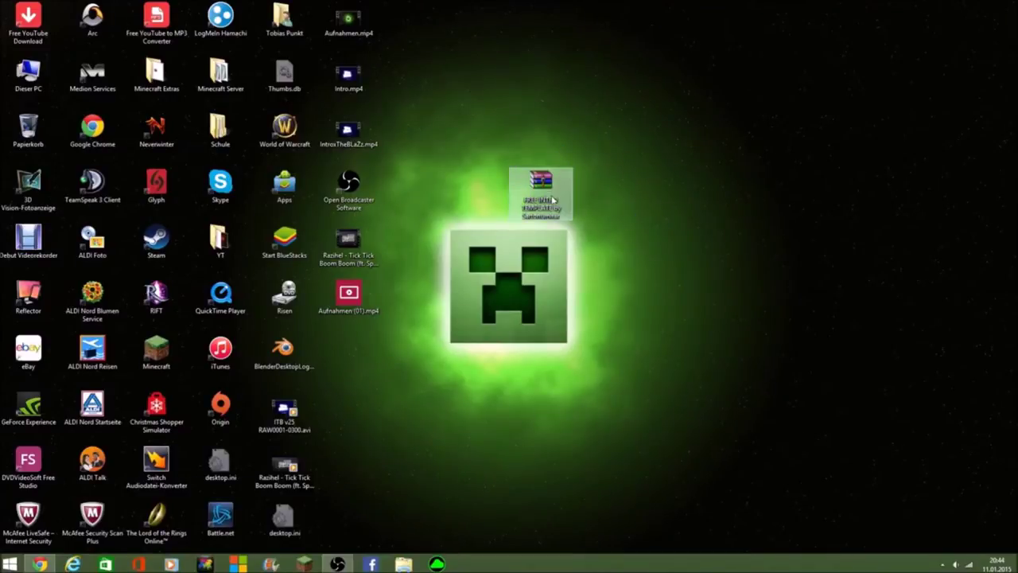
{"action": "mouse_move", "coordinate": [554, 200]}
{"action": "left_mouse_down"}
{"action": "mouse_move", "coordinate": [684, 200]}
{"action": "mouse_move", "coordinate": [500, 182]}
{"action": "mouse_move", "coordinate": [596, 191]}
{"action": "mouse_move", "coordinate": [542, 198]}
{"action": "left_mouse_up"}
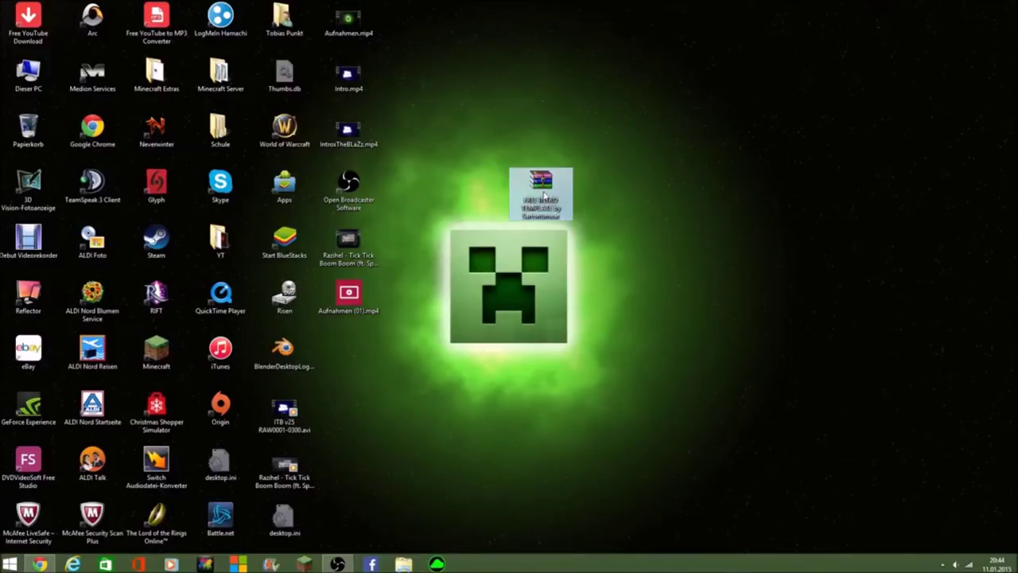
Settle the archive icon slightly lower and open it in WinRAR.
{"action": "right_click", "coordinate": [543, 197]}
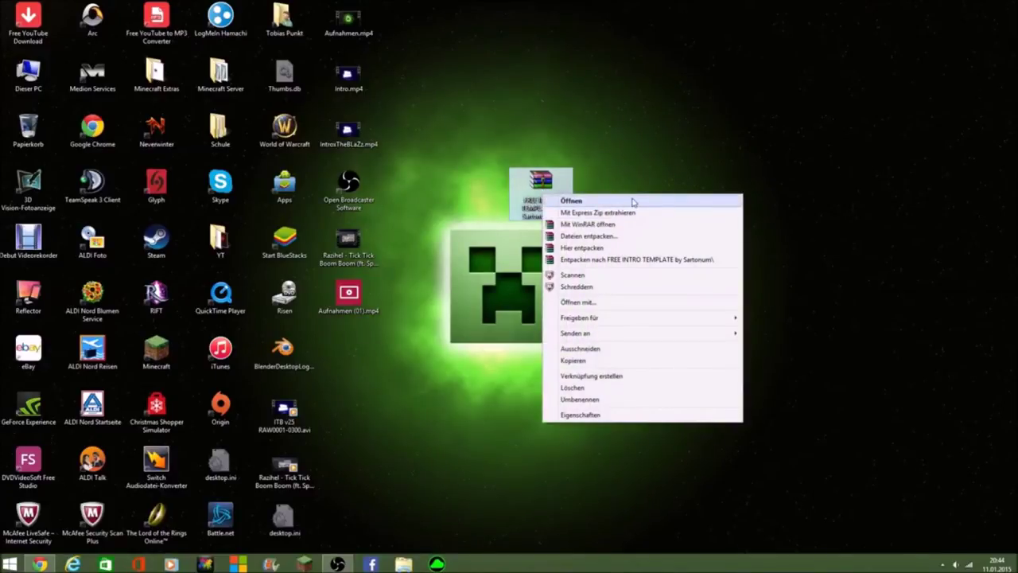
{"action": "left_click", "coordinate": [627, 139]}
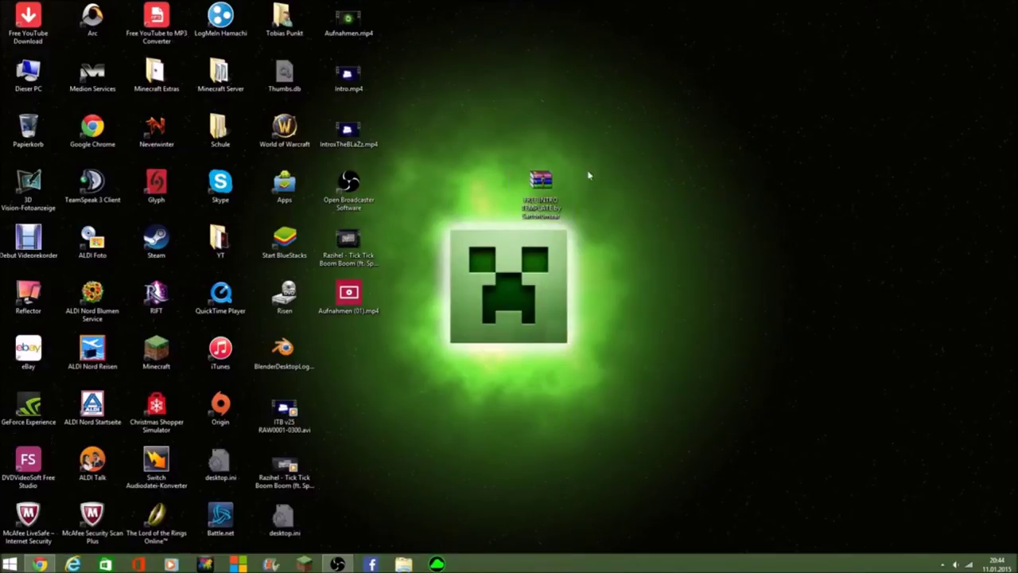
{"action": "mouse_move", "coordinate": [543, 197]}
{"action": "left_mouse_down"}
{"action": "mouse_move", "coordinate": [557, 253]}
{"action": "mouse_move", "coordinate": [677, 253]}
{"action": "mouse_move", "coordinate": [493, 195]}
{"action": "mouse_move", "coordinate": [643, 217]}
{"action": "left_mouse_up"}
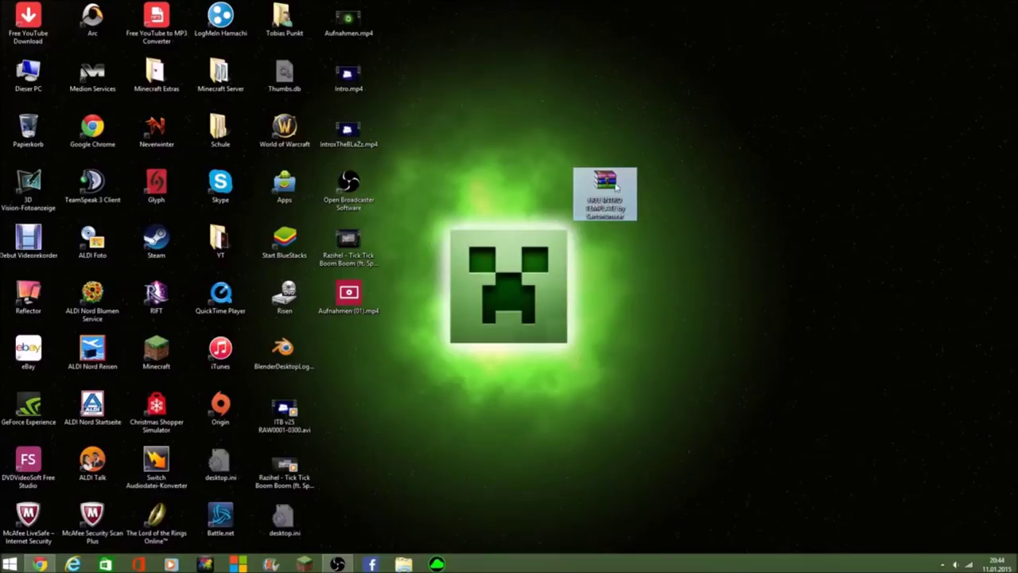
{"action": "mouse_move", "coordinate": [541, 191]}
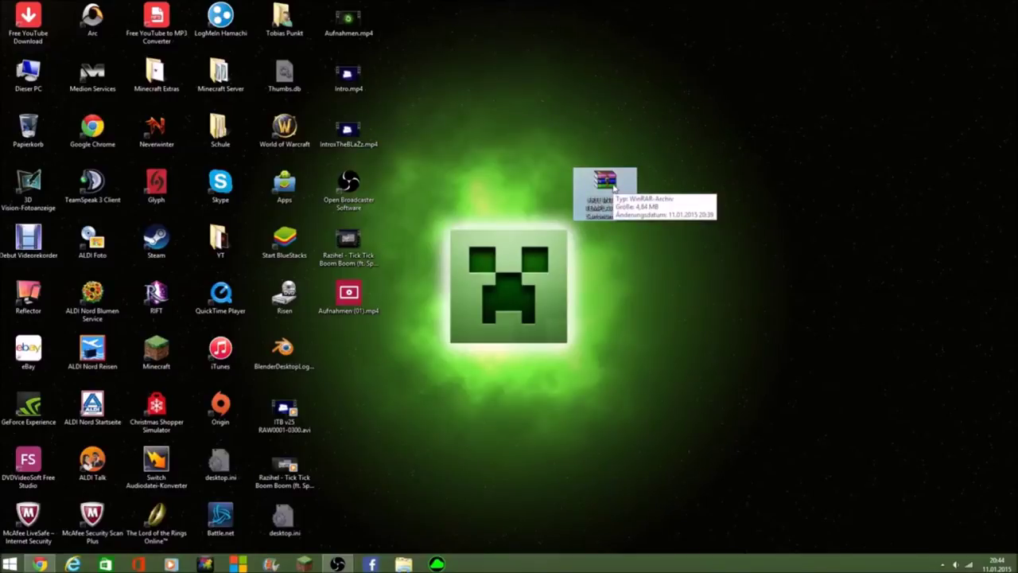
{"action": "double_click", "coordinate": [613, 188]}
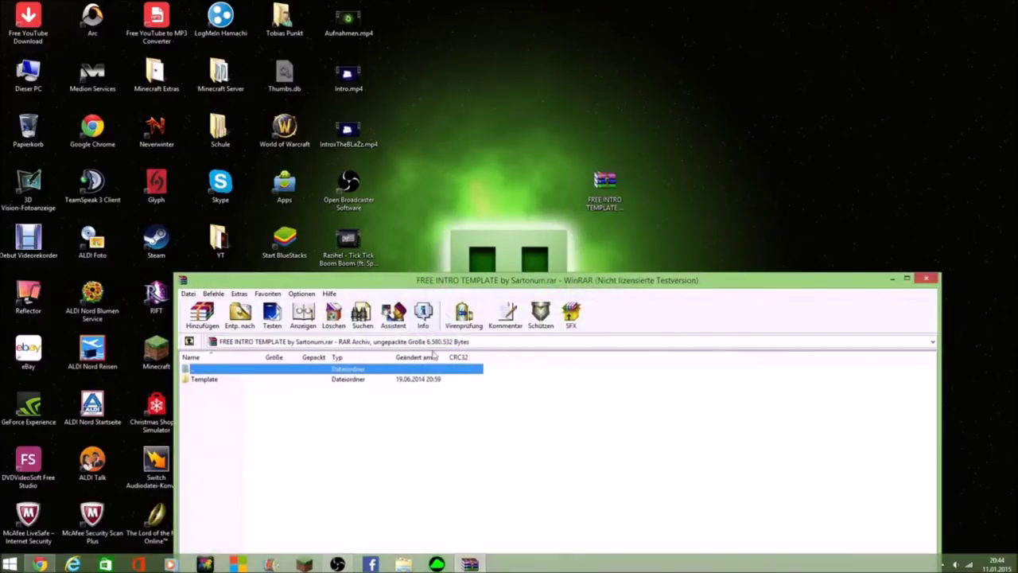
Extract the archive's Template folder onto the desktop, then close WinRAR.
{"action": "left_click_drag", "start_coordinate": [464, 283], "coordinate": [520, 187]}
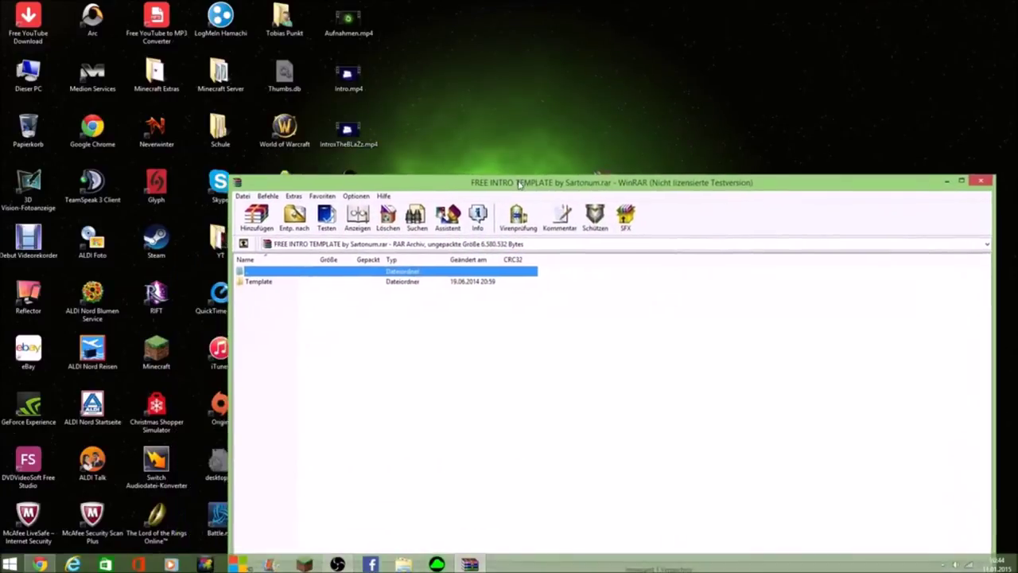
{"action": "left_click", "coordinate": [467, 284]}
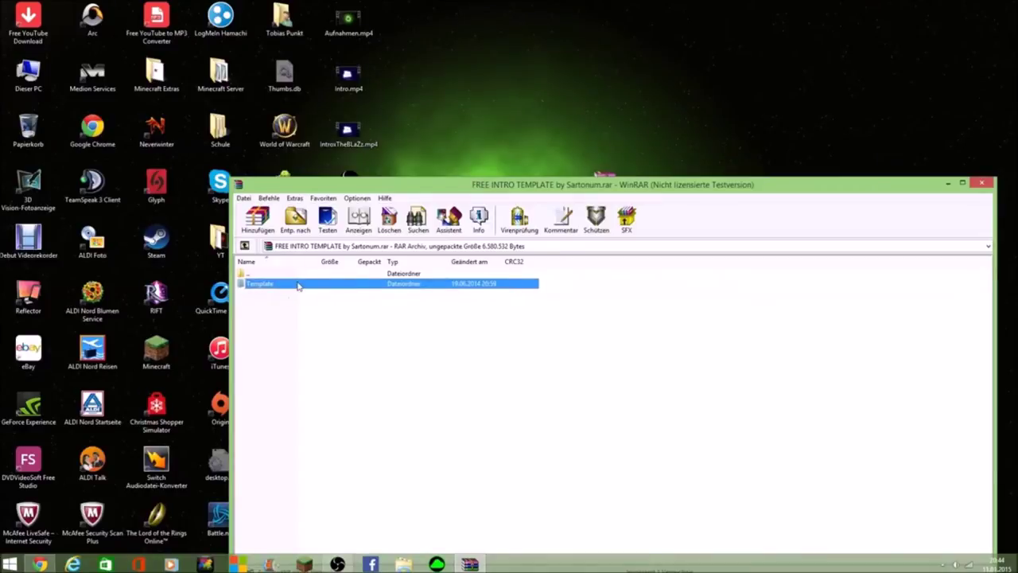
{"action": "left_click_drag", "start_coordinate": [495, 107], "coordinate": [496, 109]}
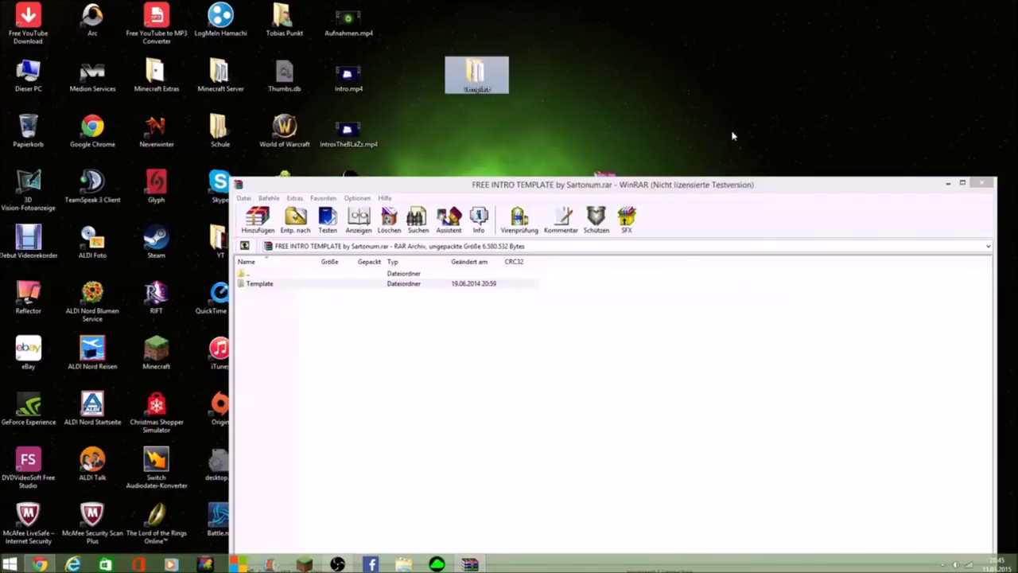
{"action": "left_click", "coordinate": [984, 185]}
{"action": "left_click", "coordinate": [605, 191]}
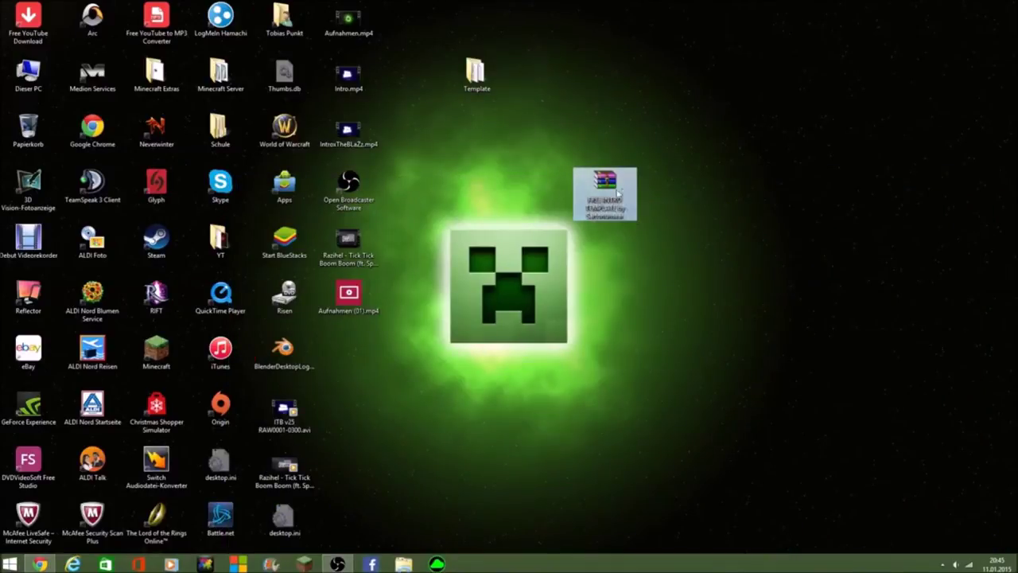
Permanently delete the FREE INTRO TEMPLATE RAR archive, confirming with Ja.
{"action": "left_click_drag", "start_coordinate": [612, 195], "coordinate": [46, 127]}
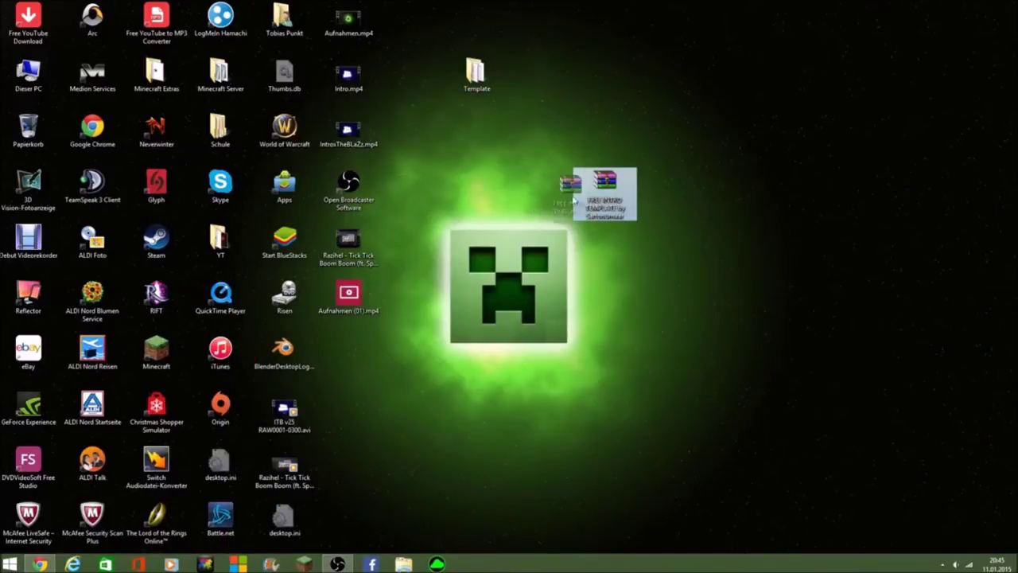
{"action": "right_click", "coordinate": [48, 125]}
{"action": "left_click", "coordinate": [119, 141]}
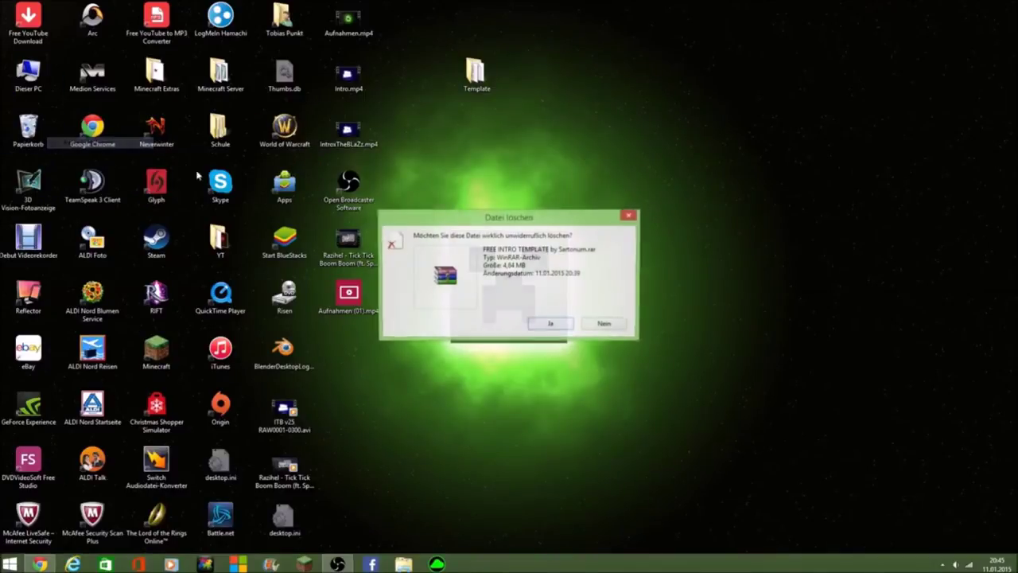
{"action": "left_click", "coordinate": [549, 324]}
Move the extracted Template folder lower on the desktop and open it.
{"action": "left_click_drag", "start_coordinate": [429, 203], "coordinate": [668, 318]}
{"action": "mouse_move", "coordinate": [518, 79]}
{"action": "left_mouse_down"}
{"action": "mouse_move", "coordinate": [711, 136]}
{"action": "mouse_move", "coordinate": [637, 201]}
{"action": "mouse_move", "coordinate": [665, 195]}
{"action": "left_mouse_up"}
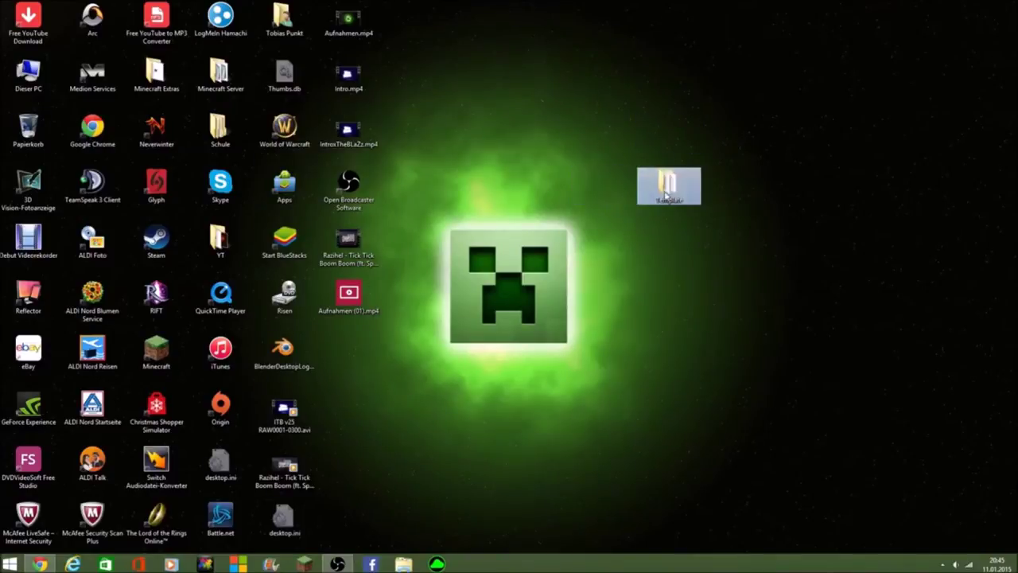
{"action": "double_click", "coordinate": [657, 194]}
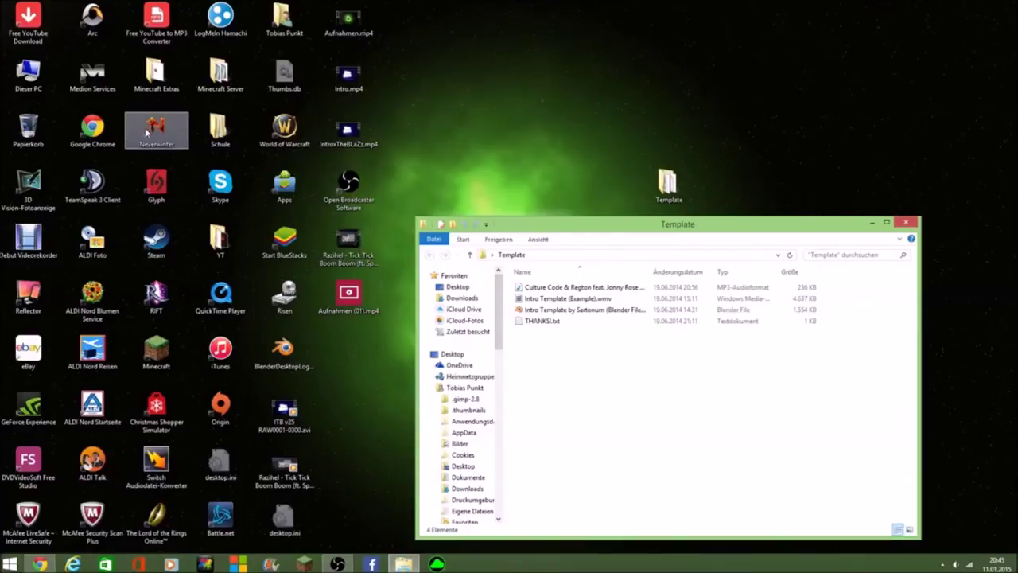
Check the Blender shortcut in YT, then open Intro Template by Sartonum (Blender File).blend.
{"action": "double_click", "coordinate": [220, 230]}
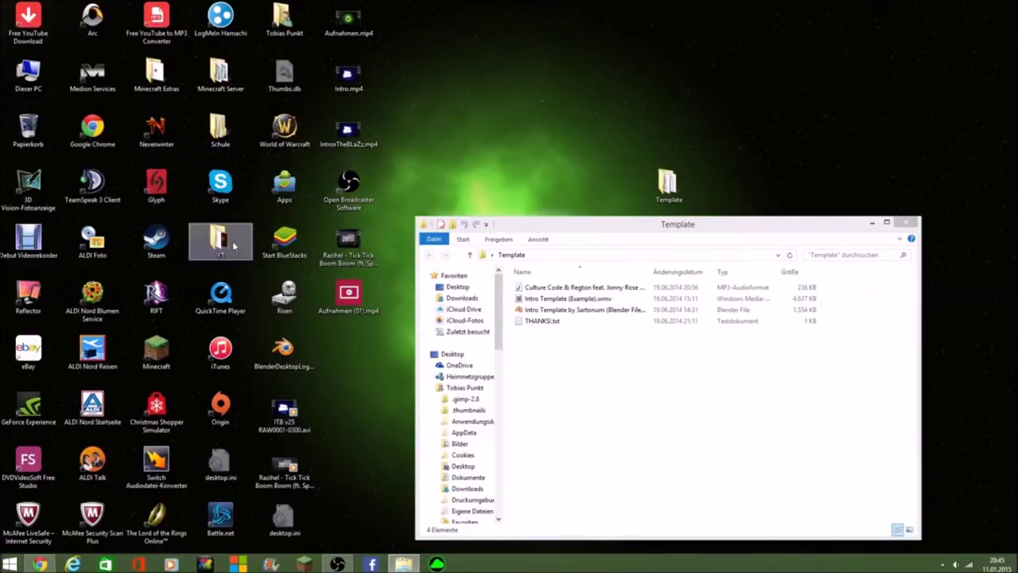
{"action": "left_click", "coordinate": [569, 96]}
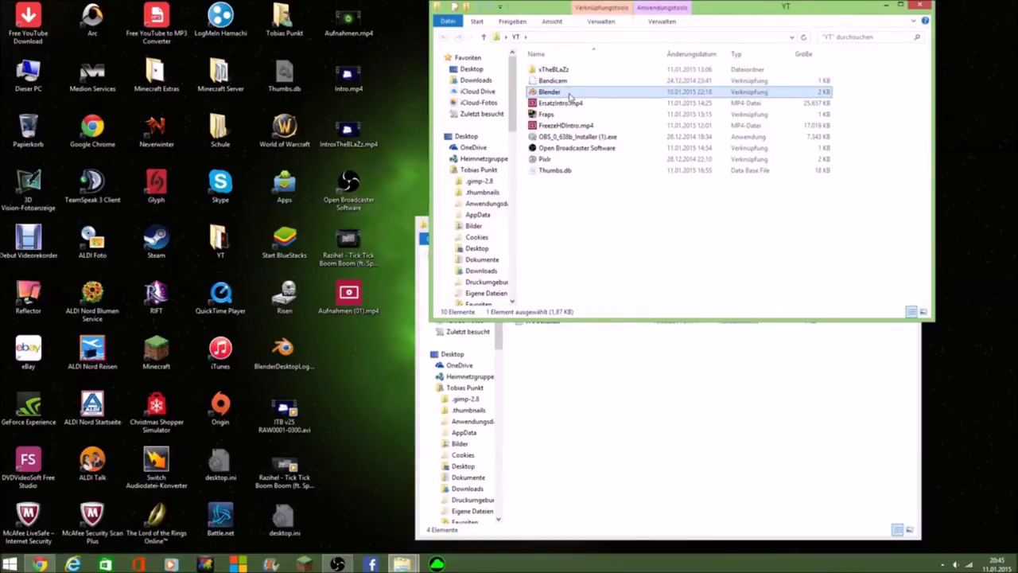
{"action": "left_click", "coordinate": [920, 7]}
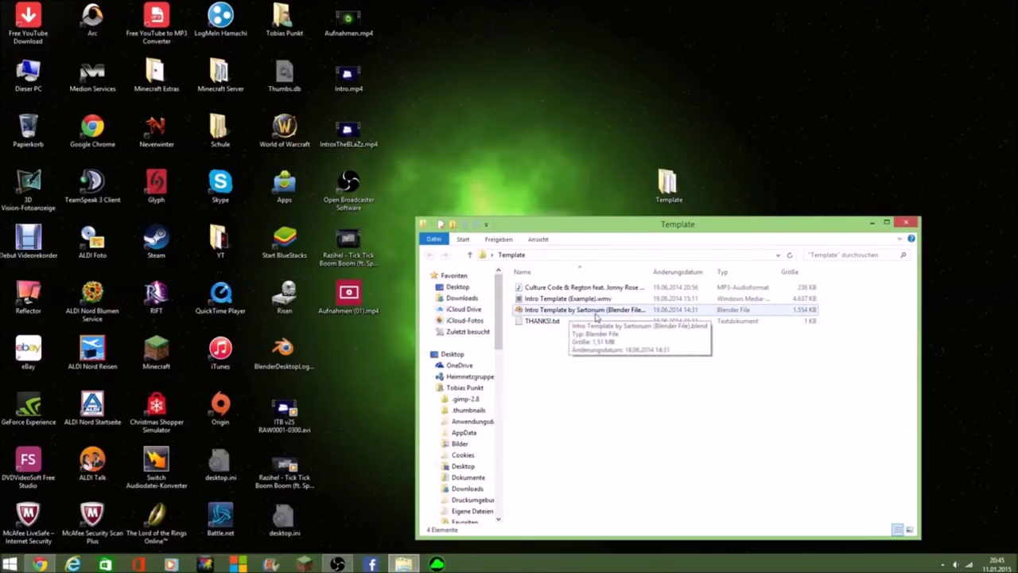
{"action": "double_click", "coordinate": [641, 310]}
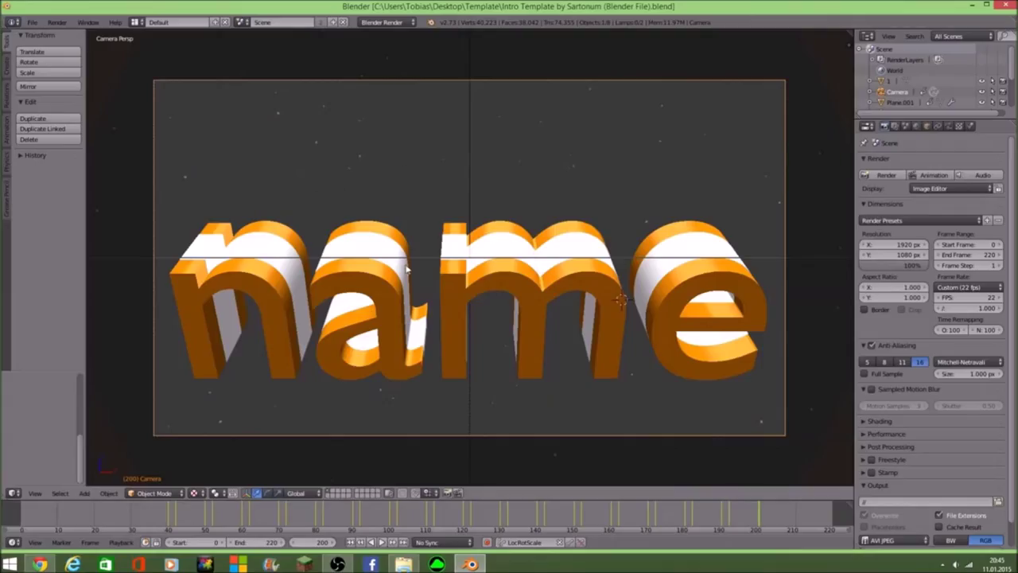
Select the orange 3D 'name' text object and put it into Edit Mode.
{"action": "scroll", "coordinate": [407, 269], "scroll_direction": "down", "scroll_amount": 1}
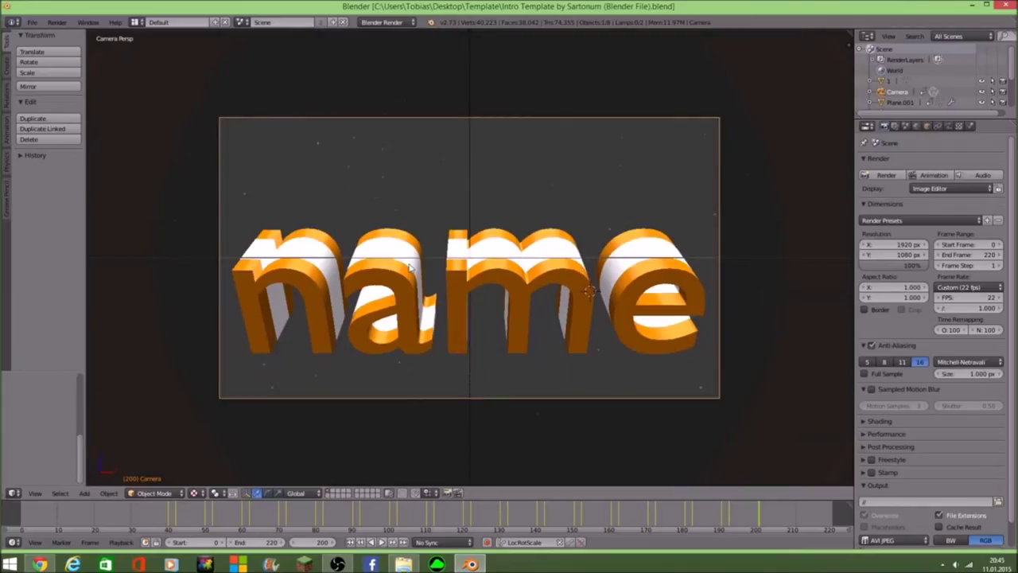
{"action": "scroll", "coordinate": [410, 268], "scroll_direction": "up", "scroll_amount": 1}
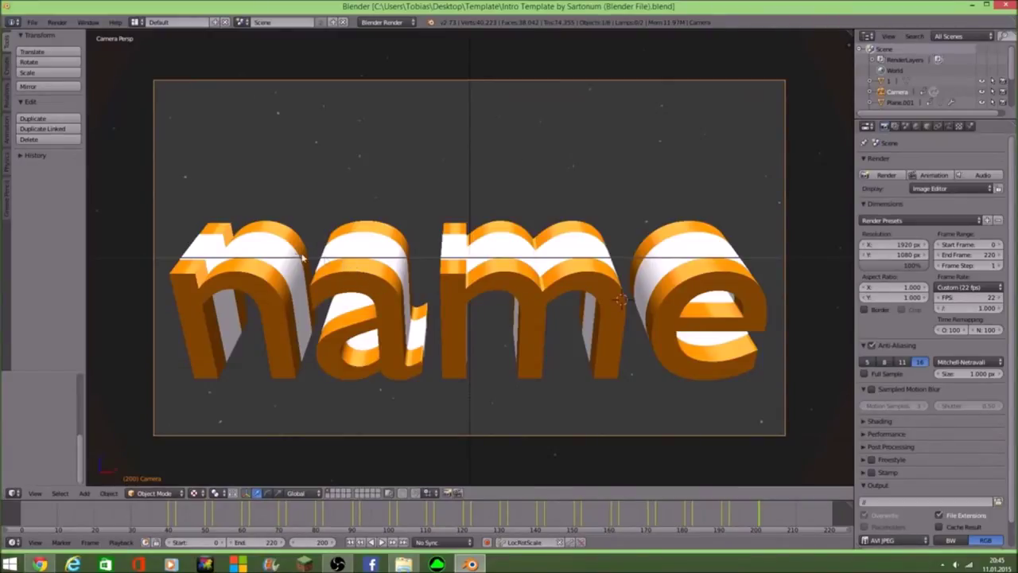
{"action": "right_click", "coordinate": [361, 294]}
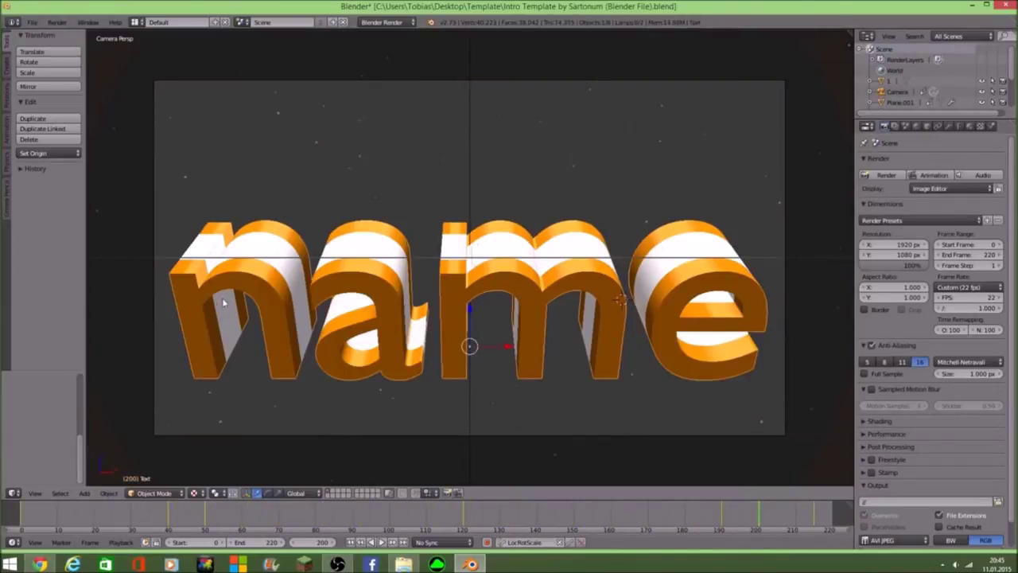
{"action": "left_click", "coordinate": [154, 493]}
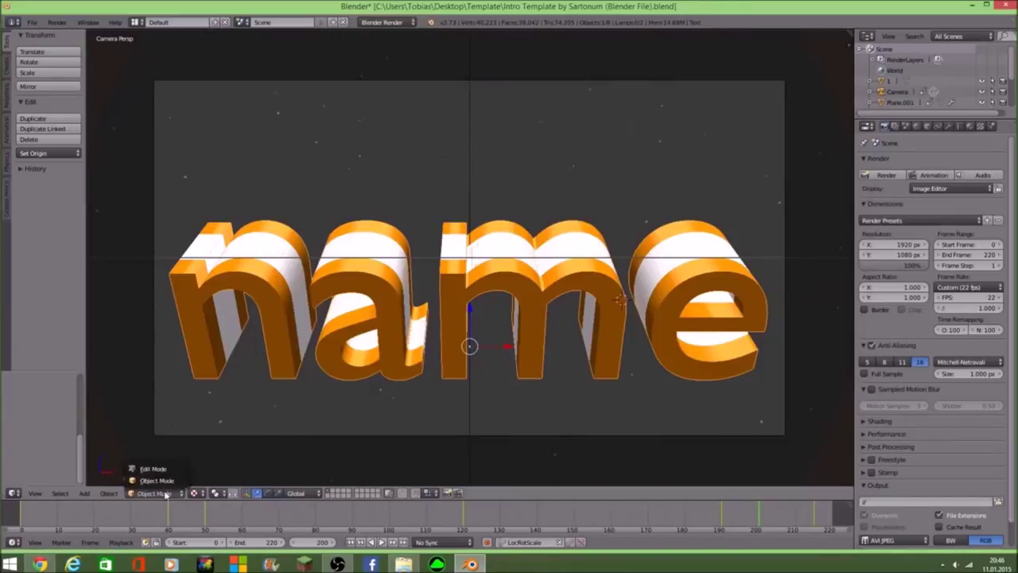
{"action": "left_click", "coordinate": [163, 467]}
{"action": "left_click", "coordinate": [117, 493]}
{"action": "left_click", "coordinate": [119, 469]}
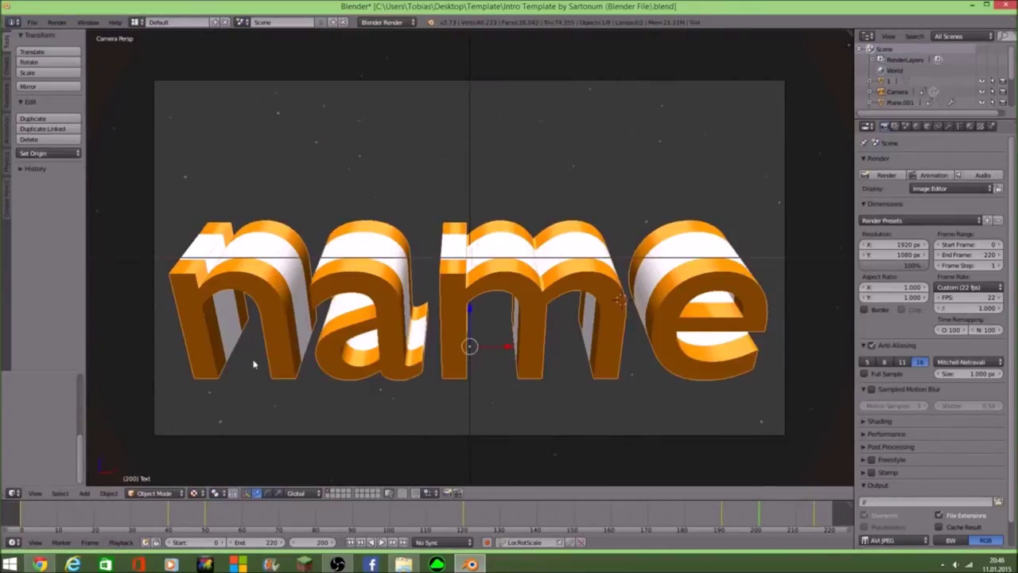
{"action": "left_click", "coordinate": [147, 493]}
{"action": "left_click", "coordinate": [155, 467]}
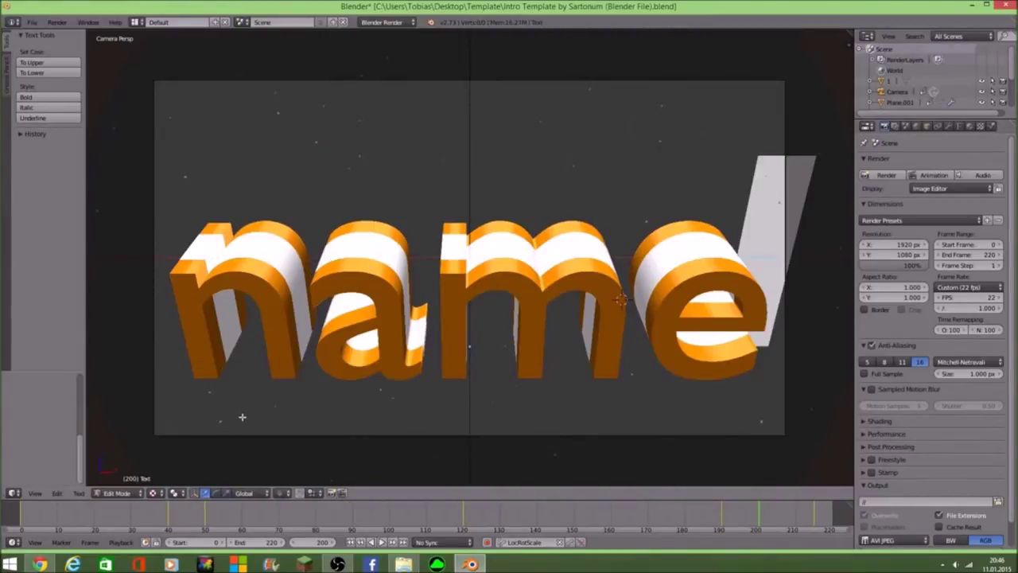
Retype the orange title from 'name' to 'Freeze' and return to Object Mode.
{"action": "key", "text": "Left"}
{"action": "key", "text": "Left"}
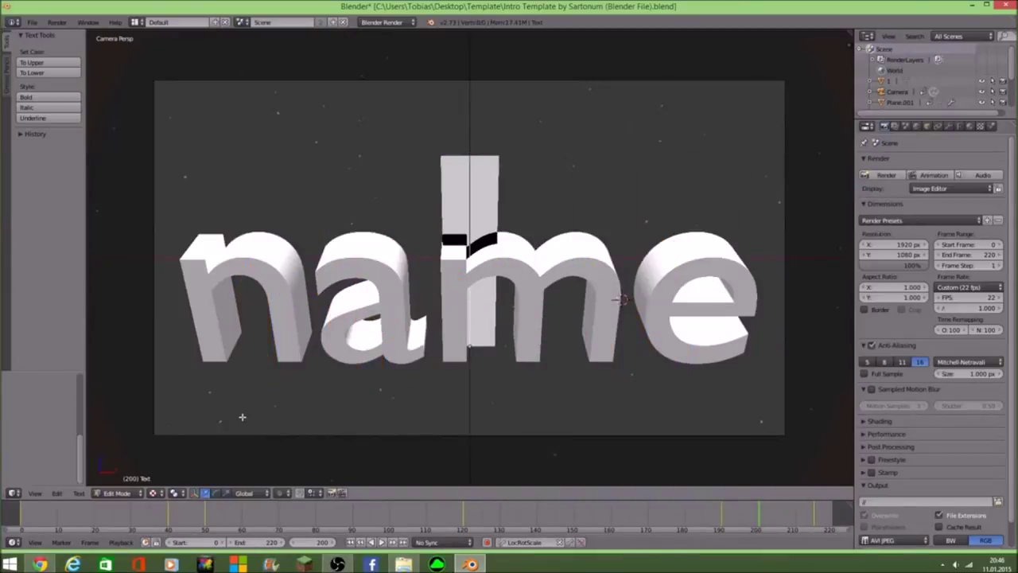
{"action": "type", "text": "Fr"}
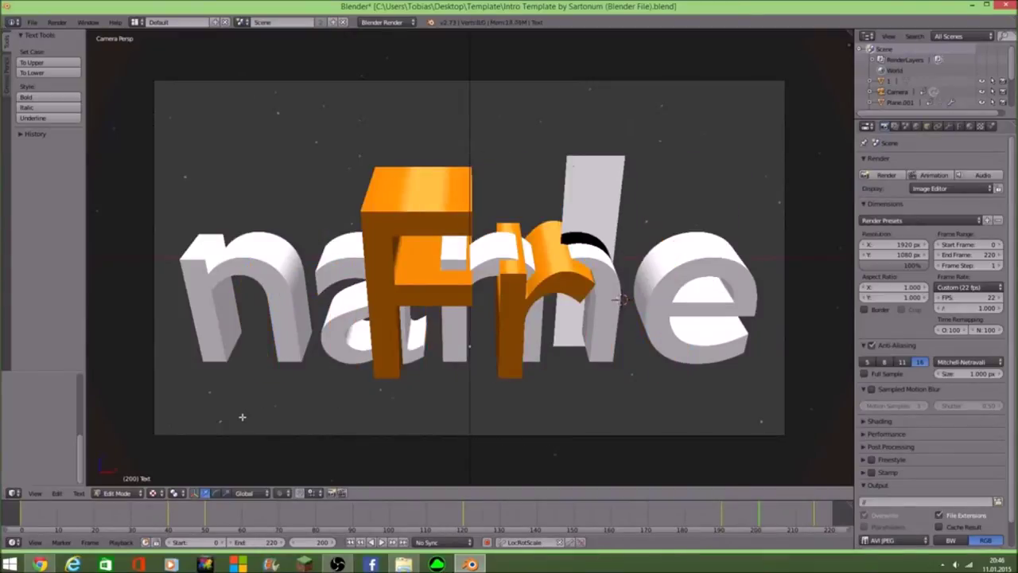
{"action": "type", "text": "eeze"}
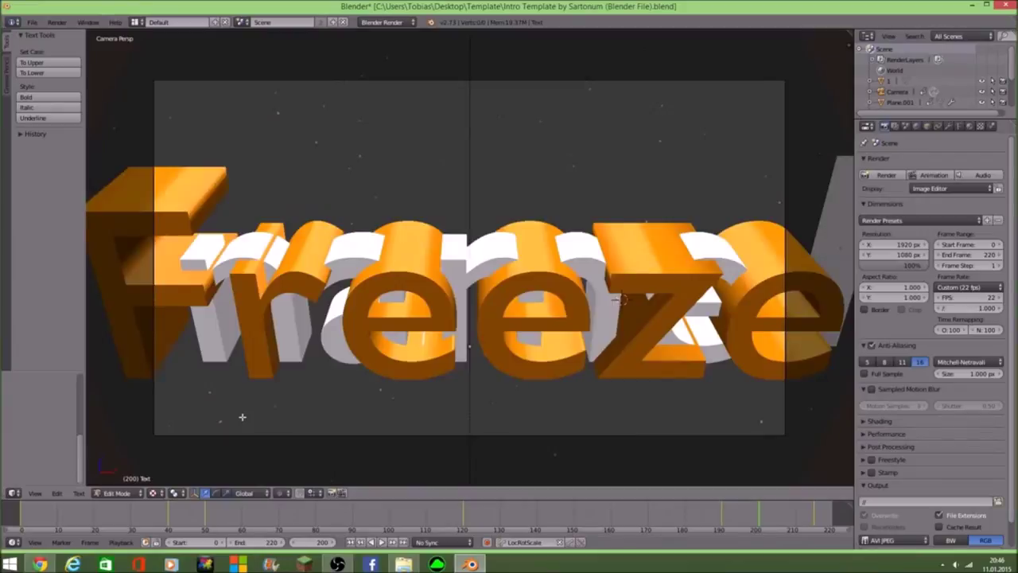
{"action": "type", "text": "F"}
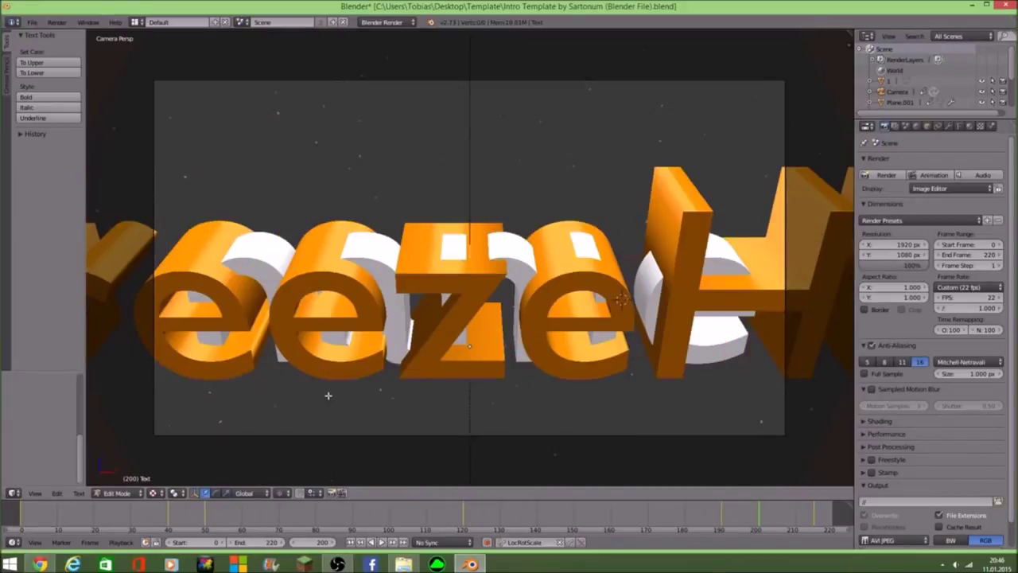
{"action": "key", "text": "BackSpace"}
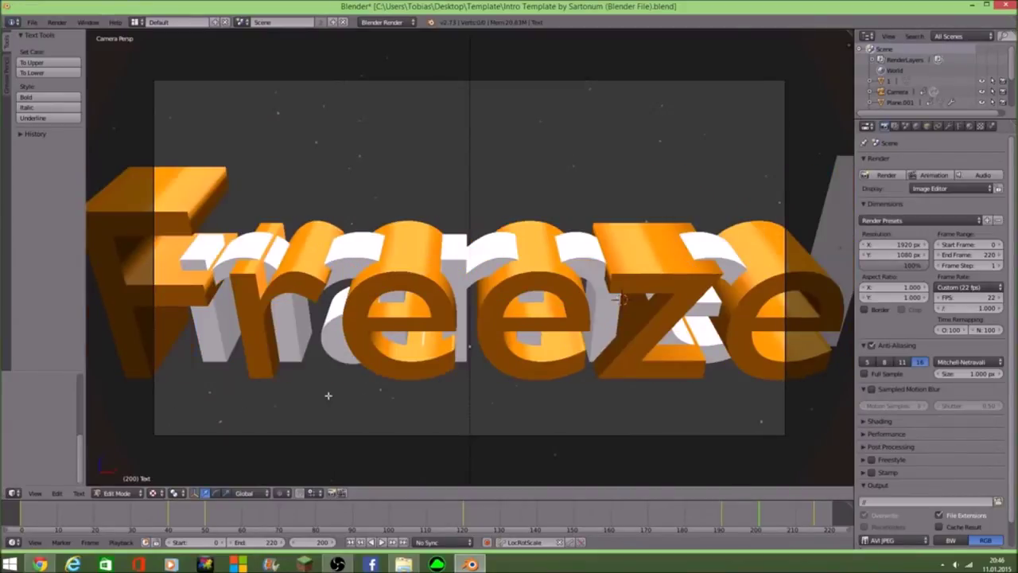
{"action": "scroll", "coordinate": [327, 395], "scroll_direction": "up", "scroll_amount": 2}
{"action": "scroll", "coordinate": [329, 388], "scroll_direction": "down", "scroll_amount": 5}
{"action": "scroll", "coordinate": [328, 389], "scroll_direction": "up", "scroll_amount": 1}
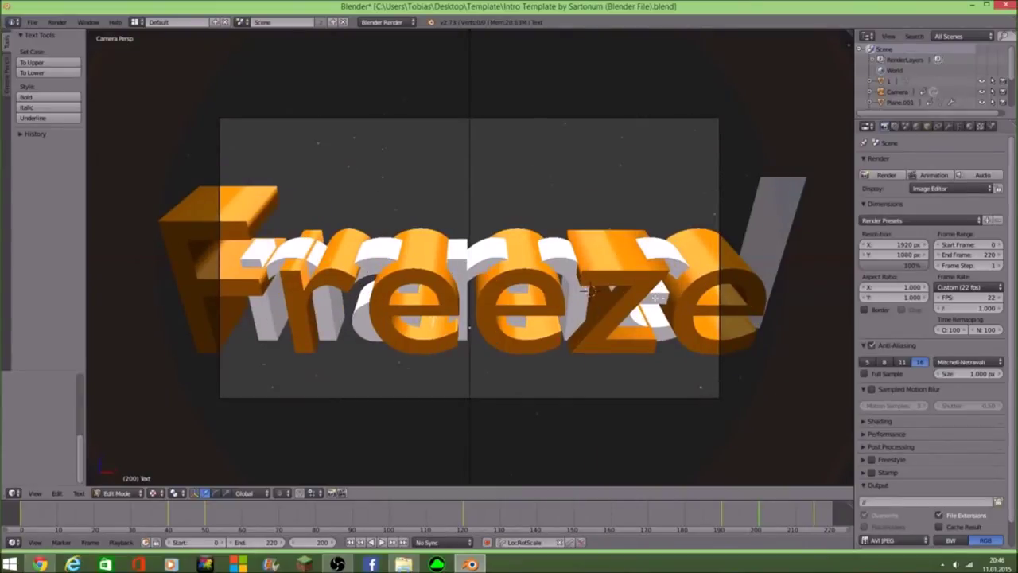
{"action": "left_click", "coordinate": [117, 493]}
{"action": "left_click", "coordinate": [119, 481]}
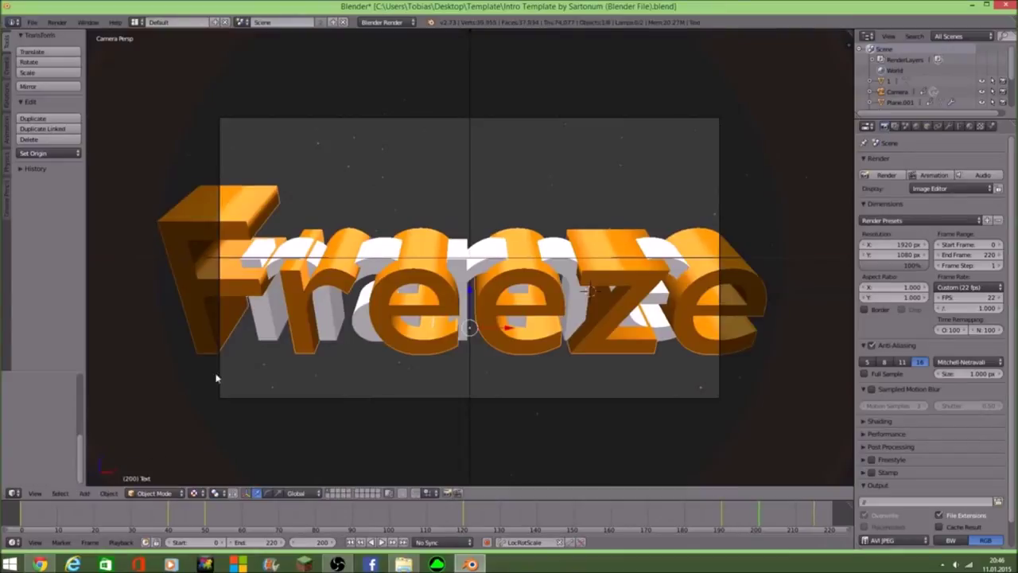
Select the white Text.001 layer, retype it as 'Freeze', and return to Object Mode.
{"action": "right_click", "coordinate": [333, 314]}
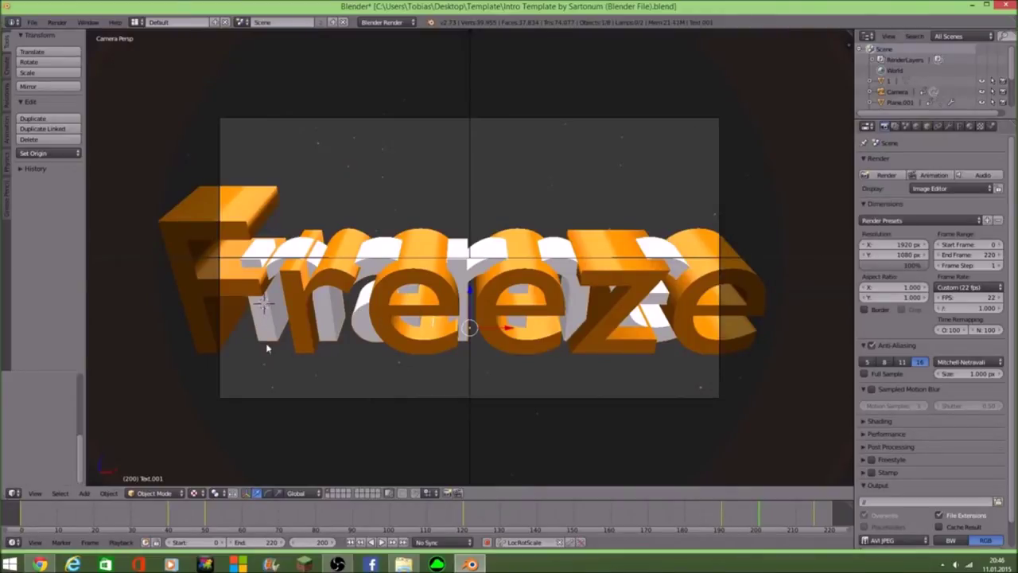
{"action": "left_click", "coordinate": [159, 492]}
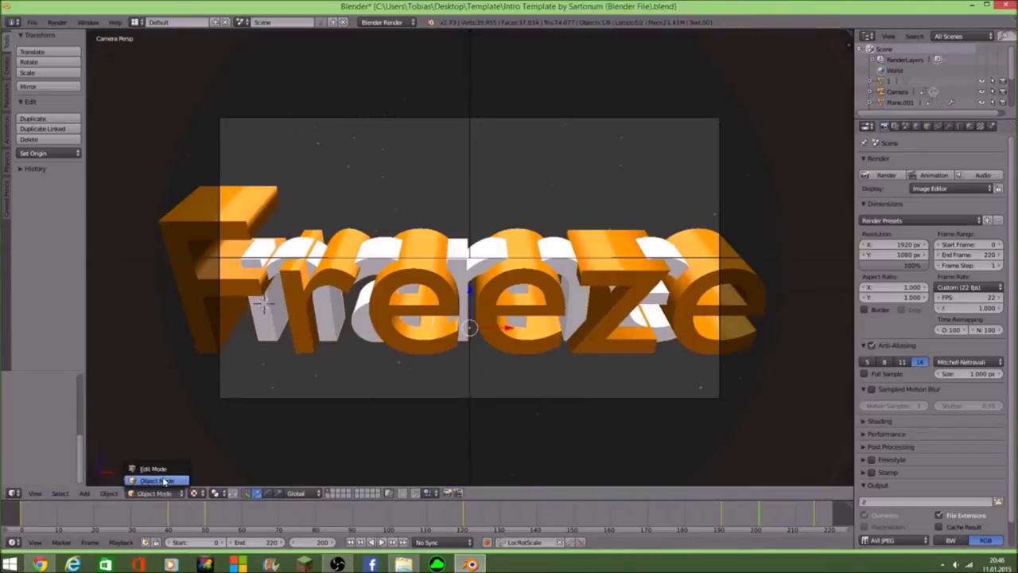
{"action": "left_click", "coordinate": [164, 470]}
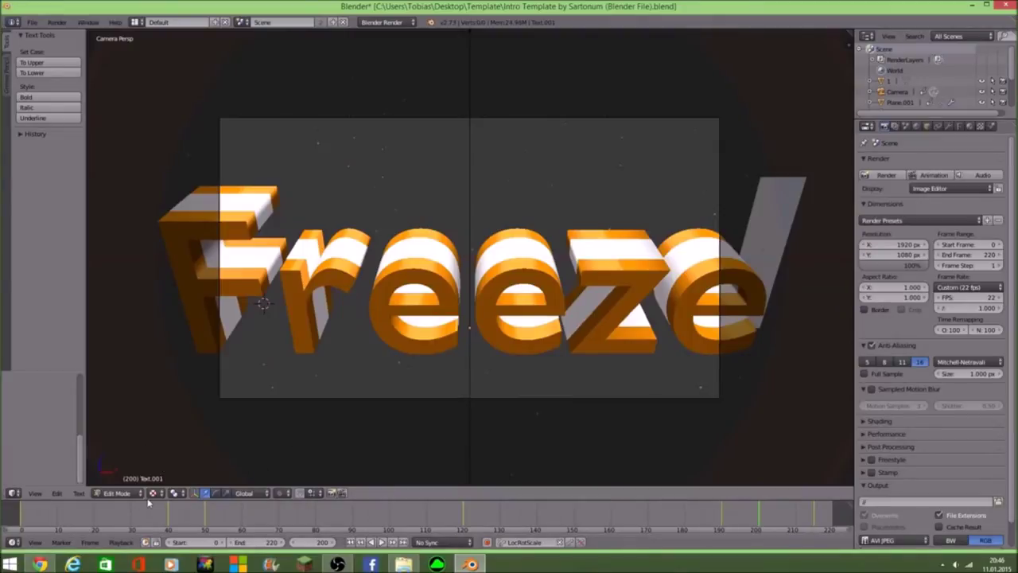
{"action": "left_click", "coordinate": [119, 492]}
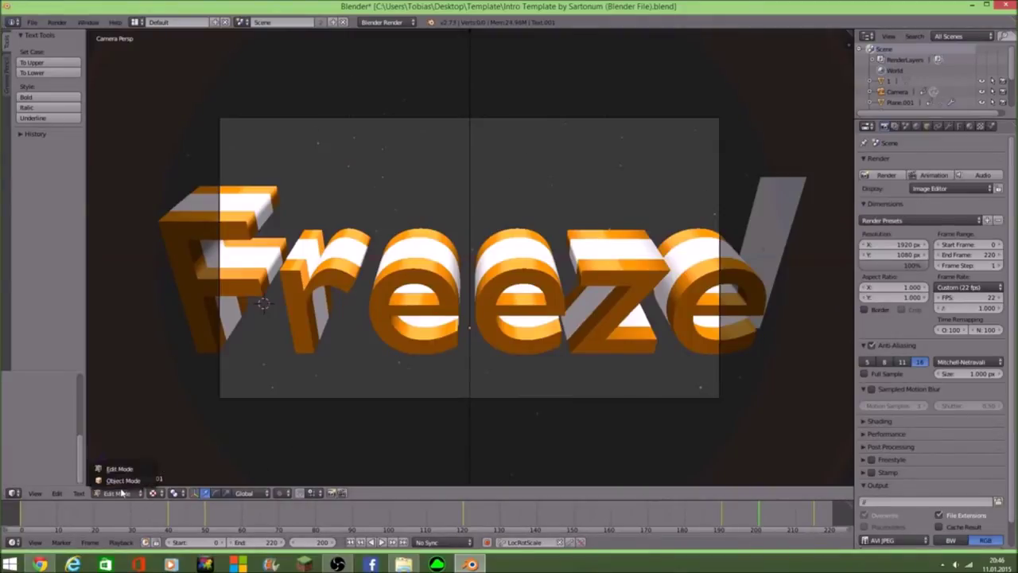
{"action": "left_click", "coordinate": [123, 480]}
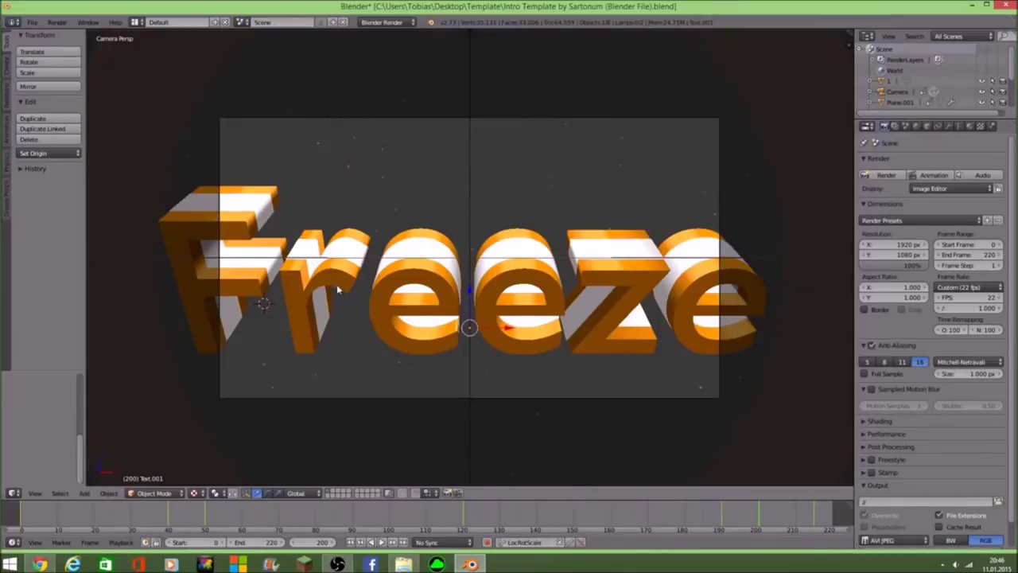
Reselect the orange text and play the intro animation, stopping at frame 66 of 220.
{"action": "right_click", "coordinate": [420, 277]}
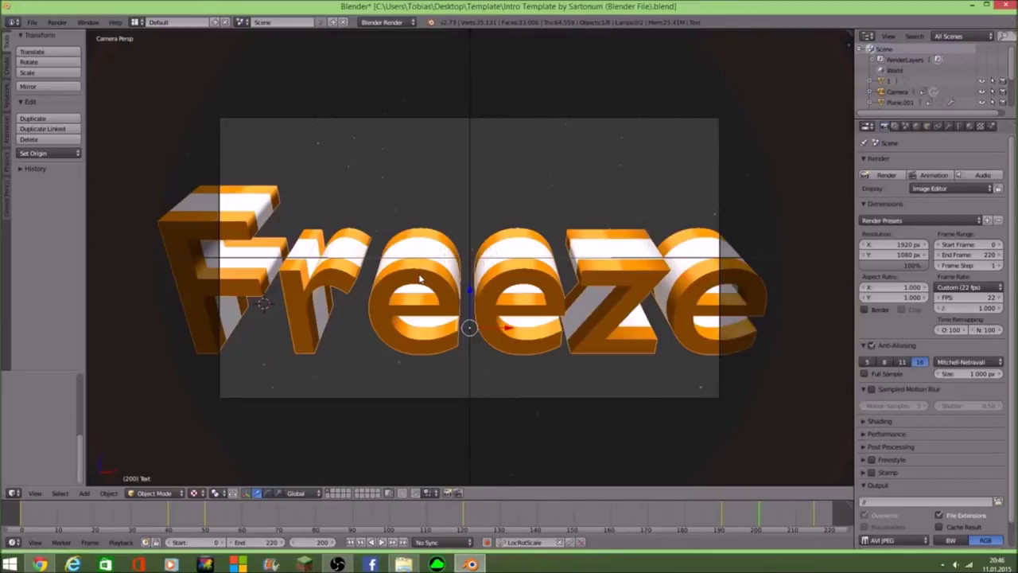
{"action": "left_click", "coordinate": [416, 178]}
{"action": "left_click", "coordinate": [159, 492]}
{"action": "left_click", "coordinate": [157, 480]}
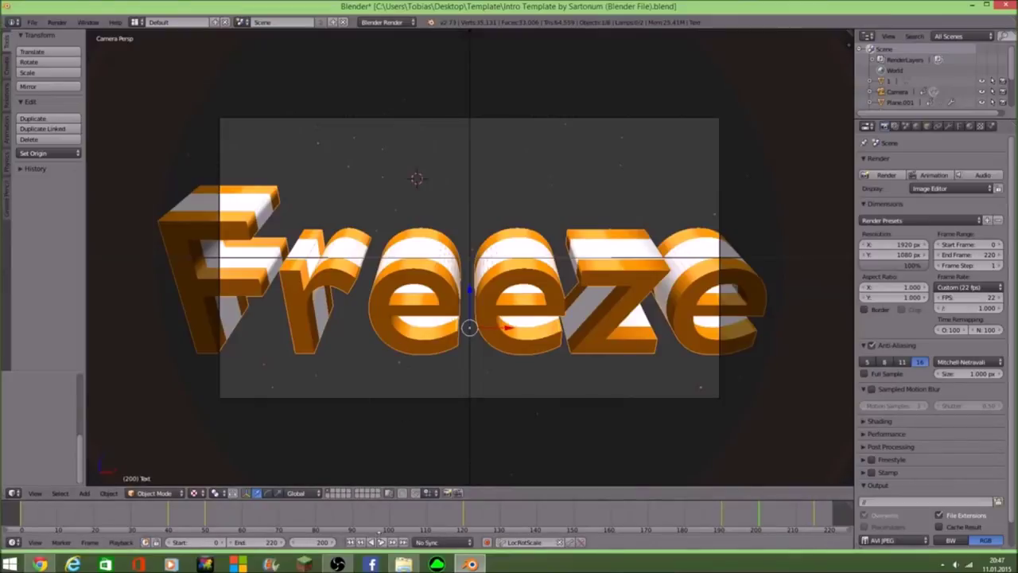
{"action": "left_click", "coordinate": [382, 542]}
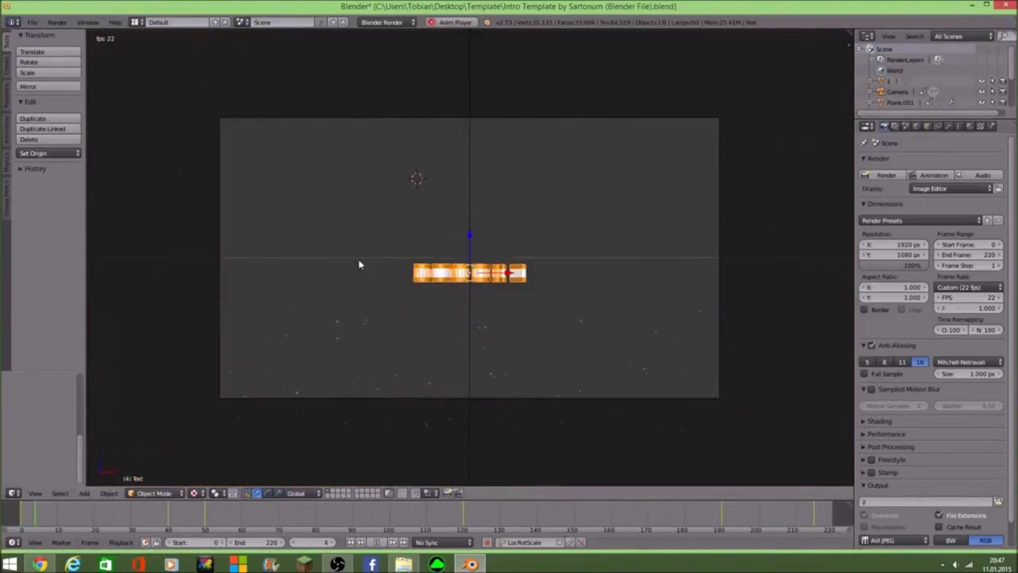
{"action": "left_click", "coordinate": [380, 543]}
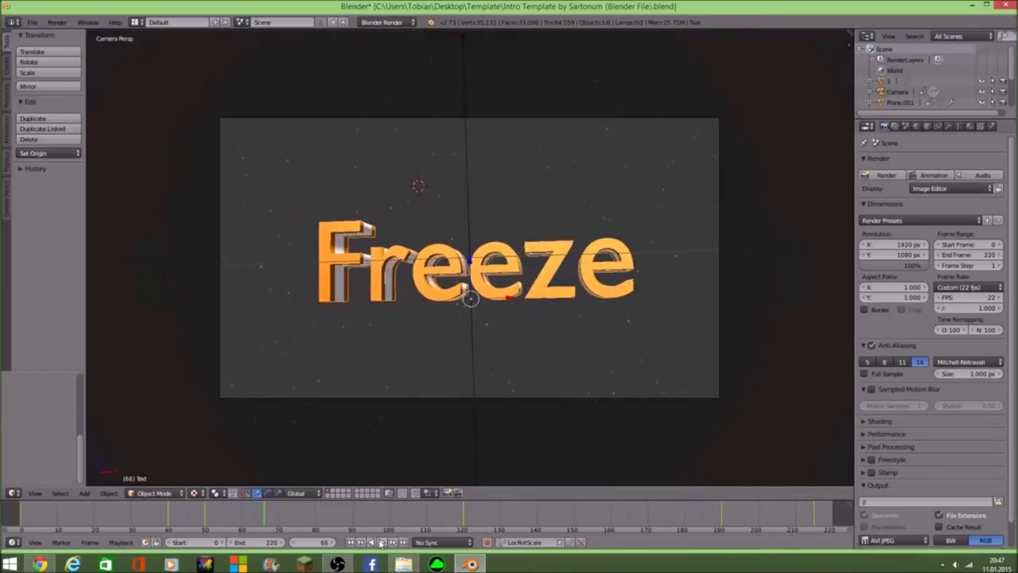
Switch Blender's screen layout to Video Editing.
{"action": "left_click", "coordinate": [144, 23]}
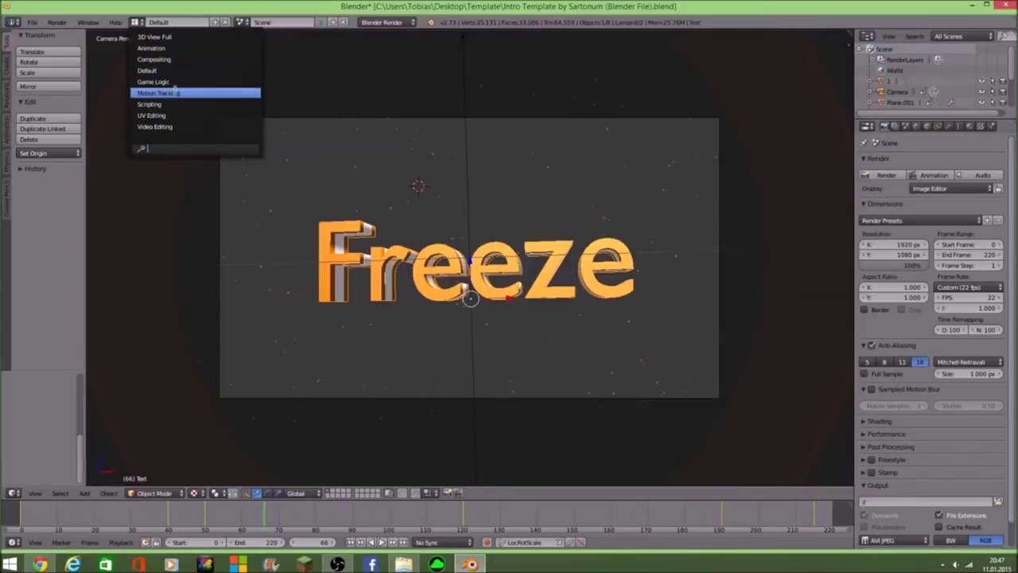
{"action": "left_click", "coordinate": [177, 22]}
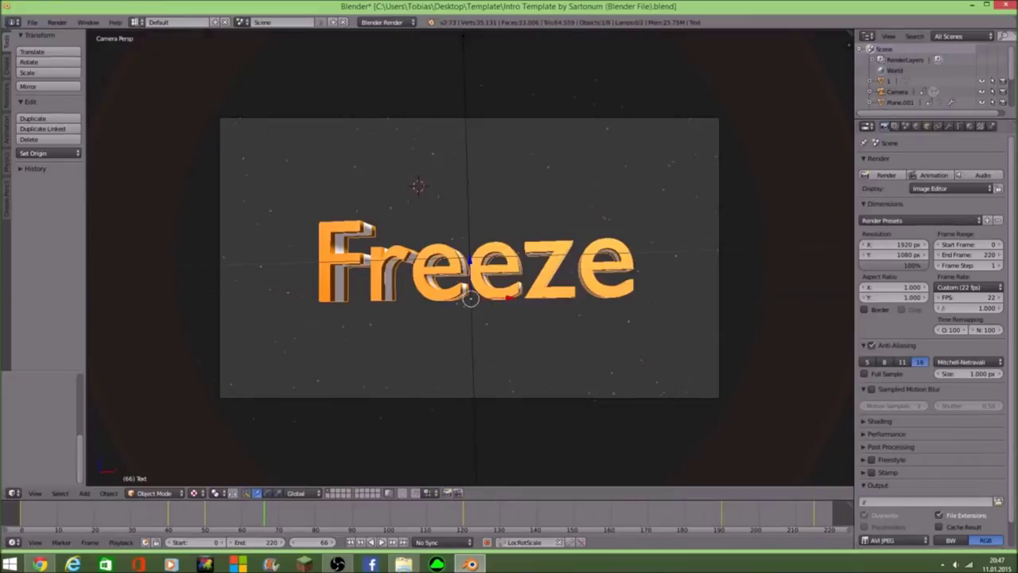
{"action": "left_click", "coordinate": [138, 23]}
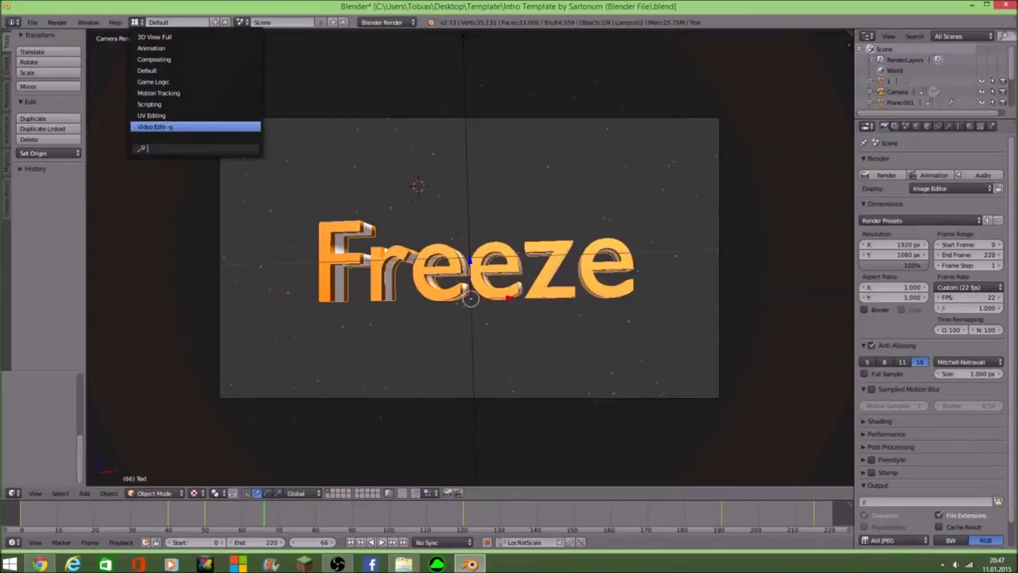
{"action": "left_click", "coordinate": [163, 126]}
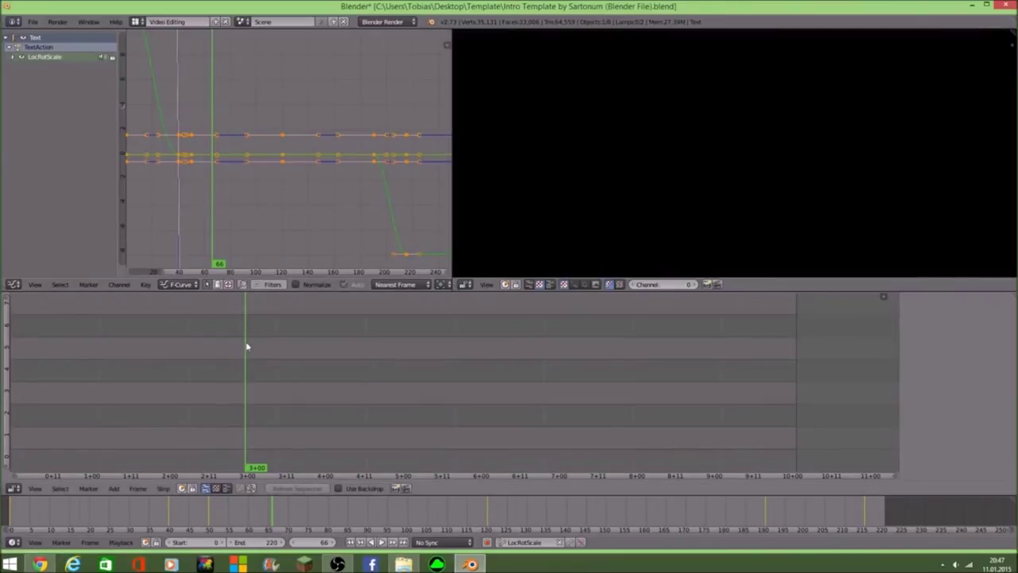
Scrub the animation from frame 18 to frame 82, then minimize Blender.
{"action": "scroll", "coordinate": [247, 380], "scroll_direction": "up", "scroll_amount": 2}
{"action": "scroll", "coordinate": [247, 370], "scroll_direction": "up", "scroll_amount": 3}
{"action": "scroll", "coordinate": [243, 353], "scroll_direction": "down", "scroll_amount": 2}
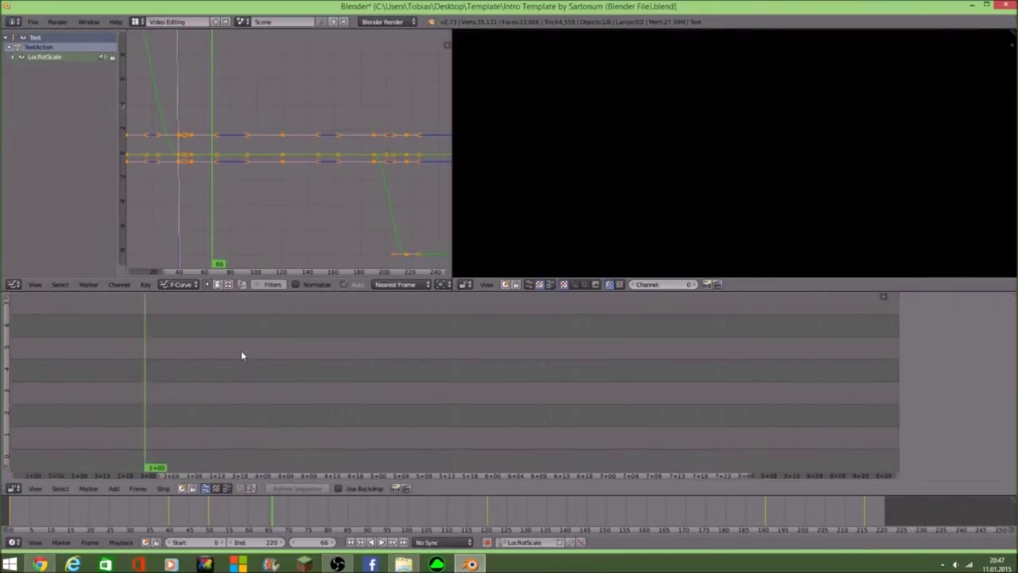
{"action": "scroll", "coordinate": [252, 369], "scroll_direction": "down", "scroll_amount": 3}
{"action": "scroll", "coordinate": [286, 362], "scroll_direction": "down", "scroll_amount": 3}
{"action": "scroll", "coordinate": [358, 350], "scroll_direction": "down", "scroll_amount": 1}
{"action": "scroll", "coordinate": [390, 322], "scroll_direction": "up", "scroll_amount": 4}
{"action": "mouse_move", "coordinate": [283, 318]}
{"action": "left_mouse_down"}
{"action": "mouse_move", "coordinate": [77, 329]}
{"action": "mouse_move", "coordinate": [182, 350]}
{"action": "left_mouse_up"}
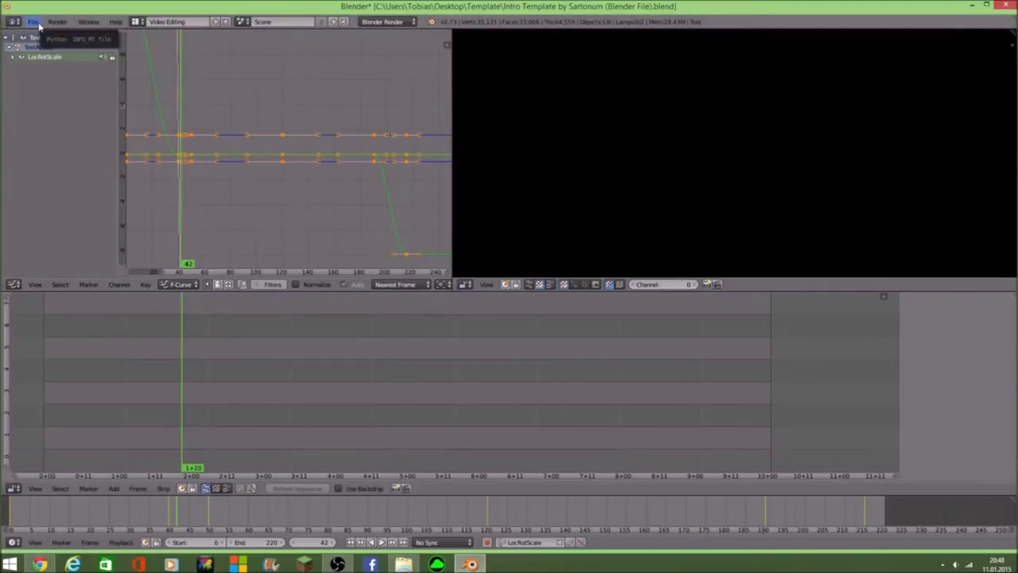
{"action": "mouse_move", "coordinate": [178, 100]}
{"action": "left_mouse_down"}
{"action": "mouse_move", "coordinate": [234, 143]}
{"action": "mouse_move", "coordinate": [164, 79]}
{"action": "left_mouse_up"}
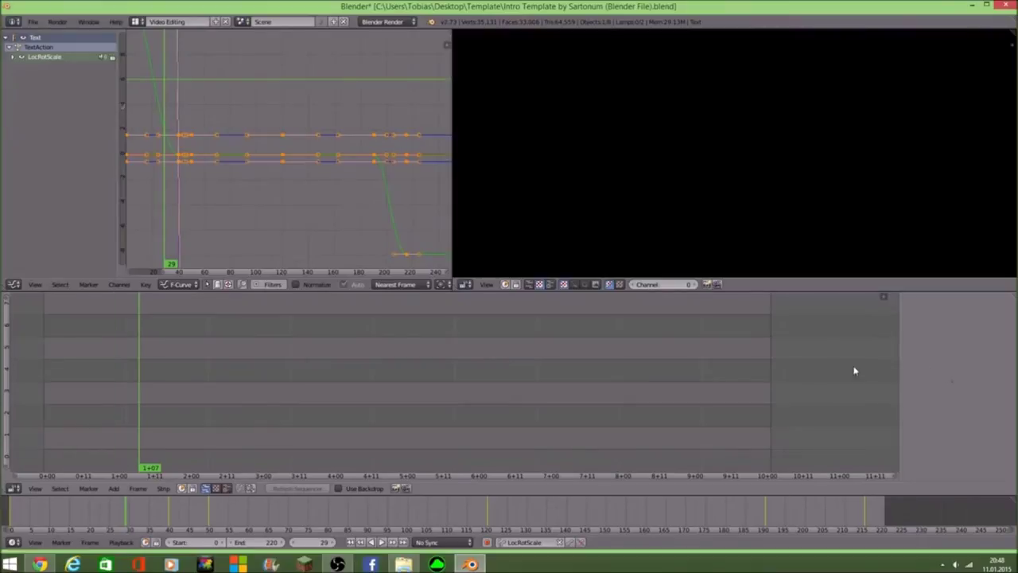
{"action": "left_click", "coordinate": [976, 7]}
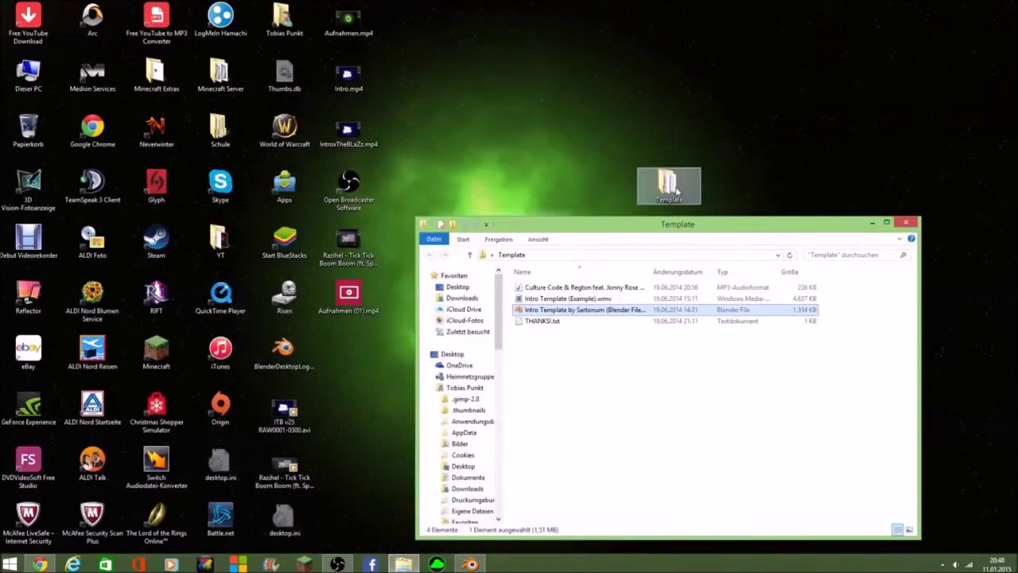
Create a folder named Overlay inside Template, then delete it again.
{"action": "right_click", "coordinate": [555, 351]}
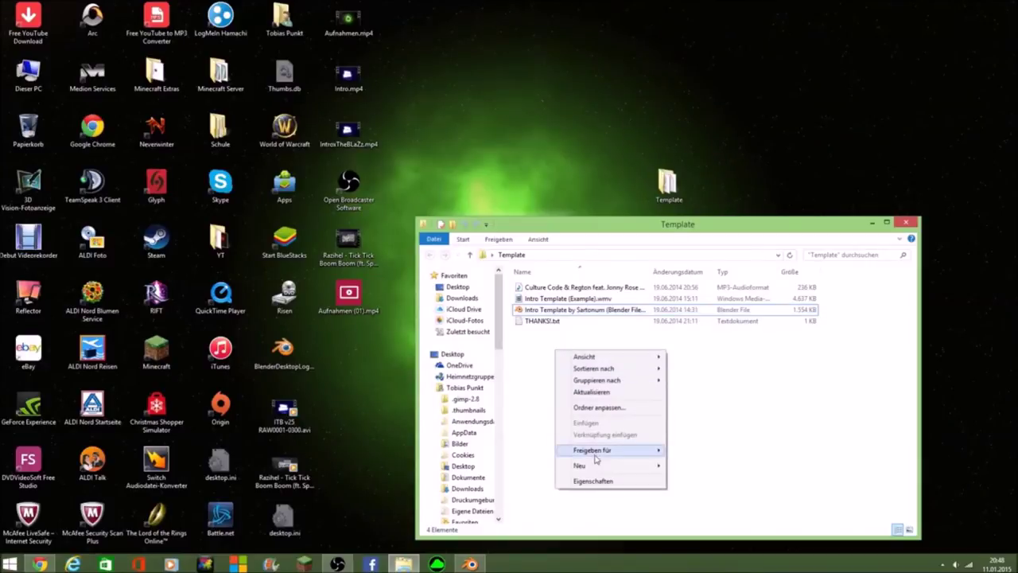
{"action": "mouse_move", "coordinate": [579, 465]}
{"action": "left_click", "coordinate": [715, 467]}
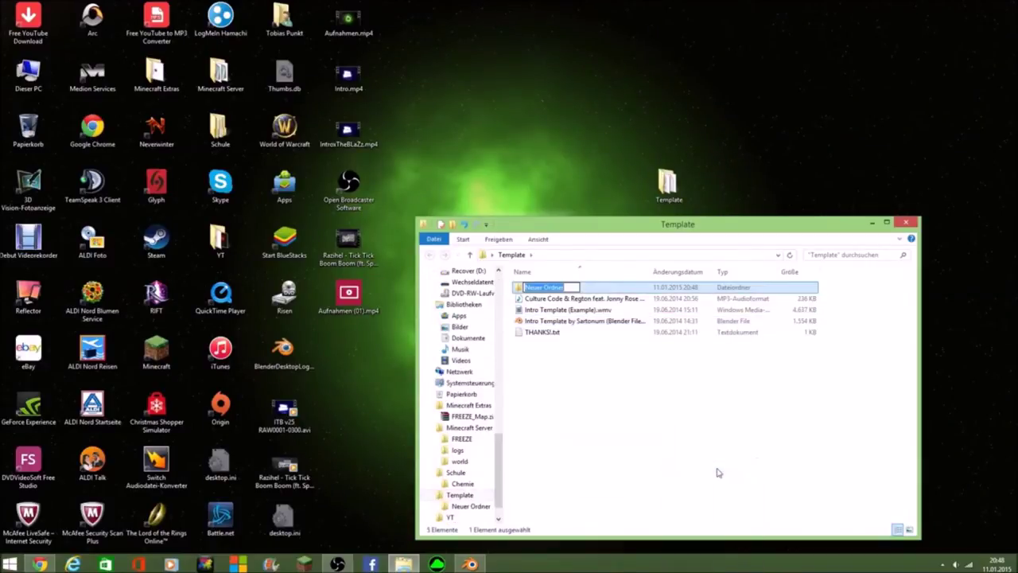
{"action": "type", "text": "Overlay"}
{"action": "key", "text": "Return"}
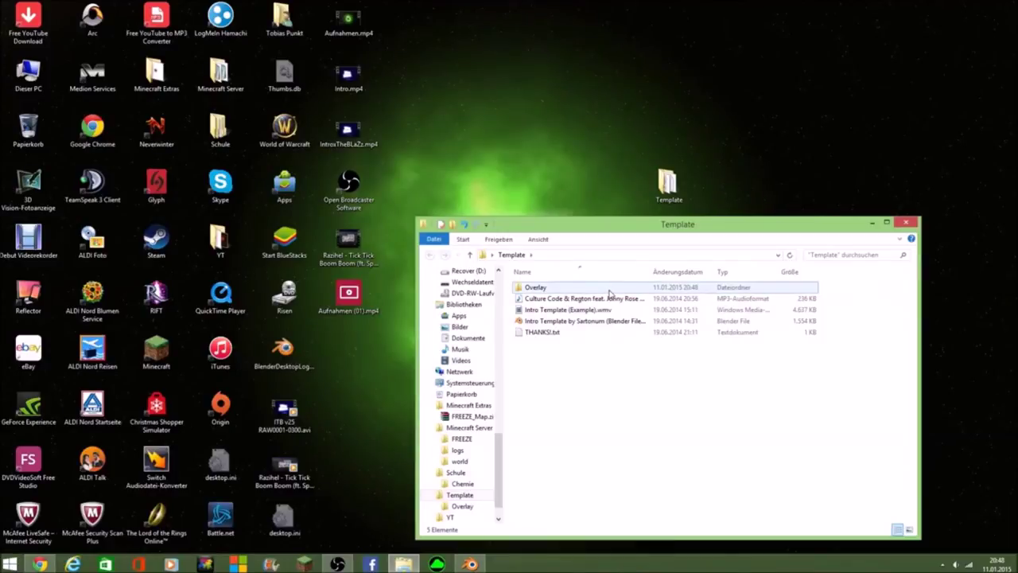
{"action": "double_click", "coordinate": [611, 292]}
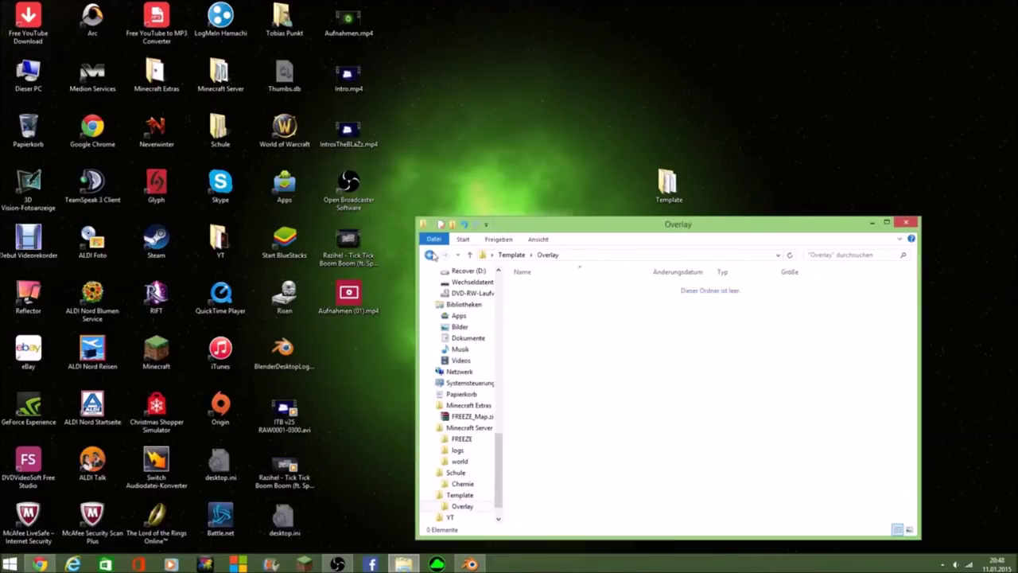
{"action": "left_click", "coordinate": [430, 255]}
{"action": "right_click", "coordinate": [526, 287]}
{"action": "left_click", "coordinate": [611, 489]}
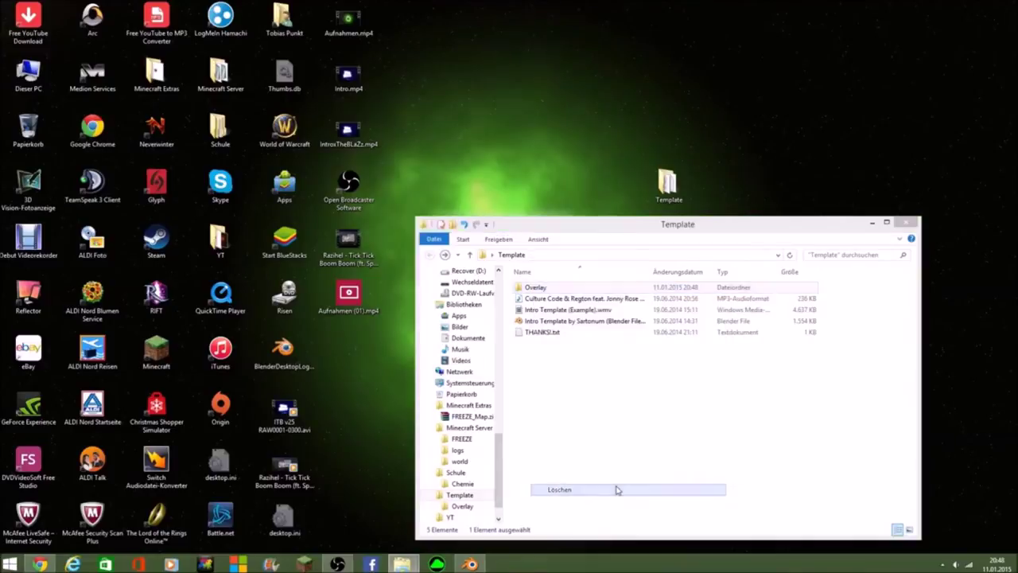
{"action": "left_click", "coordinate": [549, 325]}
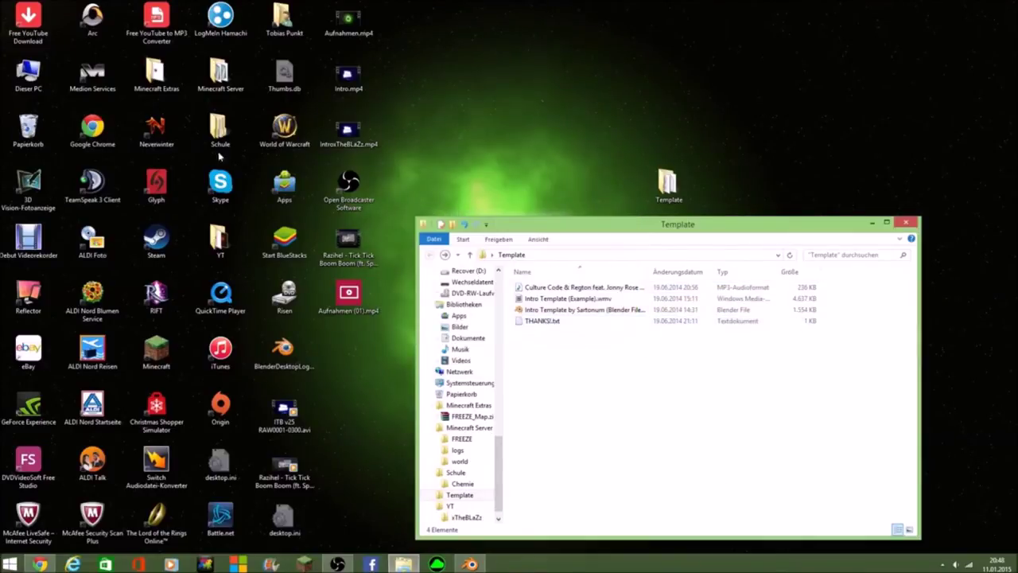
Empty the recycle bin with Papierkorb leeren and bring Blender back to the front.
{"action": "right_click", "coordinate": [39, 135]}
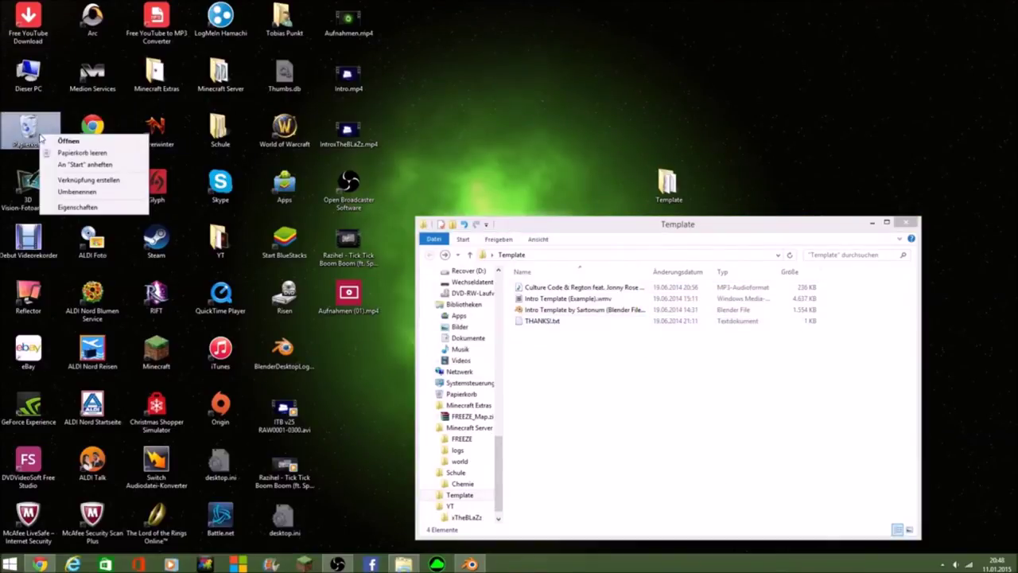
{"action": "left_click", "coordinate": [101, 159]}
{"action": "left_click", "coordinate": [539, 325]}
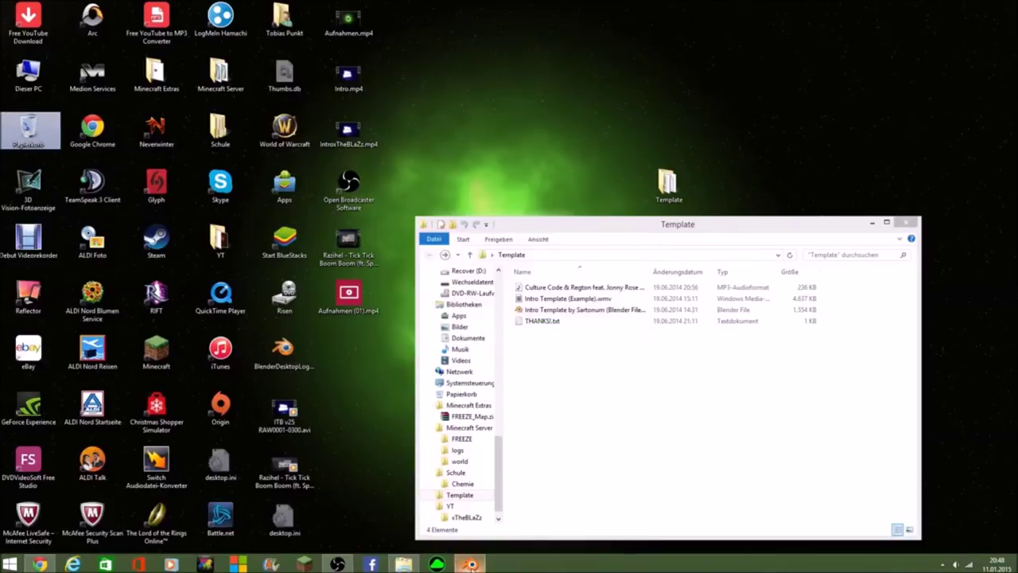
{"action": "left_click", "coordinate": [470, 564]}
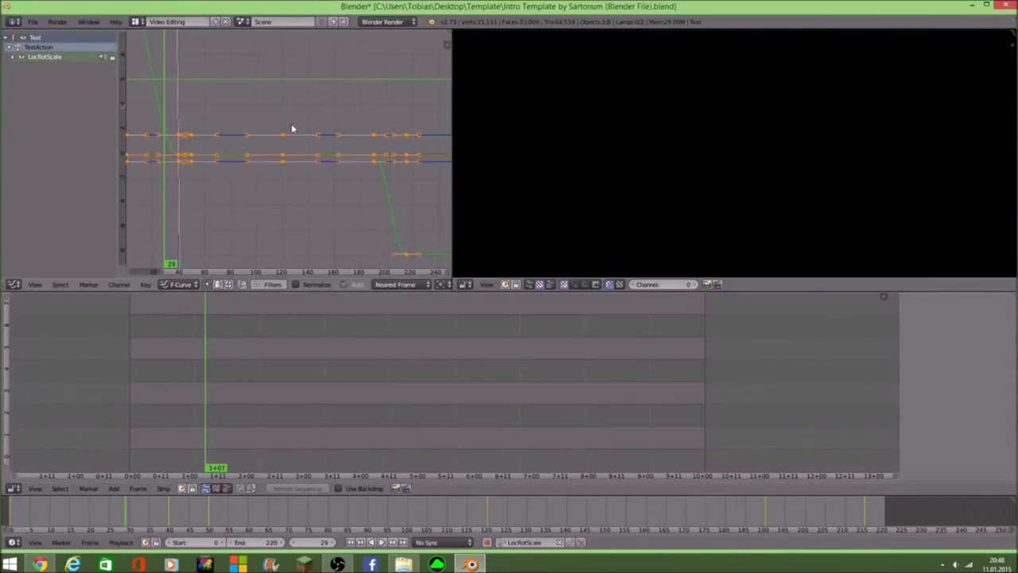
Switch to the Default layout and show the Dimensions settings: 1920 × 1080 at 100%, 22 fps.
{"action": "left_click", "coordinate": [141, 23]}
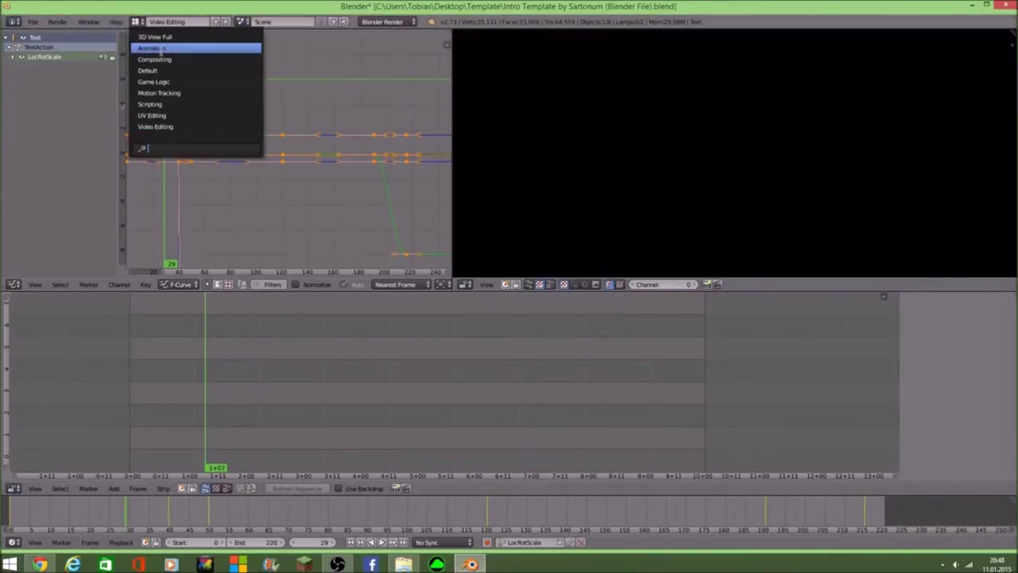
{"action": "left_click", "coordinate": [180, 71]}
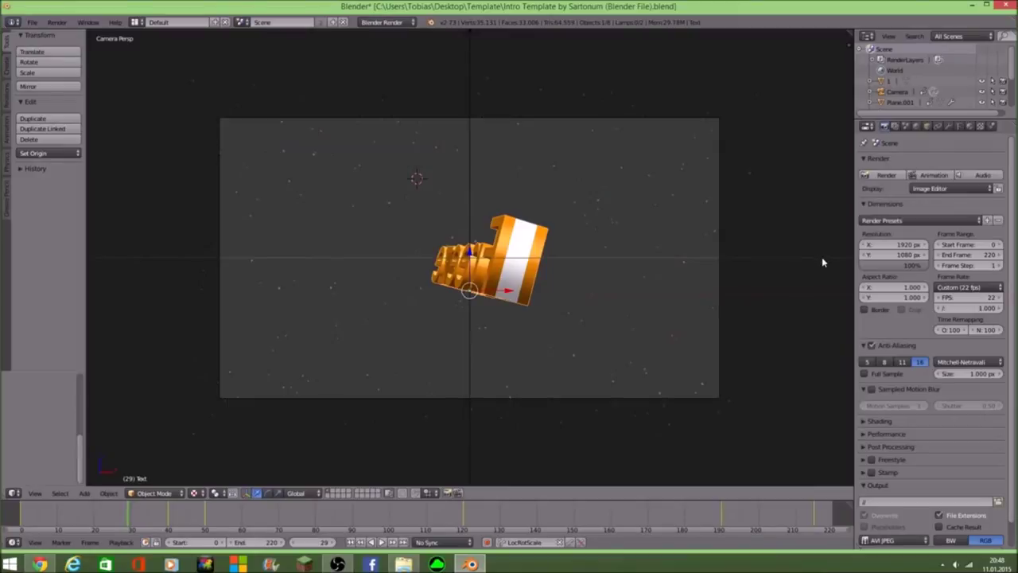
{"action": "scroll", "coordinate": [925, 263], "scroll_direction": "down", "scroll_amount": 1}
{"action": "scroll", "coordinate": [924, 262], "scroll_direction": "up", "scroll_amount": 1}
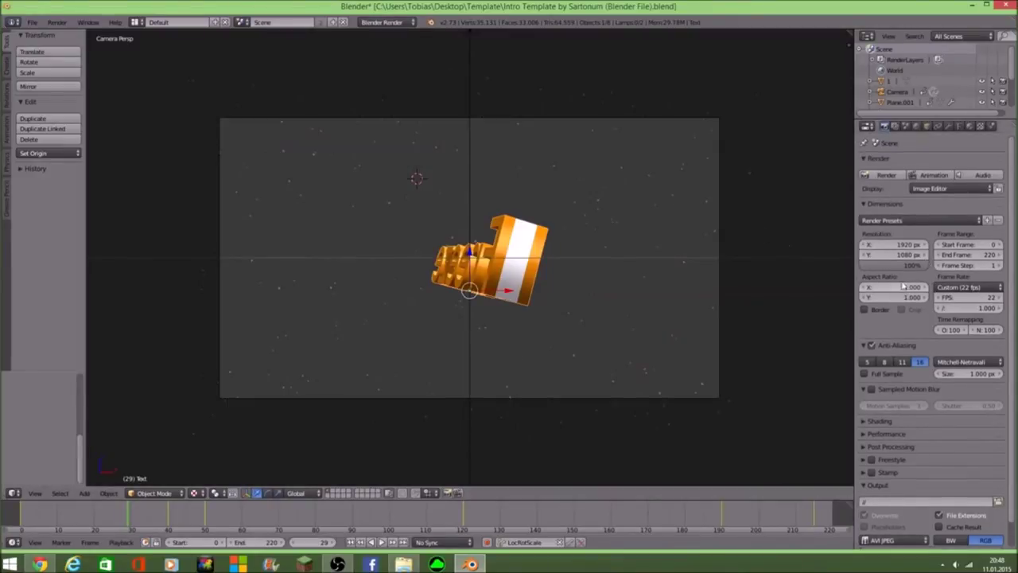
{"action": "scroll", "coordinate": [930, 244], "scroll_direction": "down", "scroll_amount": 1}
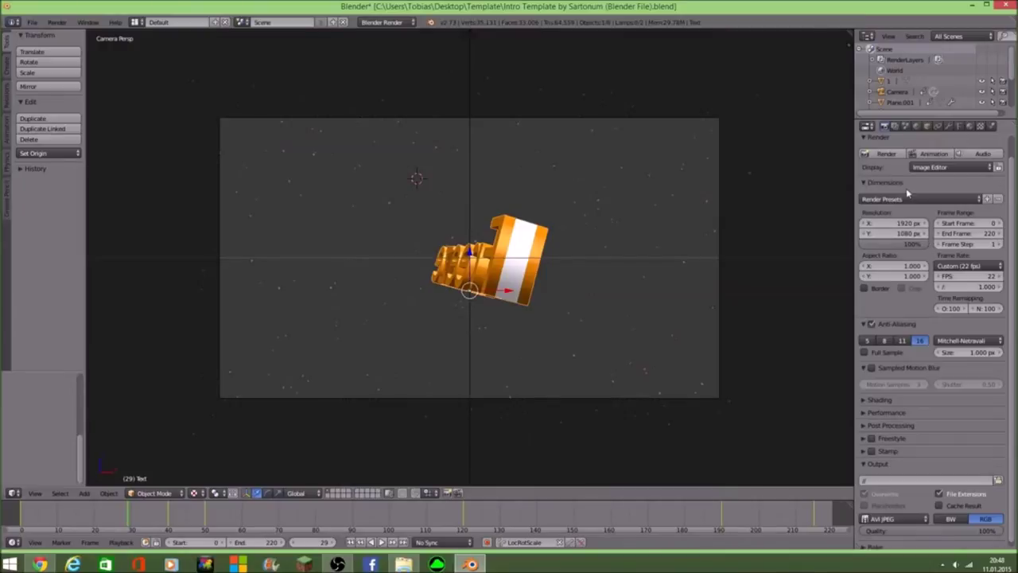
{"action": "scroll", "coordinate": [915, 203], "scroll_direction": "up", "scroll_amount": 1}
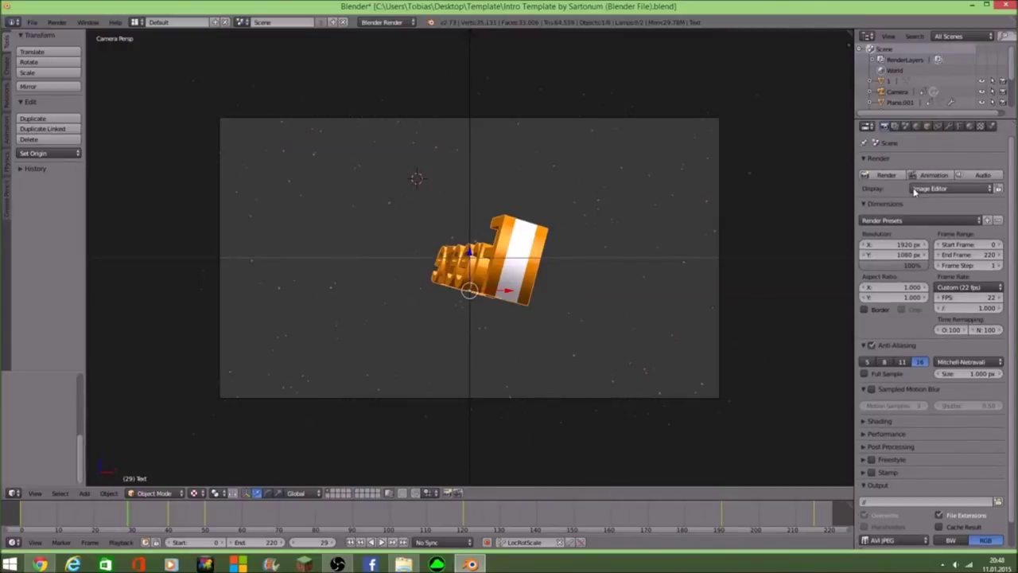
{"action": "left_click", "coordinate": [868, 126]}
{"action": "left_click", "coordinate": [870, 127]}
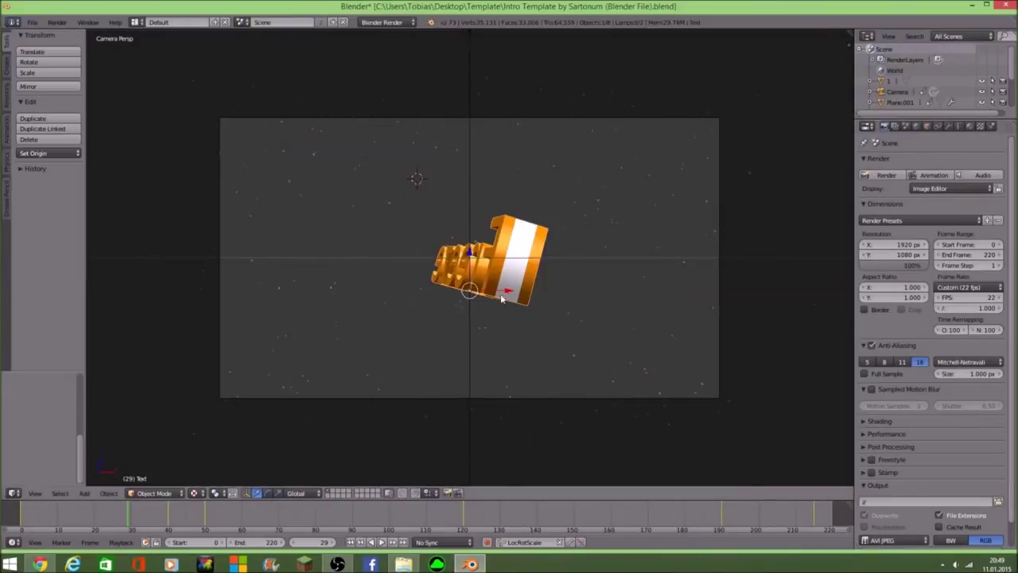
{"action": "scroll", "coordinate": [477, 318], "scroll_direction": "up", "scroll_amount": 1}
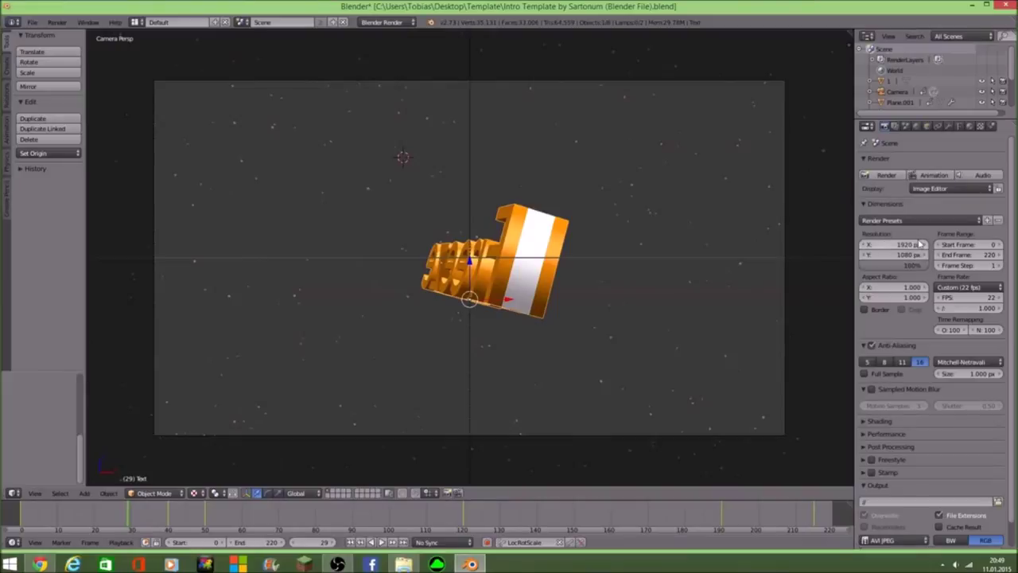
{"action": "left_click", "coordinate": [984, 293]}
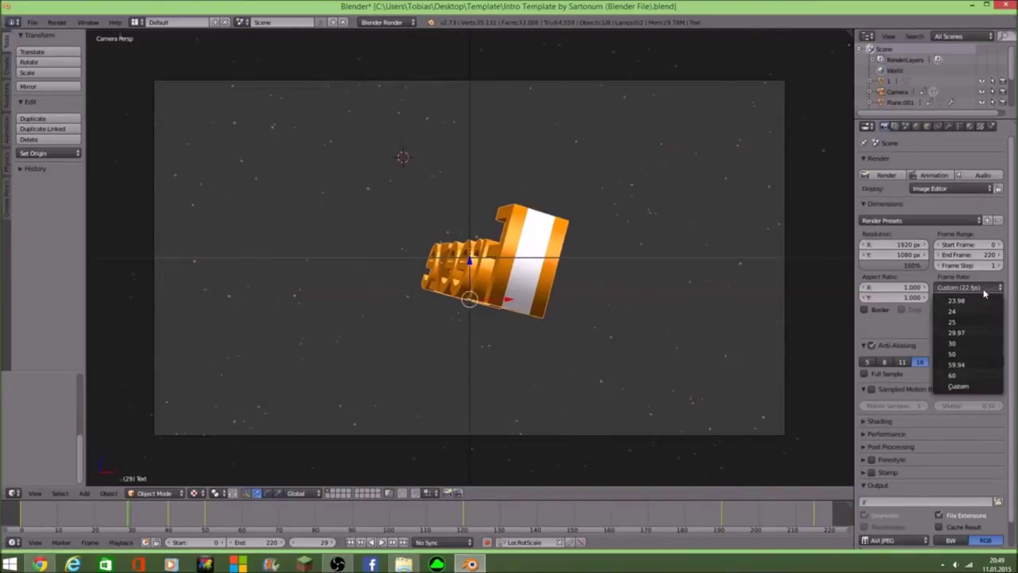
Change the frame rate to 30 fps and briefly play the Freeze animation.
{"action": "left_click", "coordinate": [968, 342]}
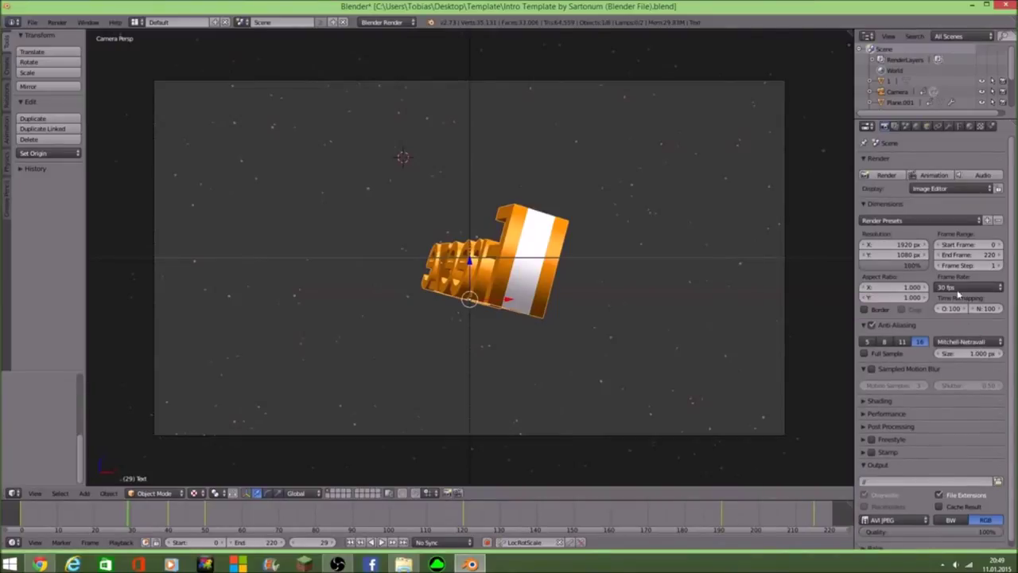
{"action": "left_click", "coordinate": [959, 286]}
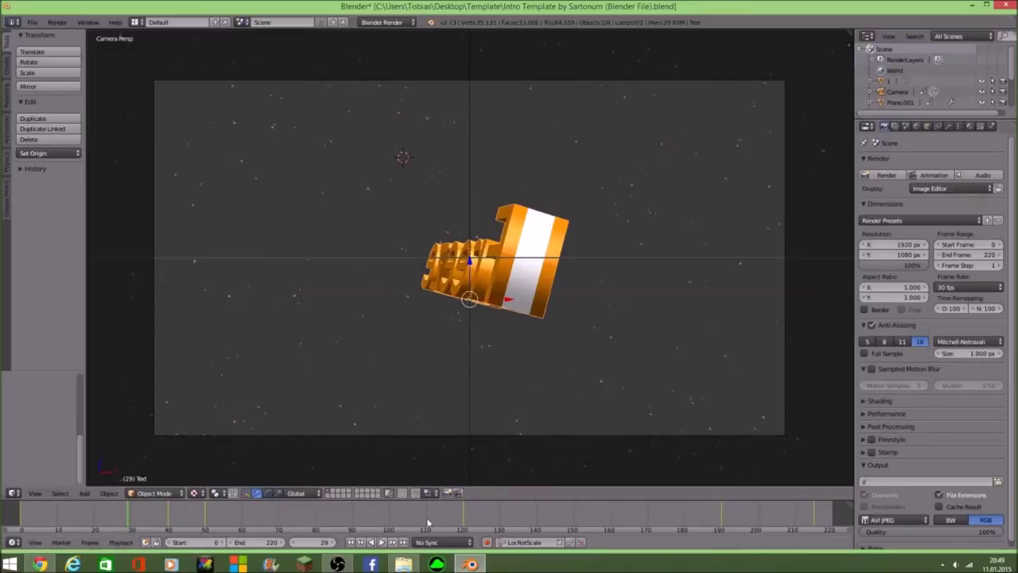
{"action": "left_click", "coordinate": [382, 541]}
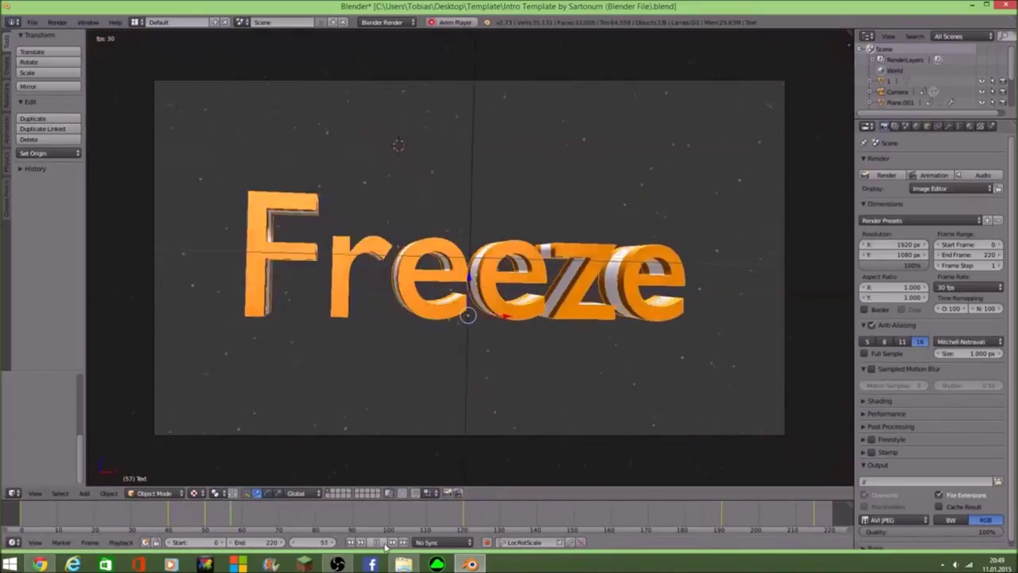
{"action": "left_click", "coordinate": [382, 542]}
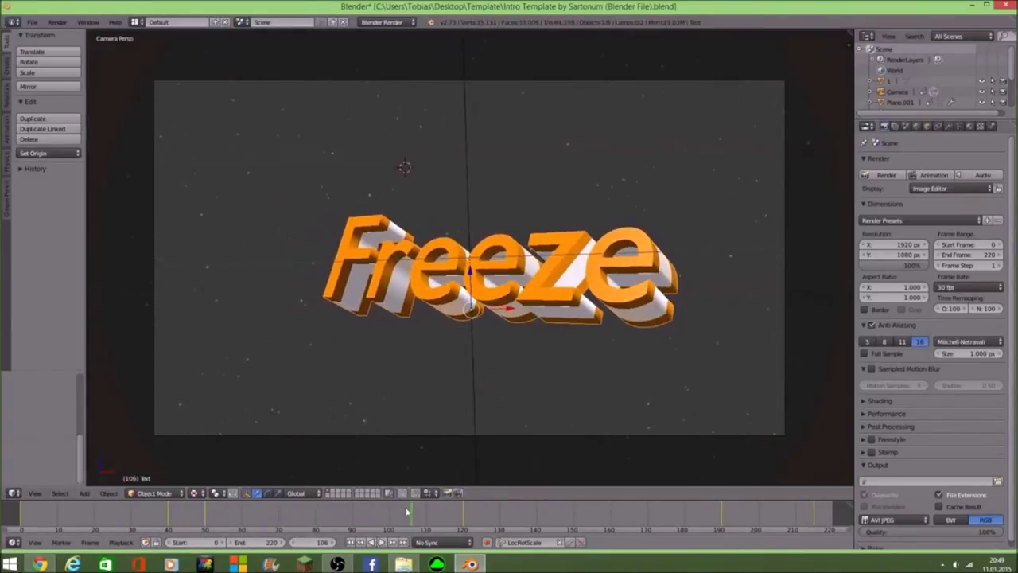
Review the render Dimensions settings, confirming the frame rate stays at 30 fps.
{"action": "scroll", "coordinate": [591, 357], "scroll_direction": "down", "scroll_amount": 3}
{"action": "scroll", "coordinate": [765, 302], "scroll_direction": "down", "scroll_amount": 5}
{"action": "scroll", "coordinate": [770, 291], "scroll_direction": "up", "scroll_amount": 5}
{"action": "scroll", "coordinate": [747, 311], "scroll_direction": "up", "scroll_amount": 3}
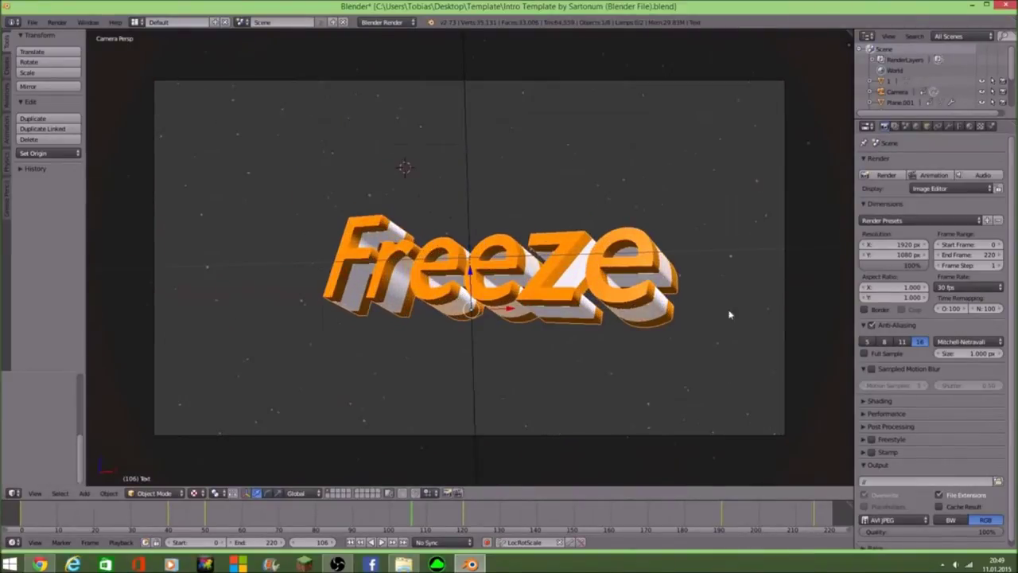
{"action": "scroll", "coordinate": [671, 267], "scroll_direction": "up", "scroll_amount": 1}
{"action": "scroll", "coordinate": [666, 268], "scroll_direction": "down", "scroll_amount": 2}
{"action": "scroll", "coordinate": [683, 268], "scroll_direction": "up", "scroll_amount": 1}
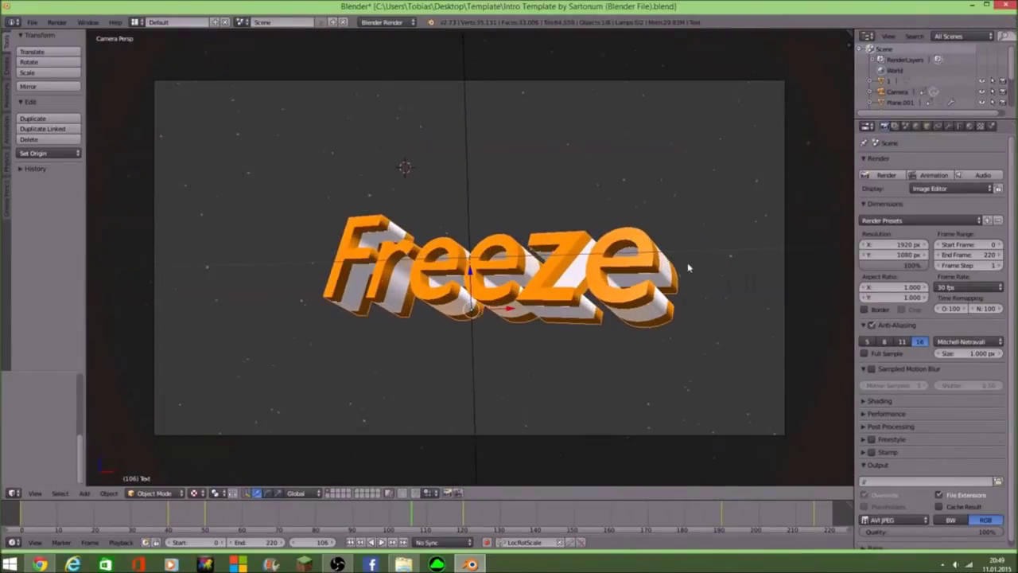
{"action": "left_click", "coordinate": [962, 287]}
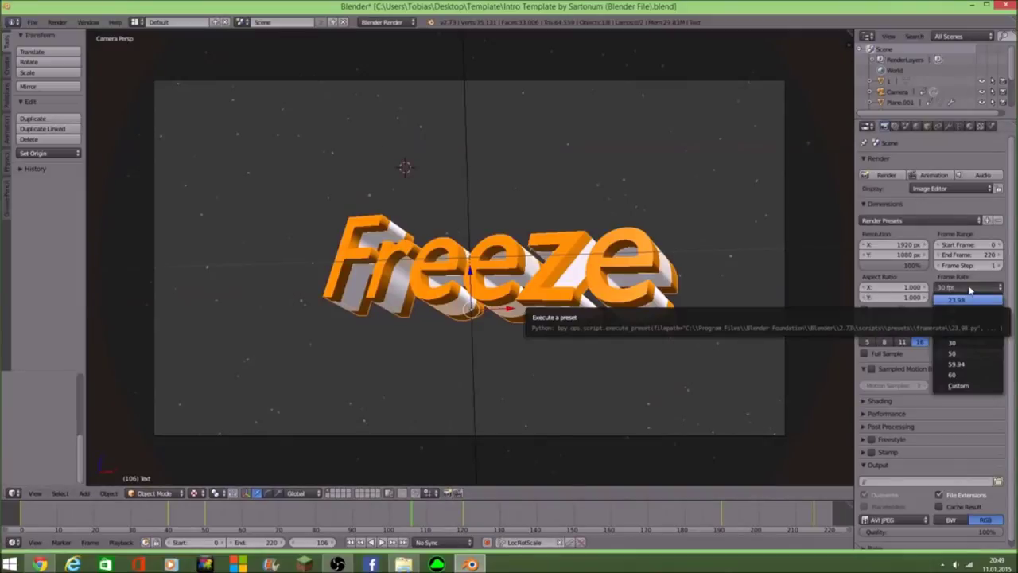
{"action": "left_click", "coordinate": [953, 342]}
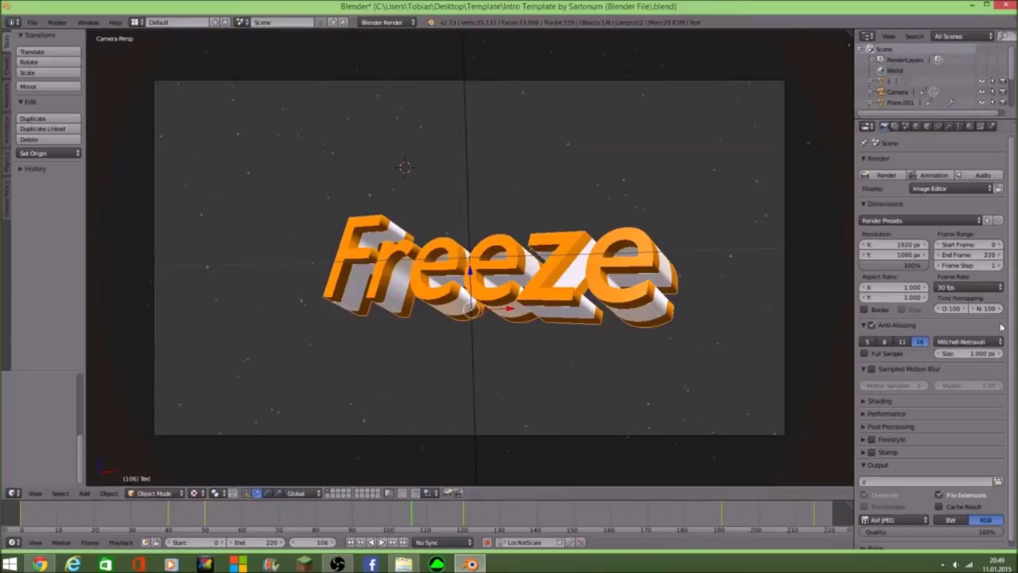
{"action": "scroll", "coordinate": [941, 425], "scroll_direction": "down", "scroll_amount": 1}
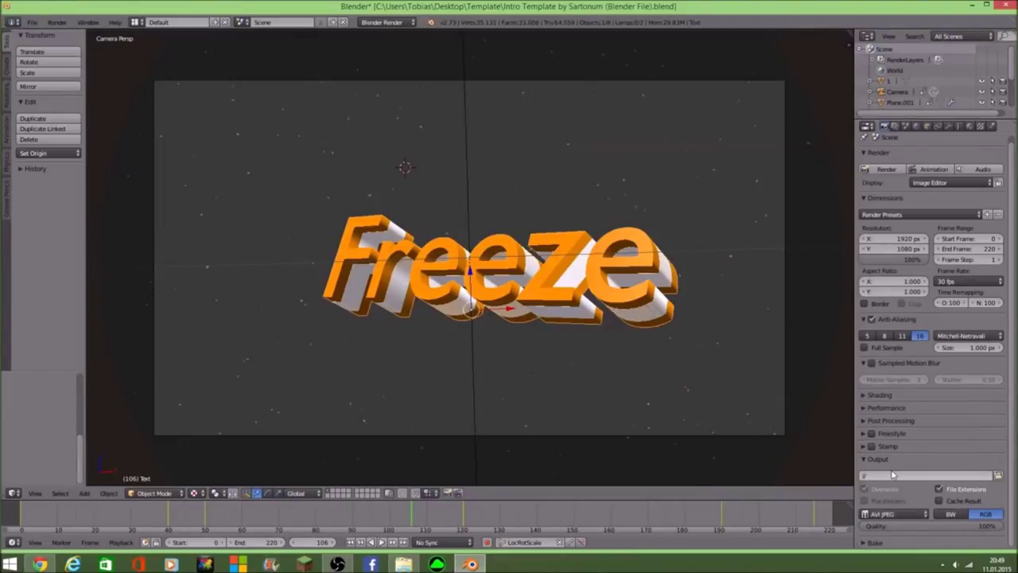
Set the render output folder to the Desktop.
{"action": "left_click", "coordinate": [998, 477]}
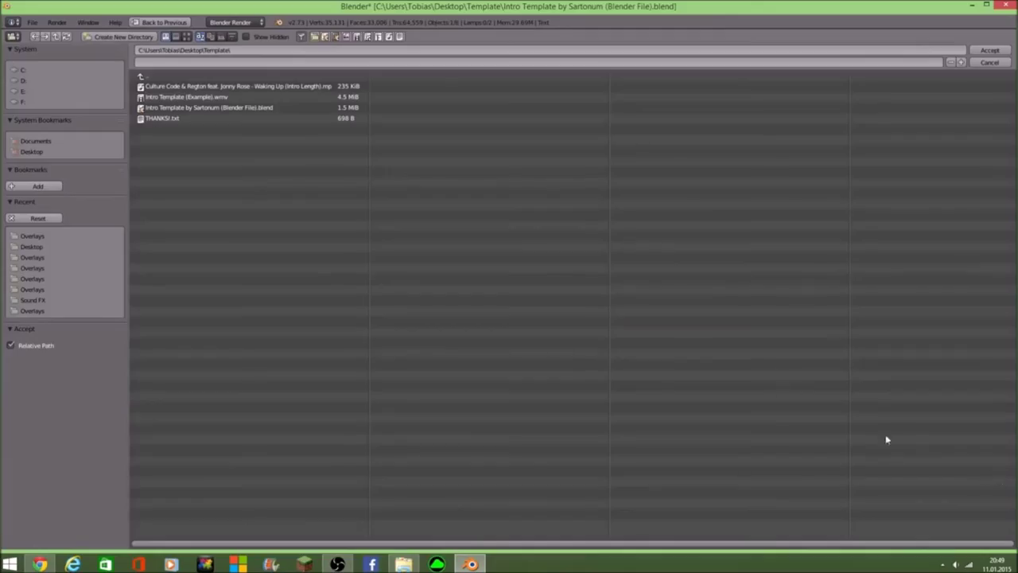
{"action": "left_click", "coordinate": [36, 153]}
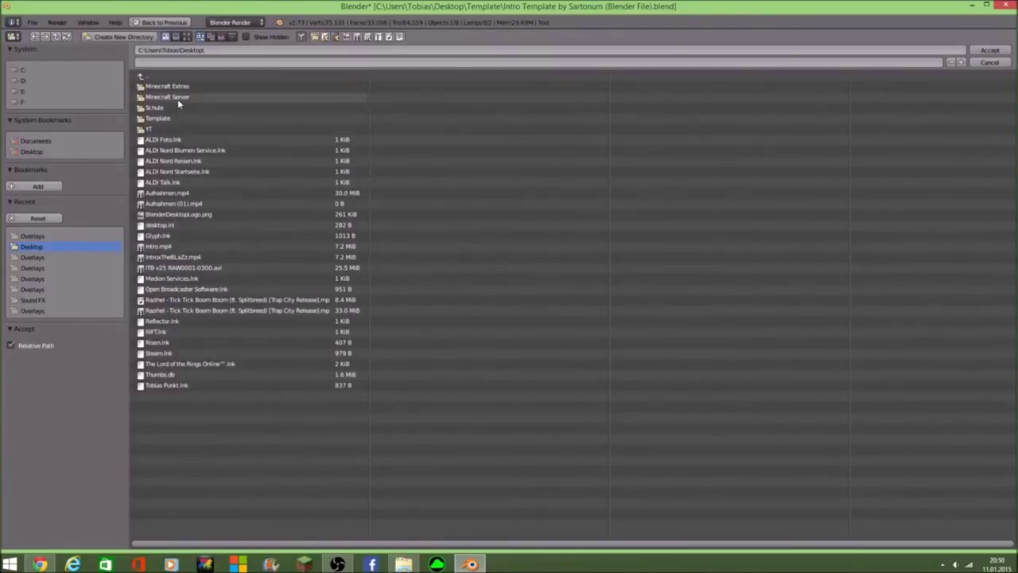
{"action": "left_click", "coordinate": [999, 51]}
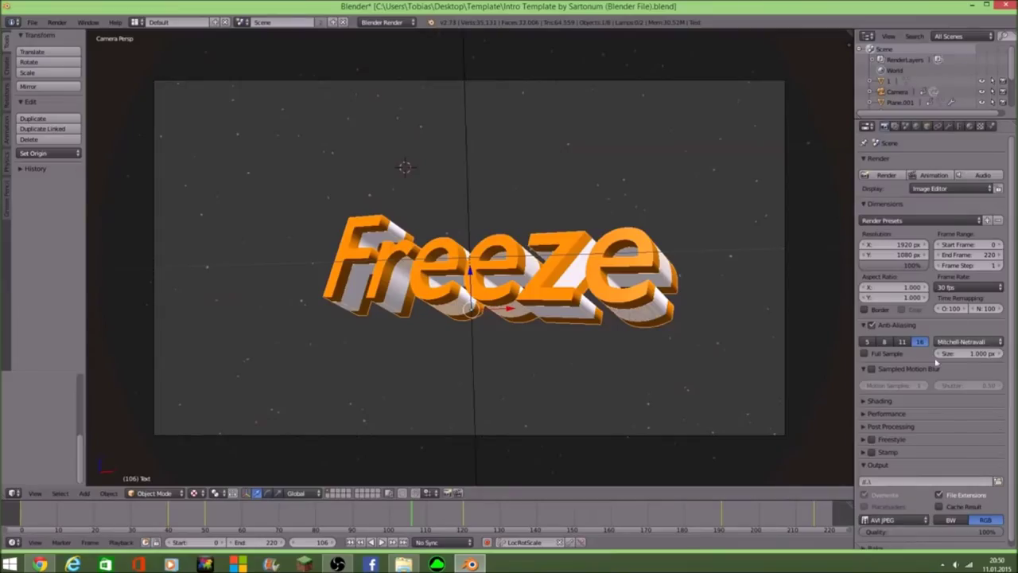
{"action": "left_click", "coordinate": [998, 481]}
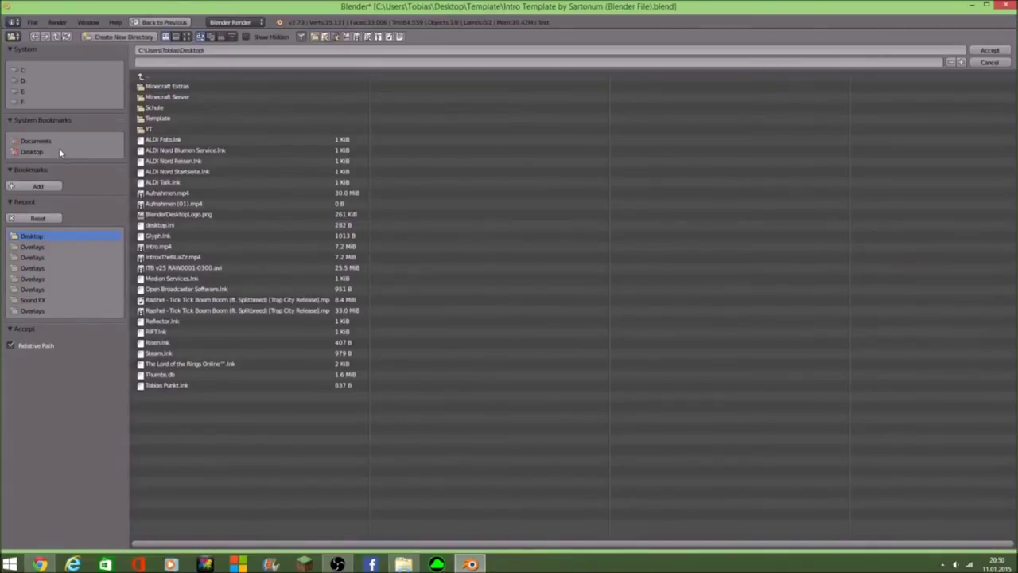
{"action": "left_click", "coordinate": [989, 51]}
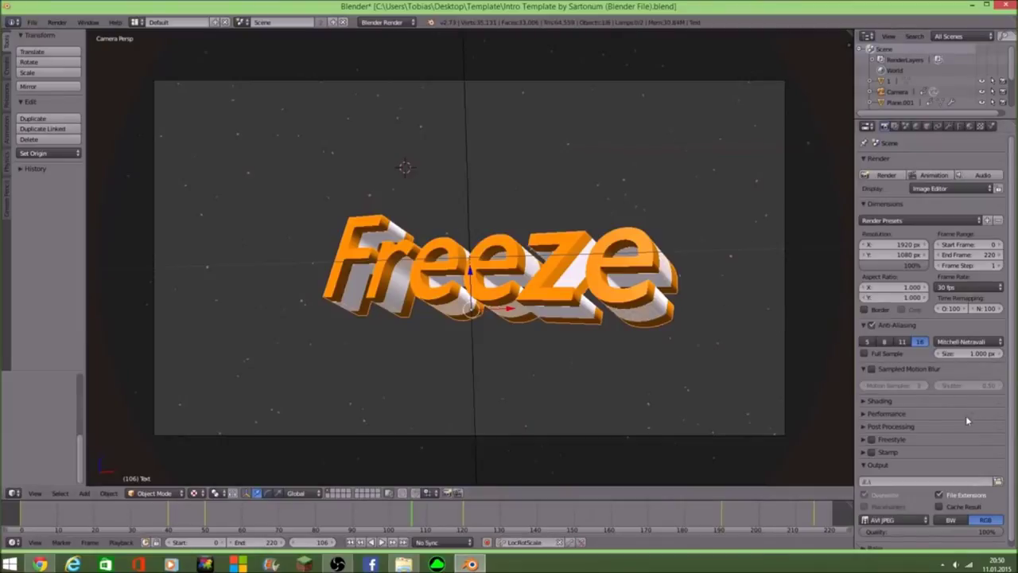
{"action": "scroll", "coordinate": [930, 424], "scroll_direction": "down", "scroll_amount": 1}
{"action": "left_click", "coordinate": [902, 516]}
{"action": "left_click", "coordinate": [902, 516]}
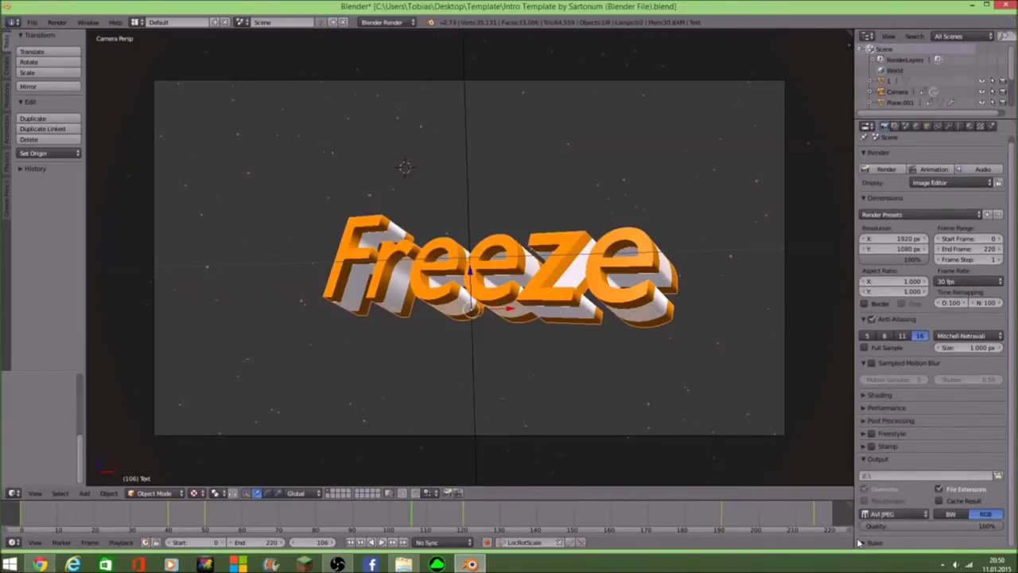
{"action": "left_click", "coordinate": [888, 513]}
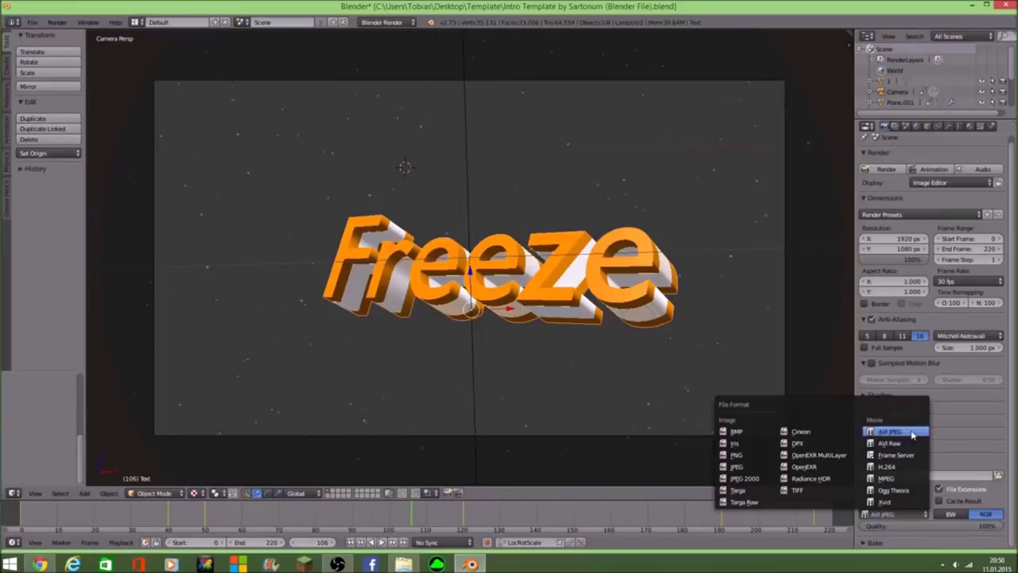
{"action": "left_click", "coordinate": [912, 433]}
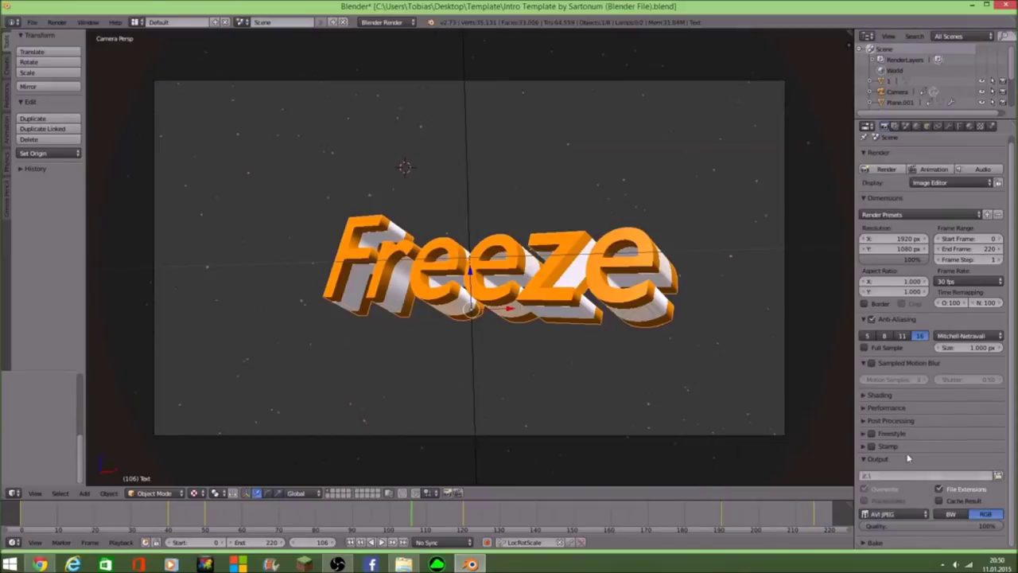
{"action": "left_click", "coordinate": [892, 515]}
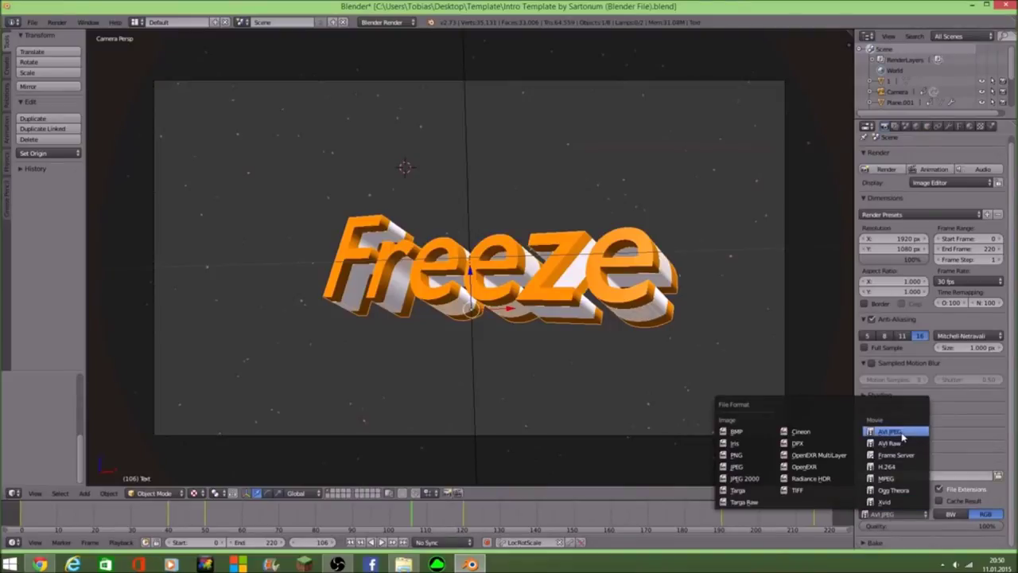
{"action": "left_click", "coordinate": [902, 434]}
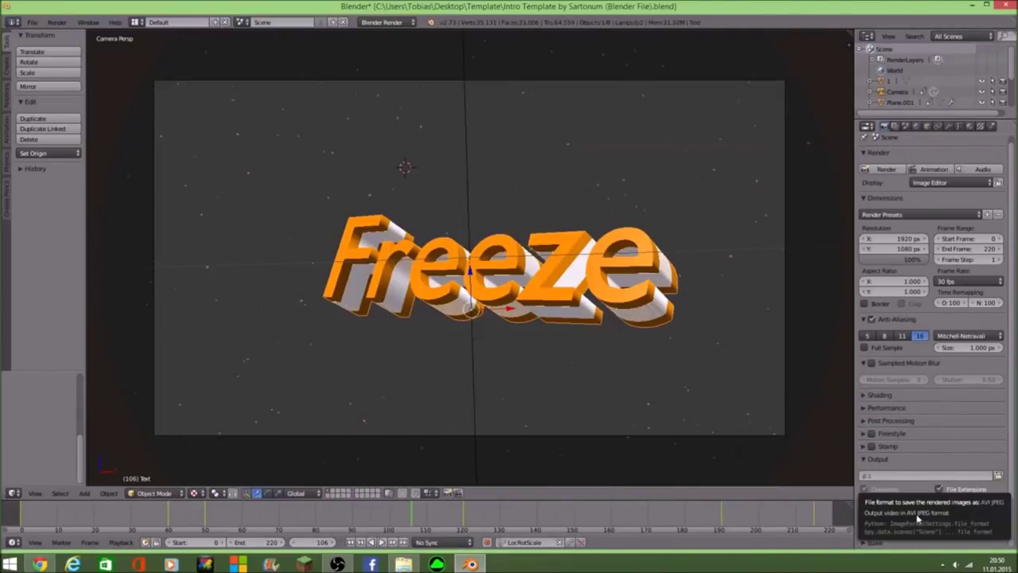
{"action": "scroll", "coordinate": [923, 512], "scroll_direction": "up", "scroll_amount": 2}
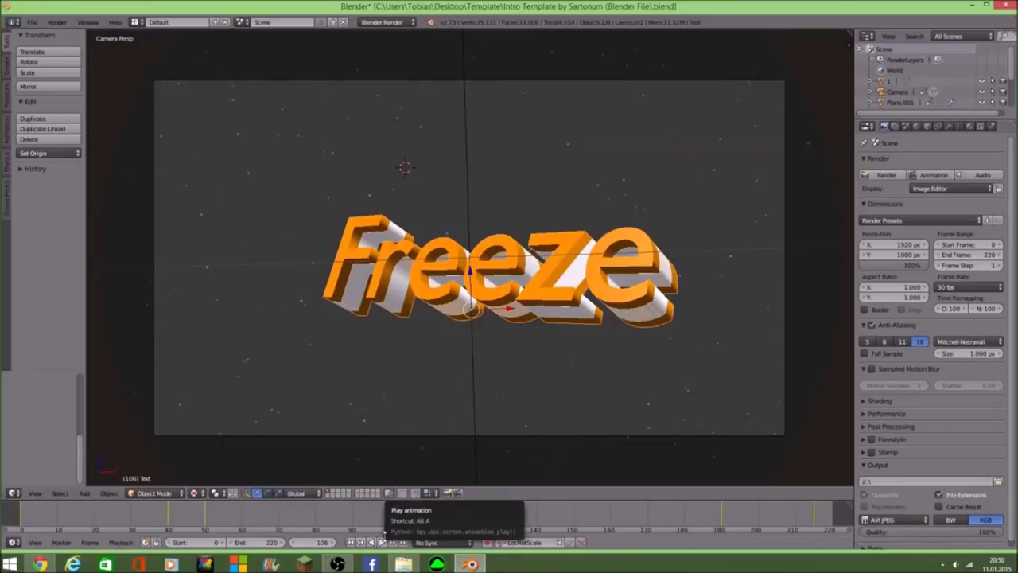
Preview the Freeze intro playback, stopping at frame 16.
{"action": "left_click", "coordinate": [380, 543]}
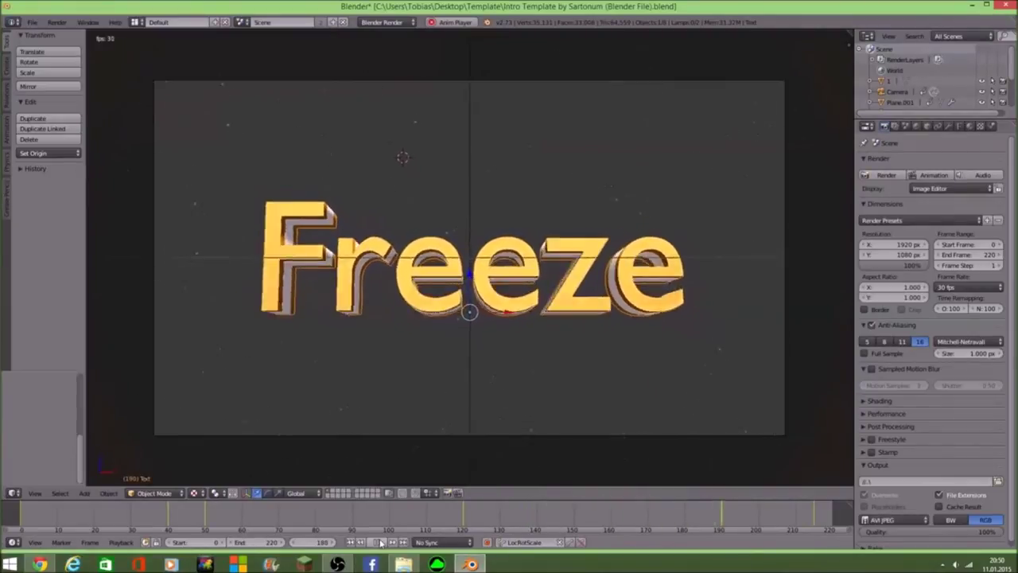
{"action": "left_click", "coordinate": [380, 541]}
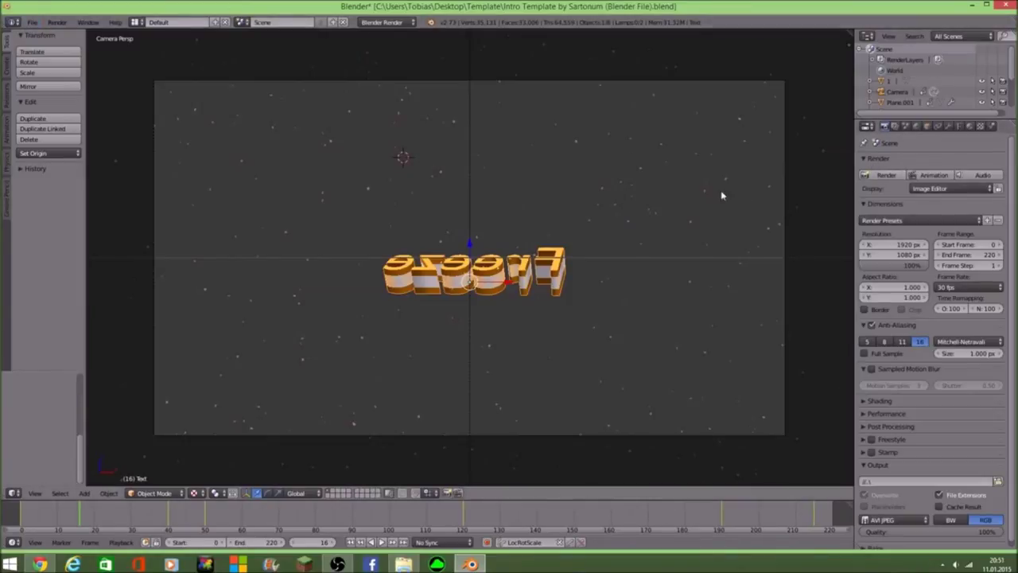
{"action": "left_click", "coordinate": [64, 24]}
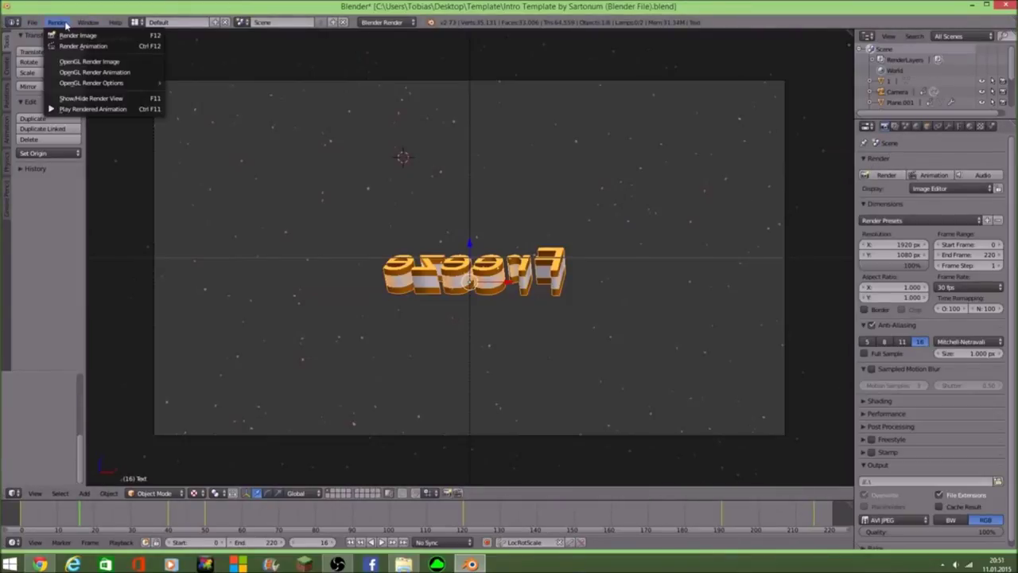
Render the full 0–220 frame animation to AVI, then minimise Blender.
{"action": "left_click", "coordinate": [934, 175]}
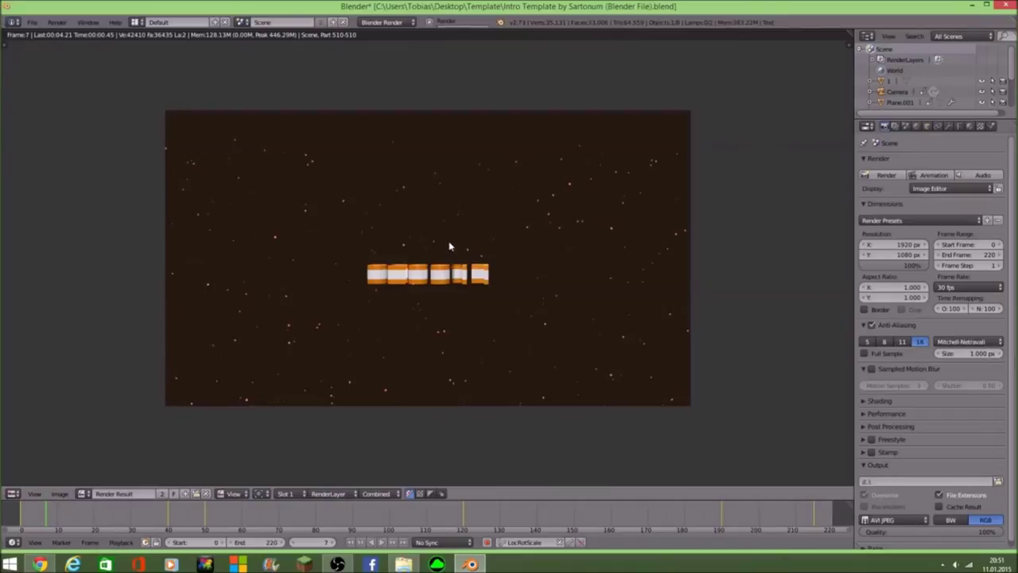
{"action": "left_click", "coordinate": [979, 5]}
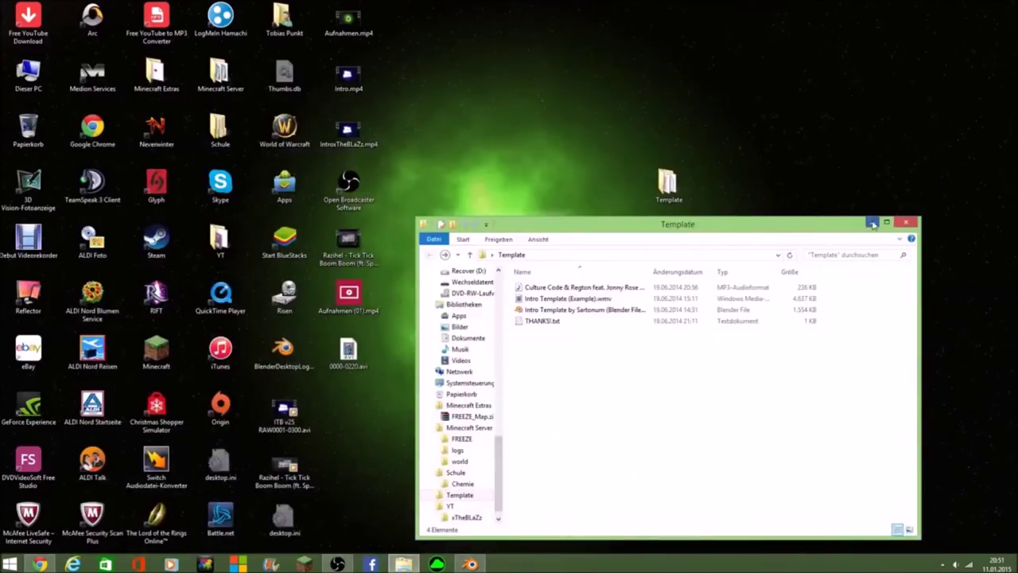
Try opening 0000-0220.avi, dismiss the file-in-use error, and close the player.
{"action": "left_click", "coordinate": [872, 224]}
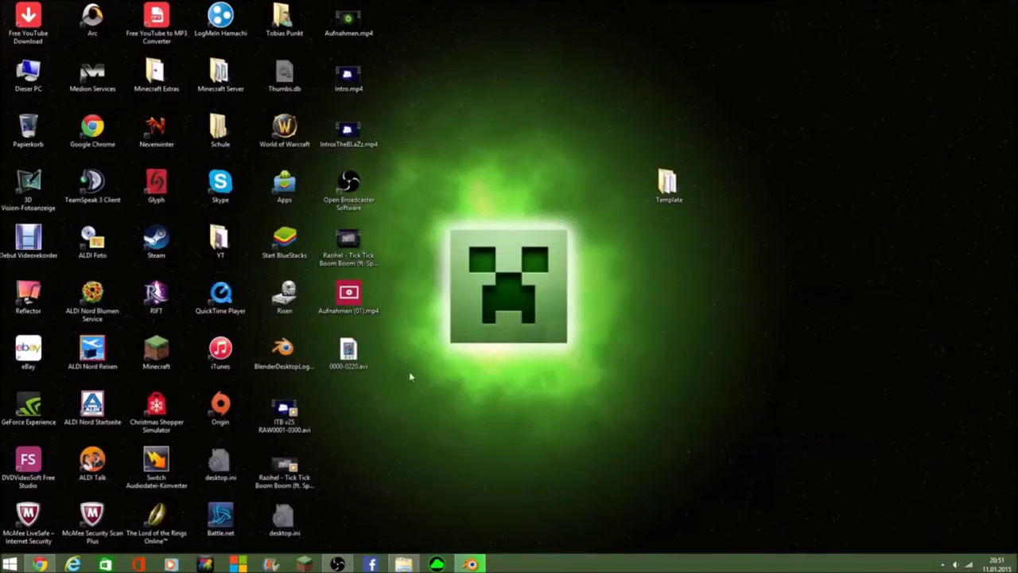
{"action": "double_click", "coordinate": [364, 364]}
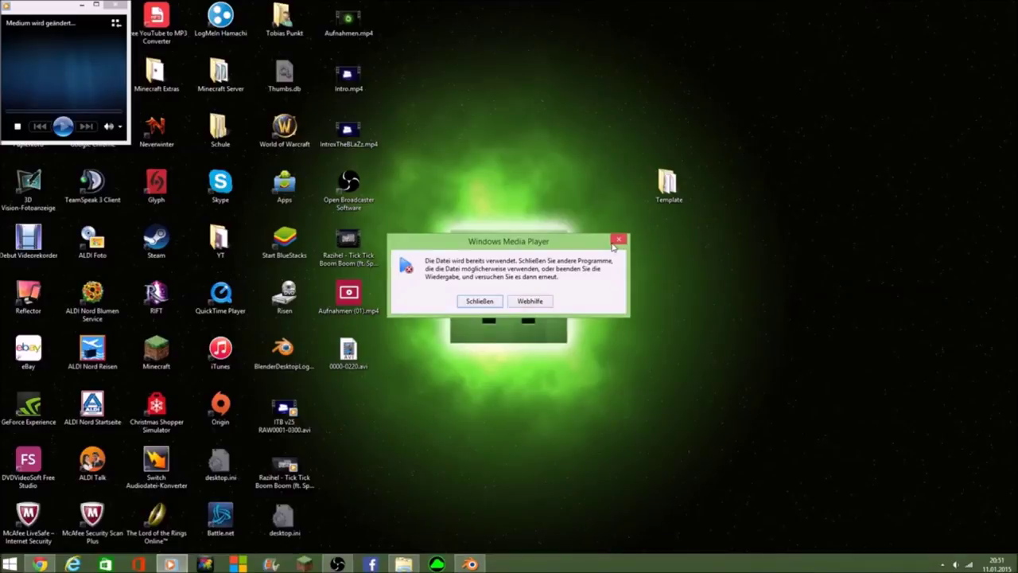
{"action": "left_click", "coordinate": [617, 240]}
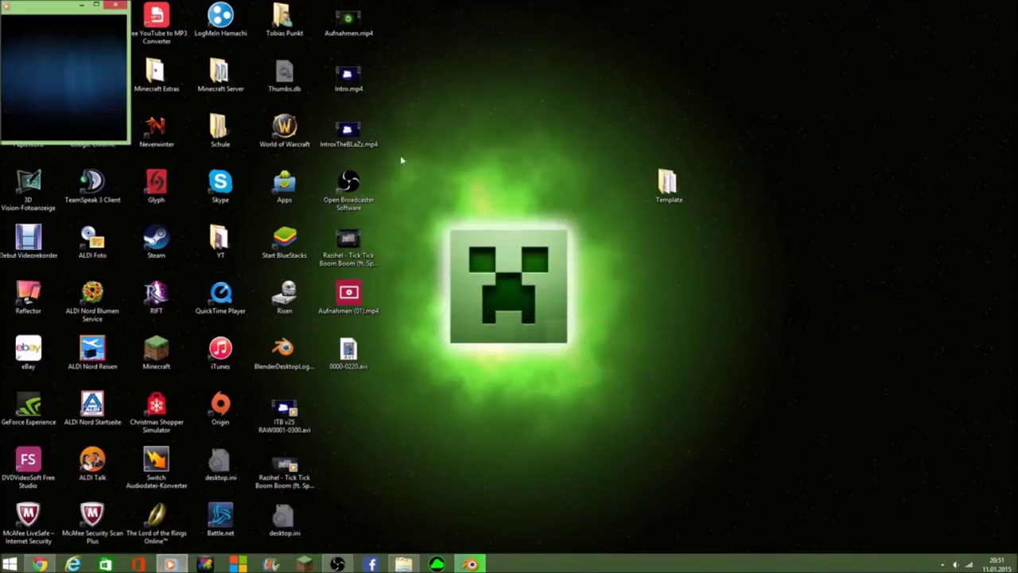
{"action": "left_click", "coordinate": [115, 4]}
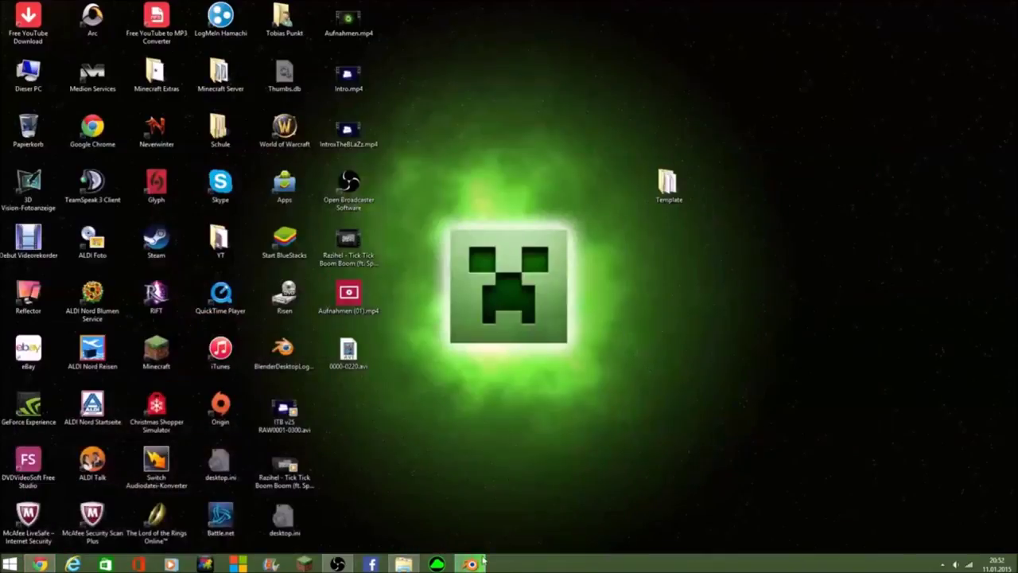
Tidy the 0000-0220.avi desktop icon and bring the Blender render back.
{"action": "left_click", "coordinate": [476, 565]}
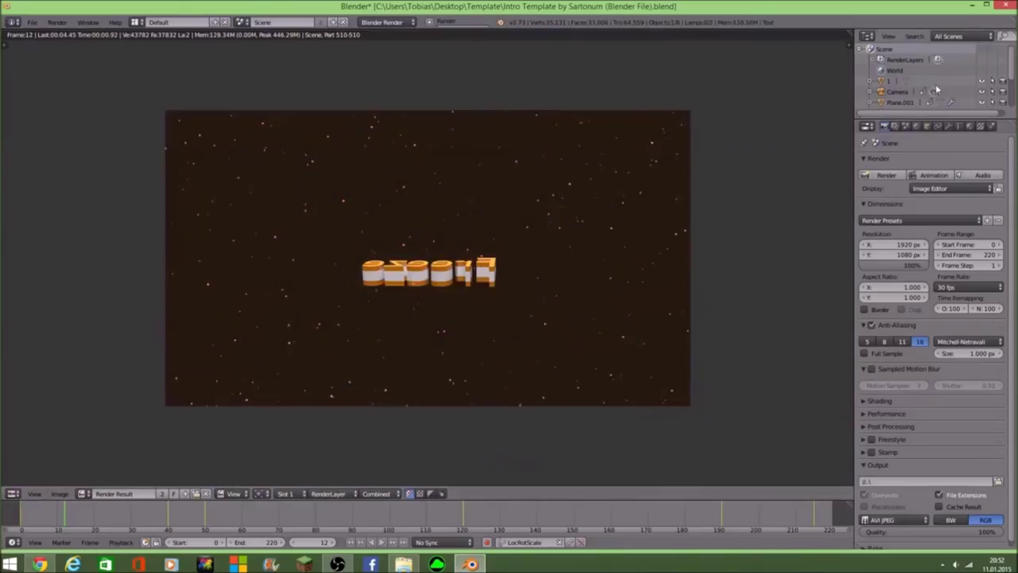
{"action": "left_click", "coordinate": [971, 5]}
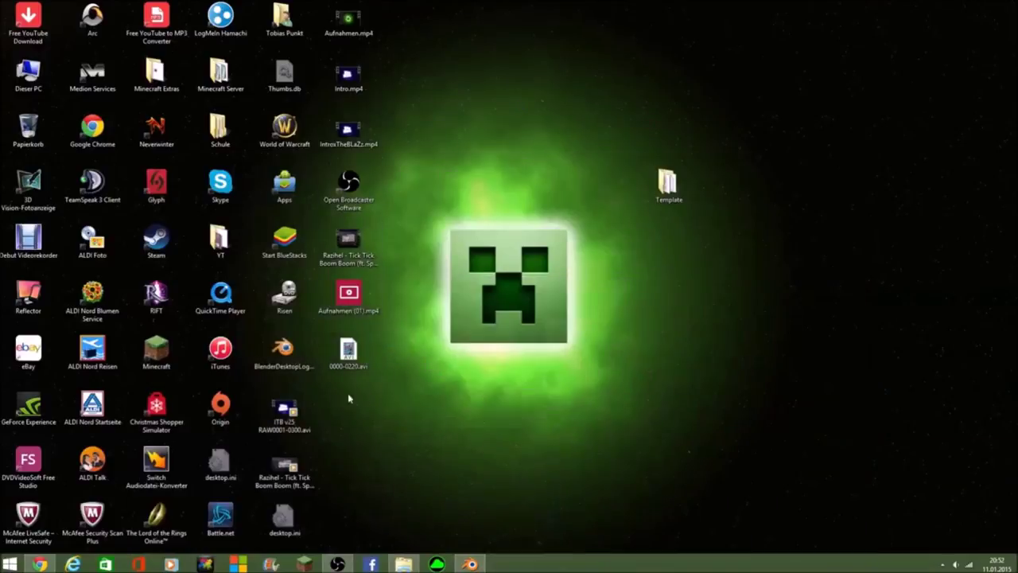
{"action": "mouse_move", "coordinate": [358, 354]}
{"action": "left_mouse_down"}
{"action": "mouse_move", "coordinate": [425, 358]}
{"action": "mouse_move", "coordinate": [316, 357]}
{"action": "mouse_move", "coordinate": [344, 354]}
{"action": "left_mouse_up"}
{"action": "left_click", "coordinate": [495, 338]}
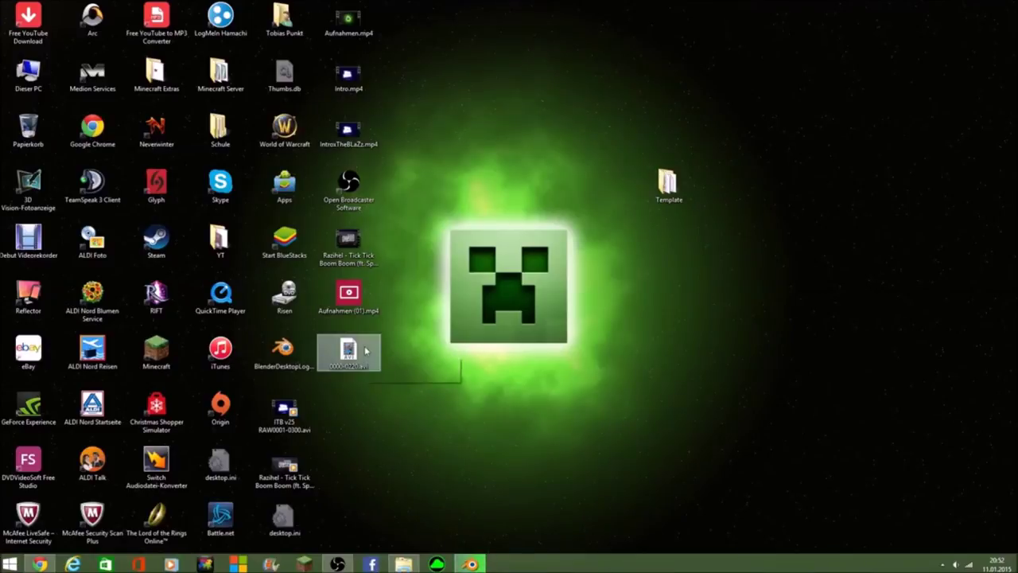
{"action": "left_click", "coordinate": [471, 564]}
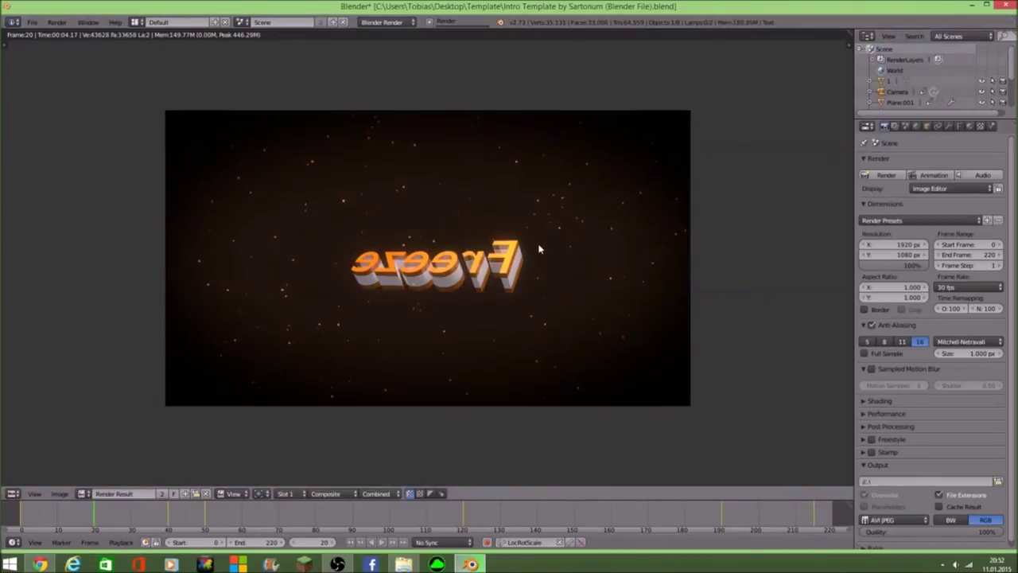
Open the Template folder and preview the Culture Code & Regton MP3.
{"action": "left_click", "coordinate": [972, 6]}
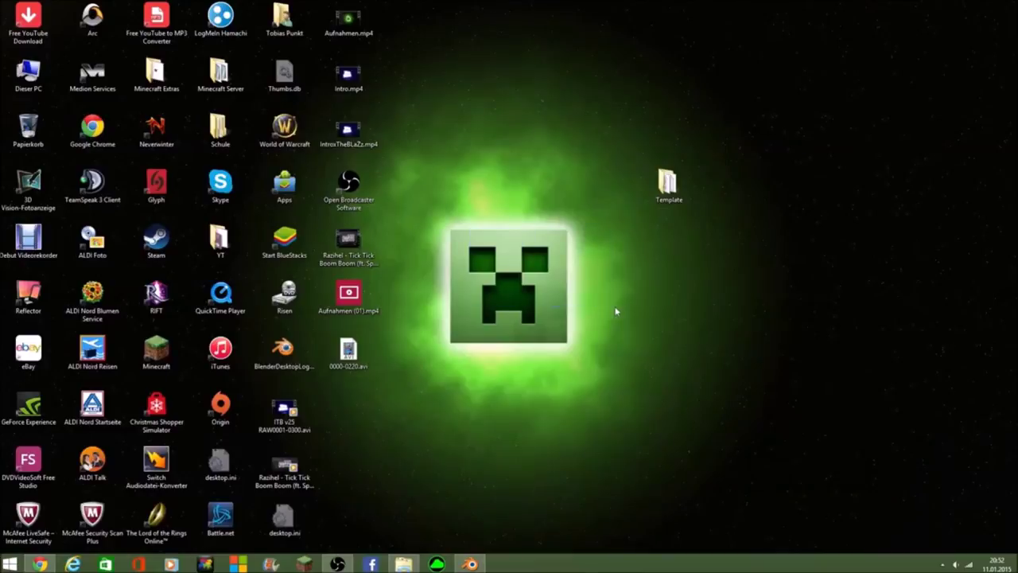
{"action": "double_click", "coordinate": [664, 179]}
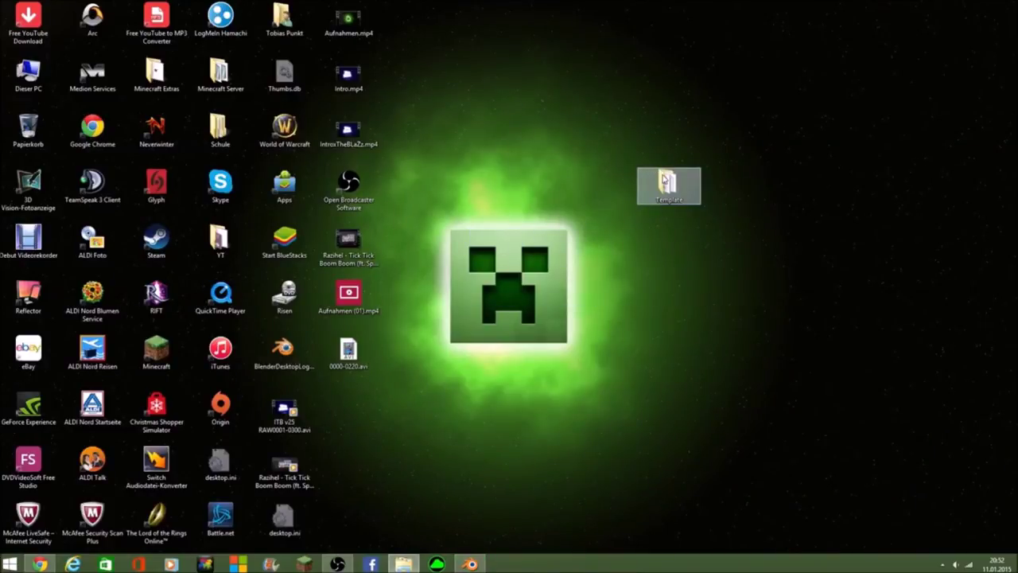
{"action": "left_click", "coordinate": [591, 290]}
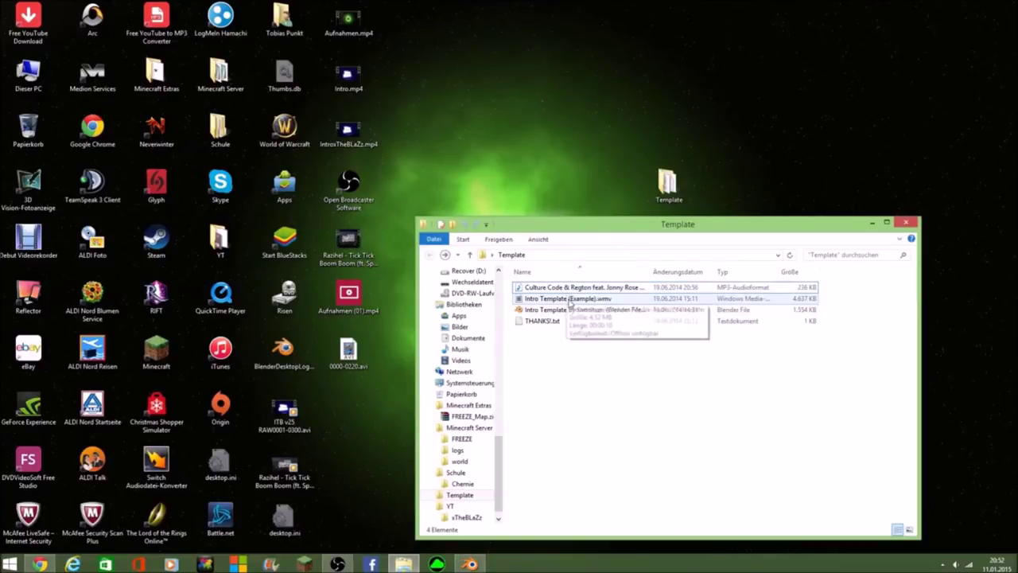
{"action": "left_click", "coordinate": [563, 299]}
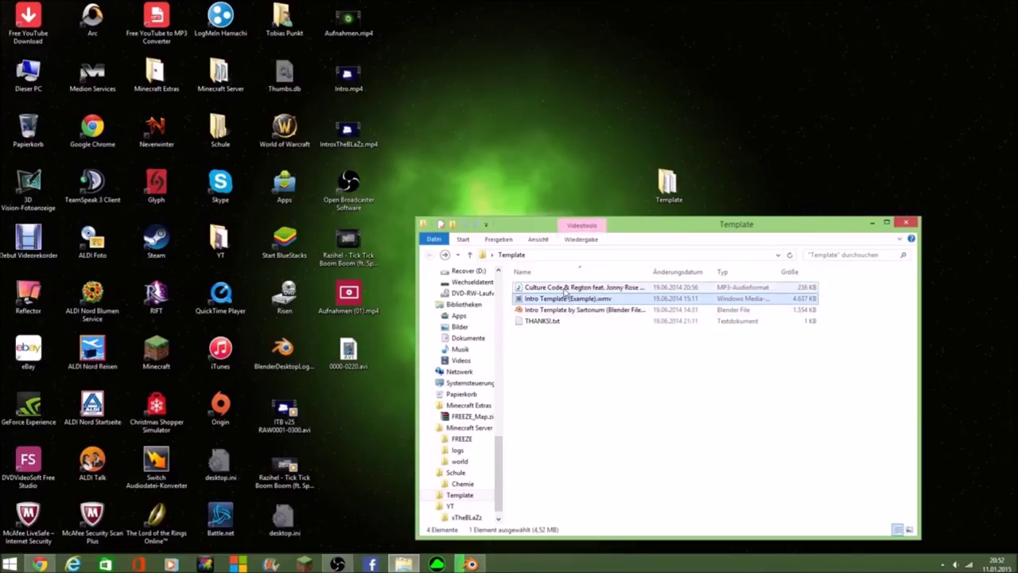
{"action": "left_click", "coordinate": [564, 289]}
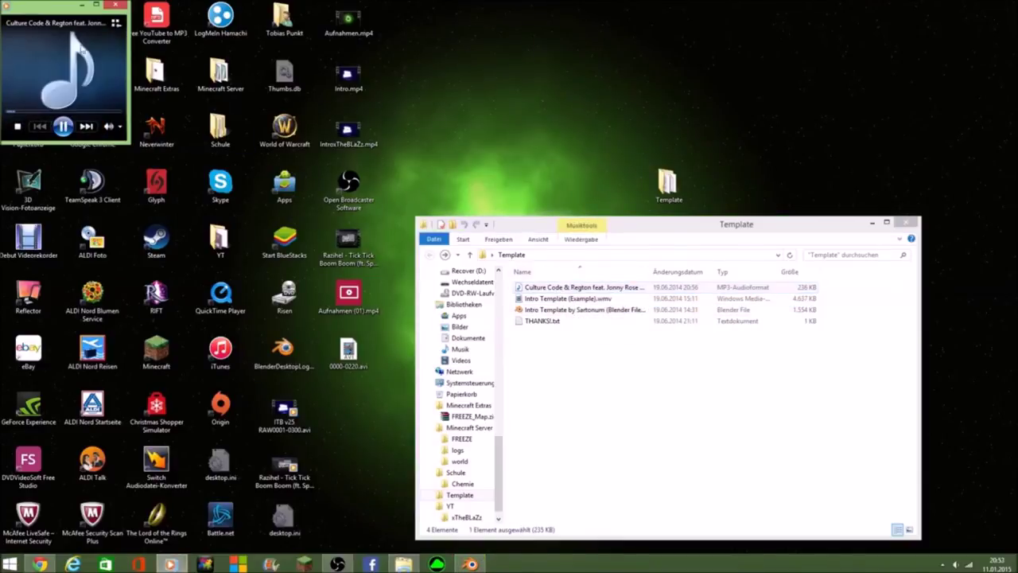
{"action": "left_click", "coordinate": [116, 5]}
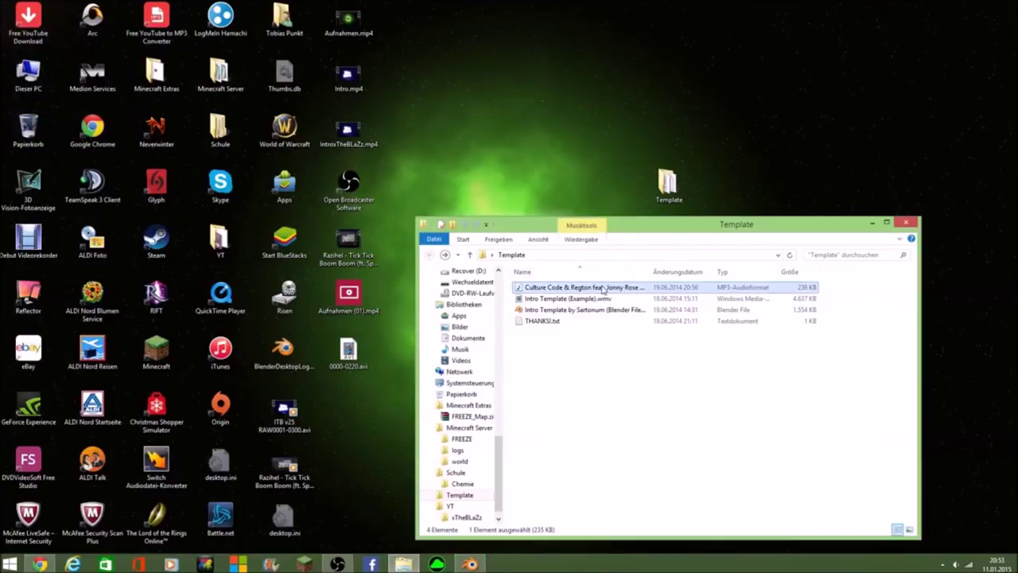
Move the MP3 onto the desktop and close the Template folder.
{"action": "left_click_drag", "start_coordinate": [603, 290], "coordinate": [605, 142]}
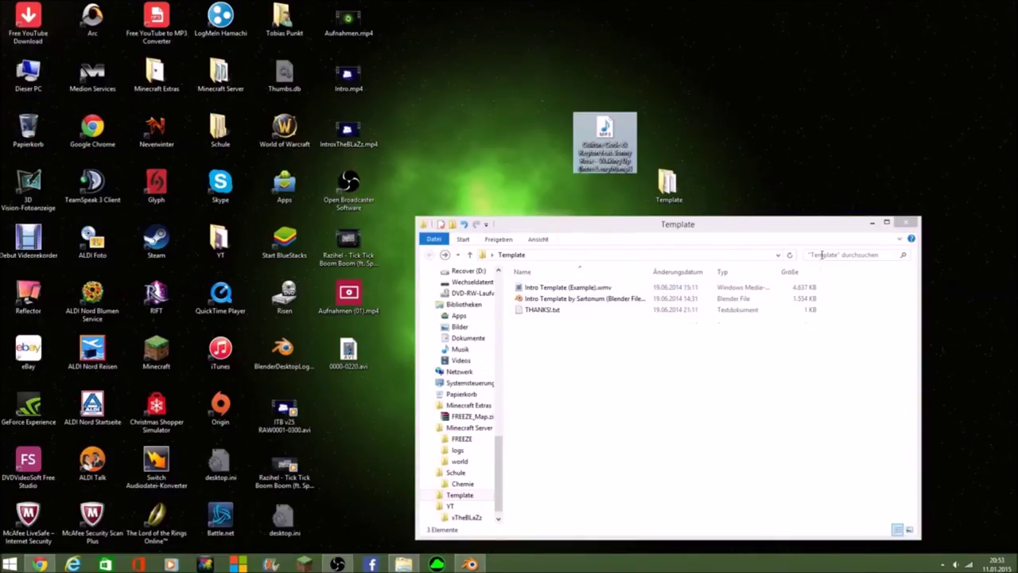
{"action": "left_click", "coordinate": [907, 224]}
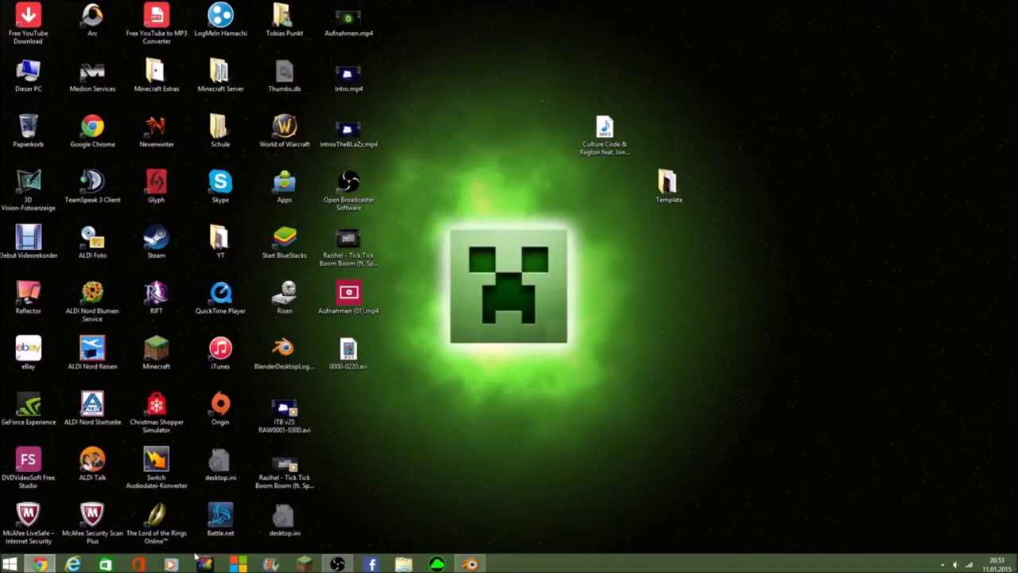
{"action": "left_click", "coordinate": [274, 563]}
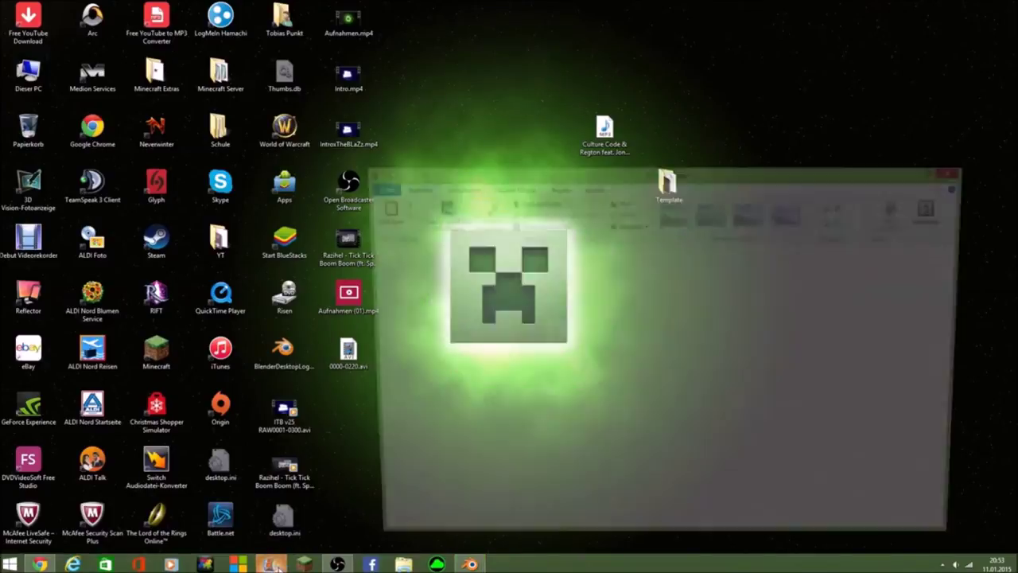
Add Intro.mp4 to the Movie Maker storyboard and preview it.
{"action": "left_click", "coordinate": [591, 187]}
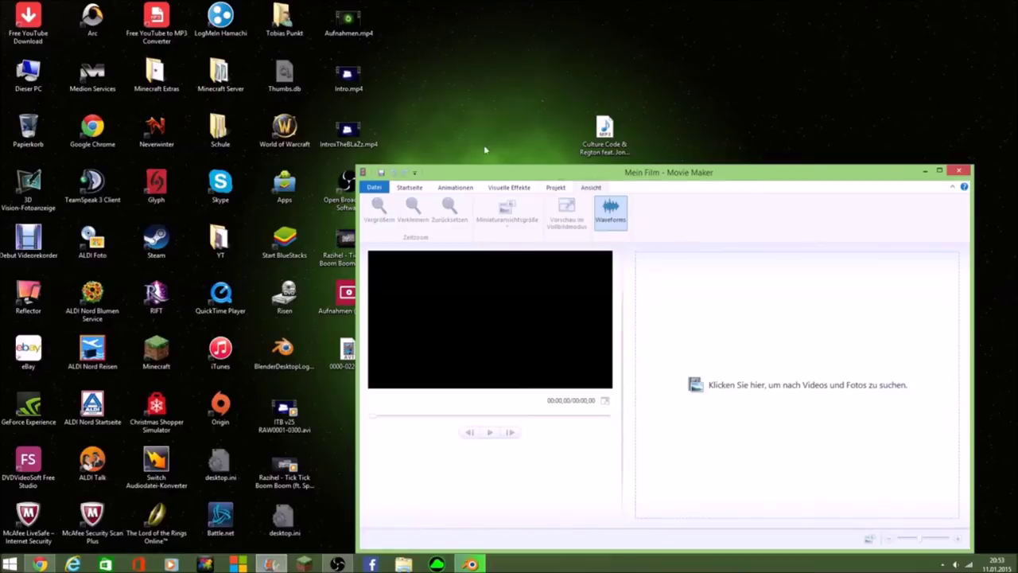
{"action": "mouse_move", "coordinate": [334, 93]}
{"action": "left_mouse_down"}
{"action": "mouse_move", "coordinate": [652, 342]}
{"action": "mouse_move", "coordinate": [666, 336]}
{"action": "left_mouse_up"}
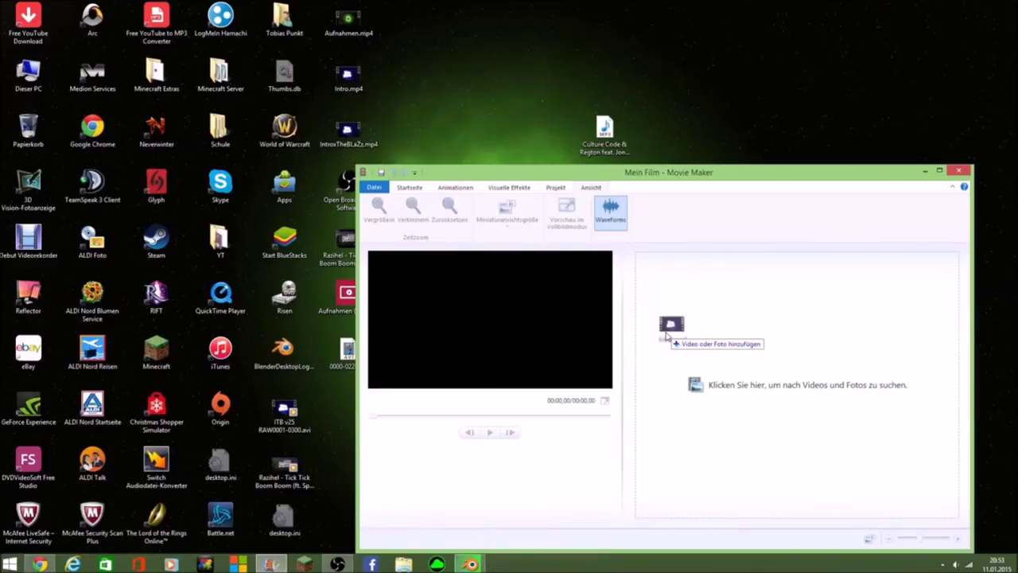
{"action": "left_click_drag", "start_coordinate": [666, 336], "coordinate": [666, 336]}
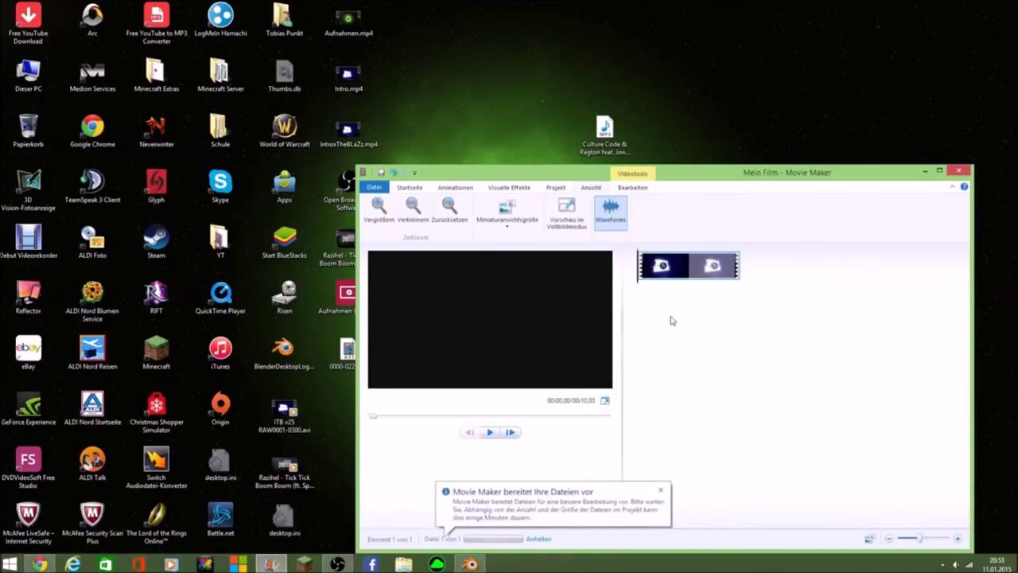
{"action": "left_click", "coordinate": [660, 491]}
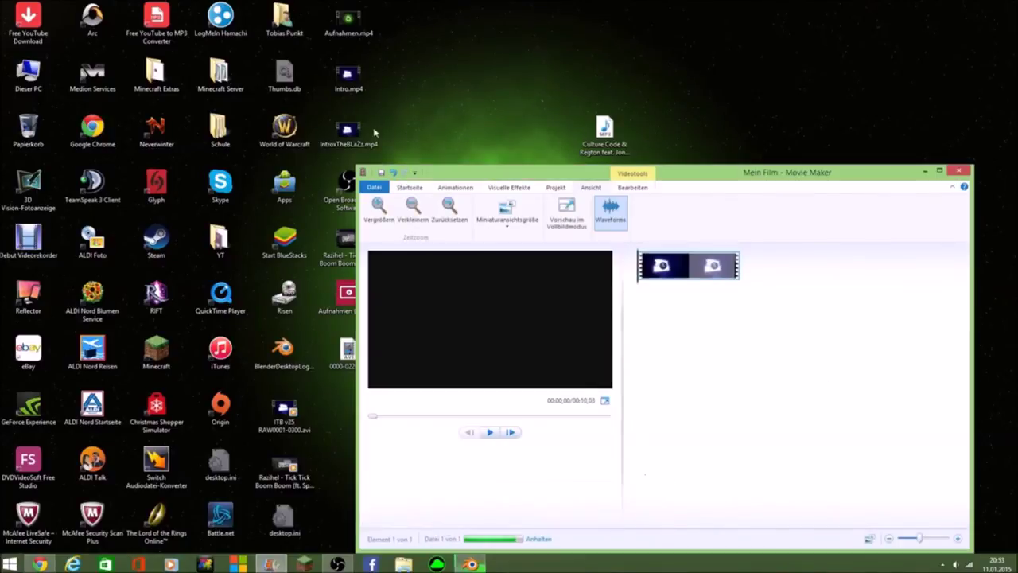
{"action": "left_click", "coordinate": [349, 77]}
{"action": "left_click", "coordinate": [367, 104]}
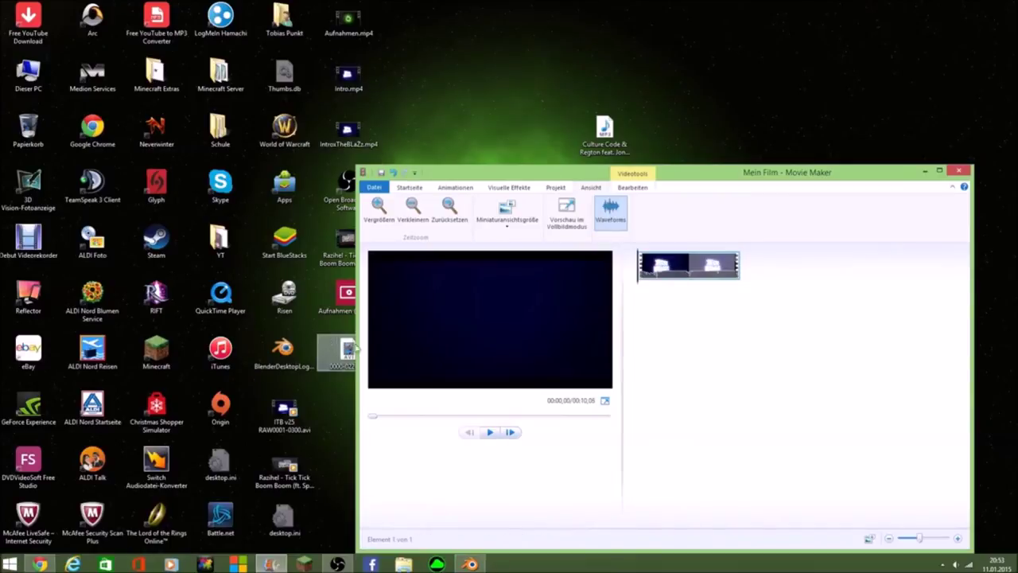
{"action": "left_click", "coordinate": [489, 433]}
{"action": "left_click", "coordinate": [489, 432]}
{"action": "left_click_drag", "start_coordinate": [387, 422], "coordinate": [370, 416]}
Add the Culture Code song as background music from the movie start.
{"action": "left_click", "coordinate": [604, 131]}
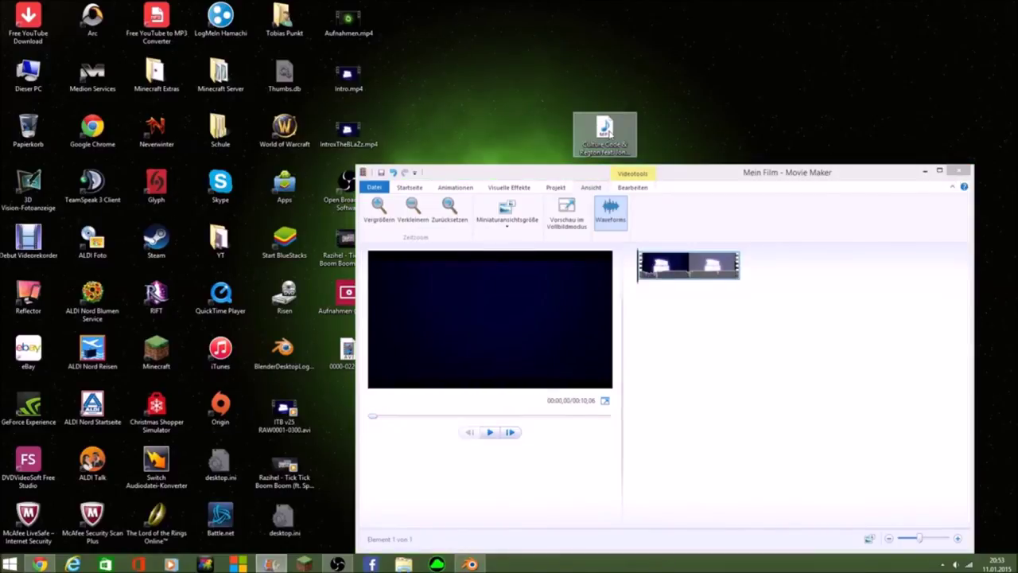
{"action": "left_click_drag", "start_coordinate": [604, 131], "coordinate": [691, 308]}
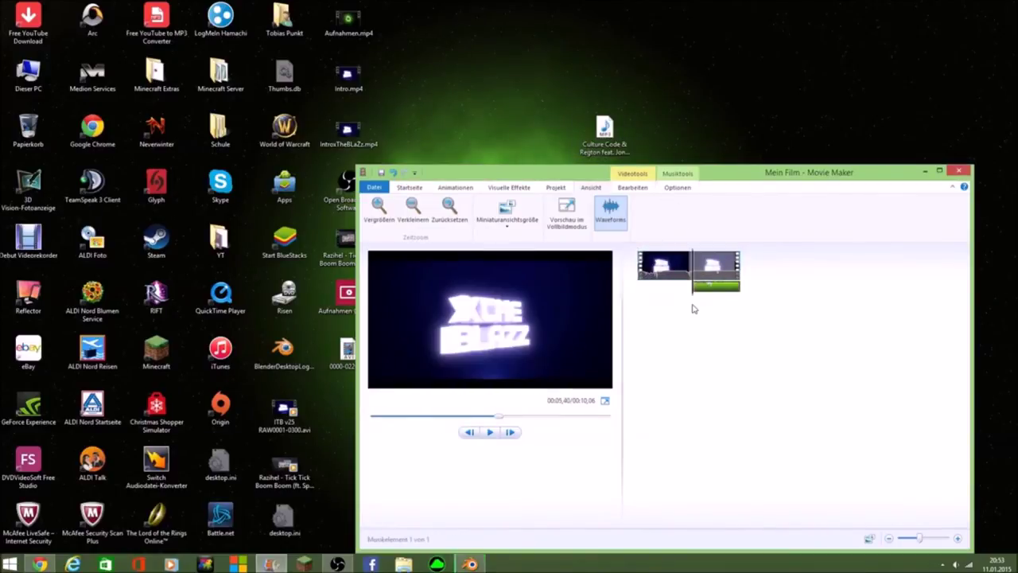
{"action": "left_click", "coordinate": [664, 298]}
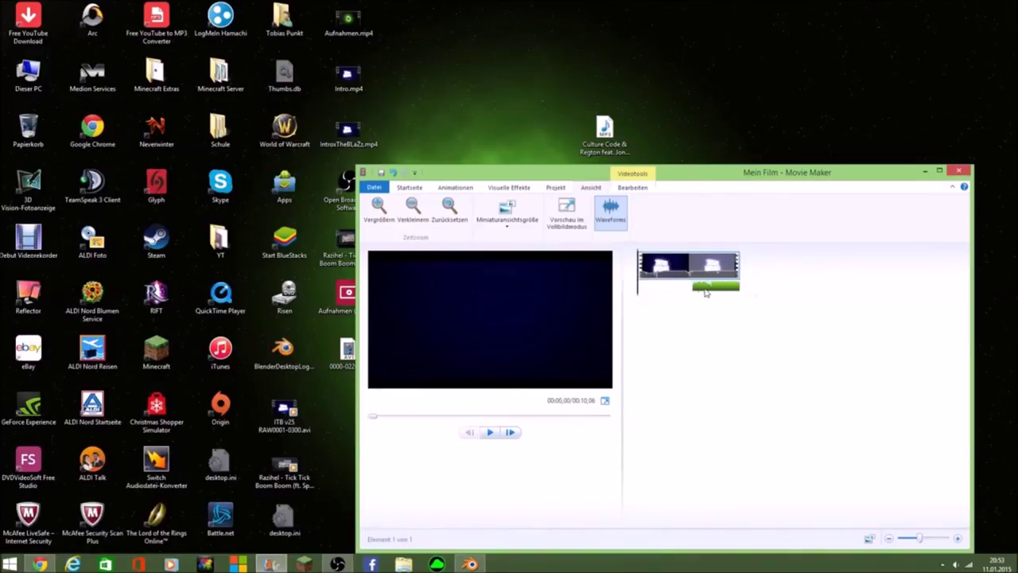
{"action": "left_click", "coordinate": [693, 288]}
Close Movie Maker without saving and move the MP3 into the Template folder.
{"action": "left_click", "coordinate": [958, 171]}
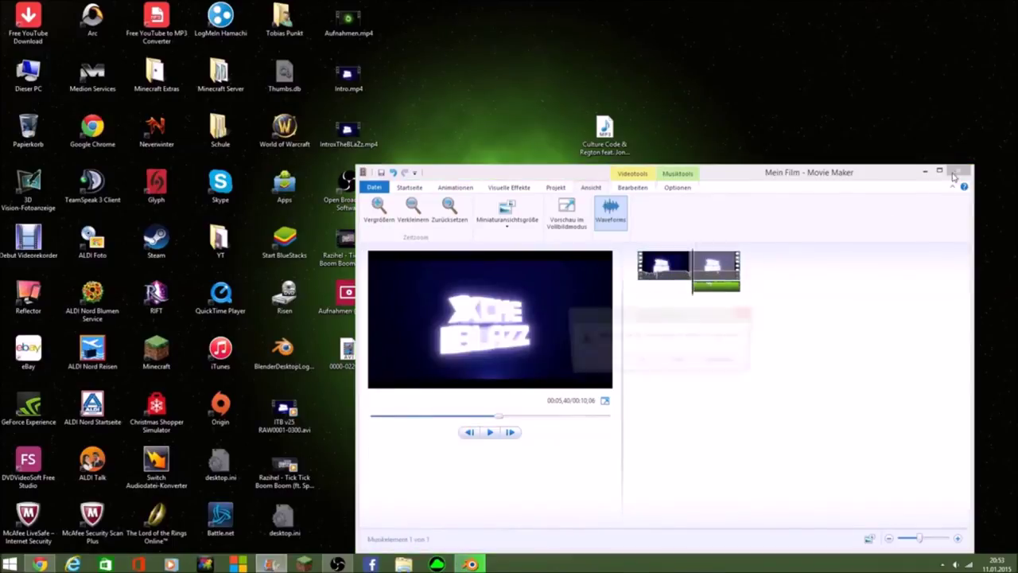
{"action": "left_click", "coordinate": [677, 362]}
{"action": "left_click_drag", "start_coordinate": [604, 131], "coordinate": [687, 195]}
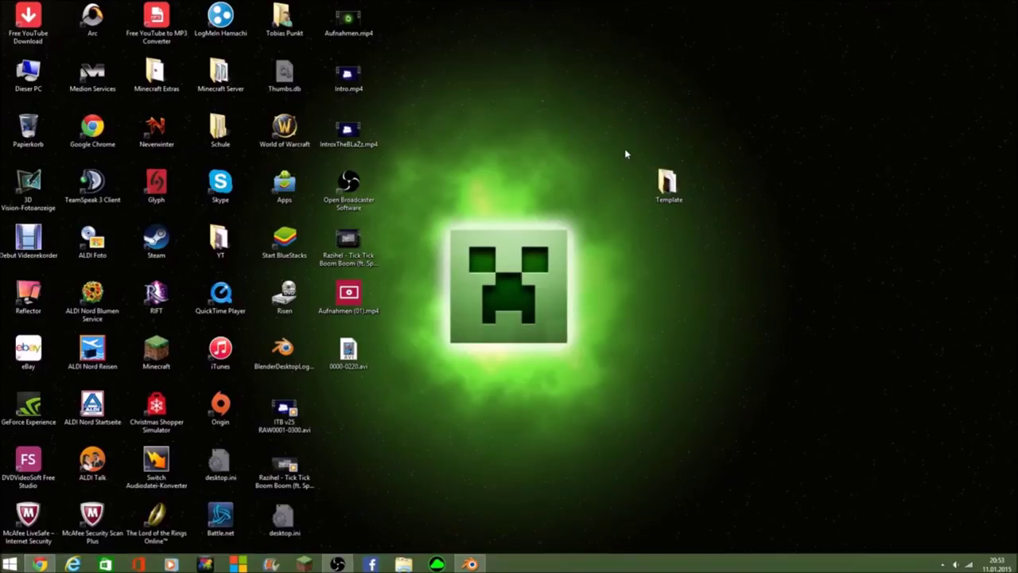
Place the Template folder in the icon column below 0000-0220.avi.
{"action": "left_click_drag", "start_coordinate": [666, 182], "coordinate": [529, 254]}
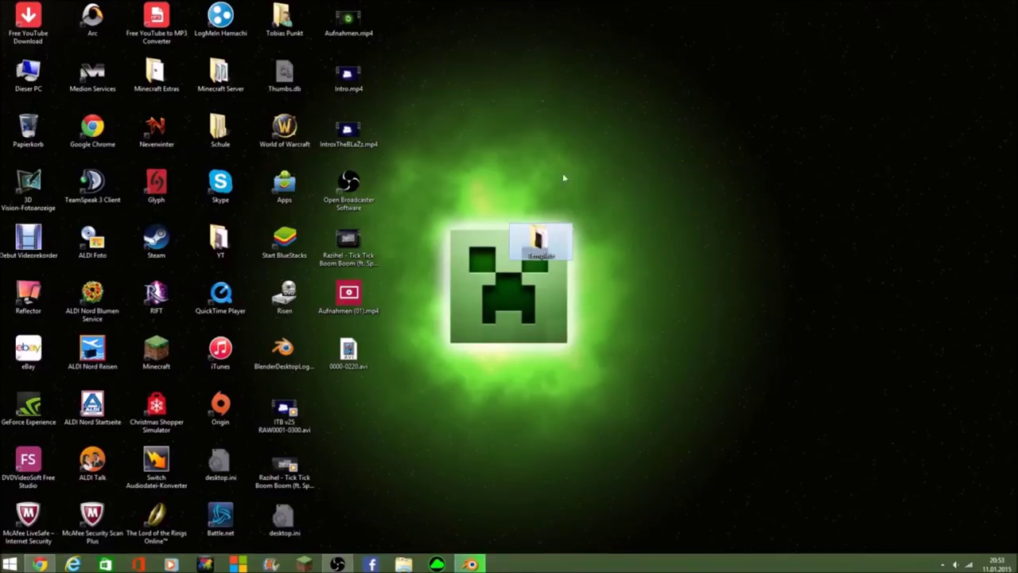
{"action": "left_click", "coordinate": [532, 167]}
{"action": "left_click_drag", "start_coordinate": [473, 193], "coordinate": [595, 293]}
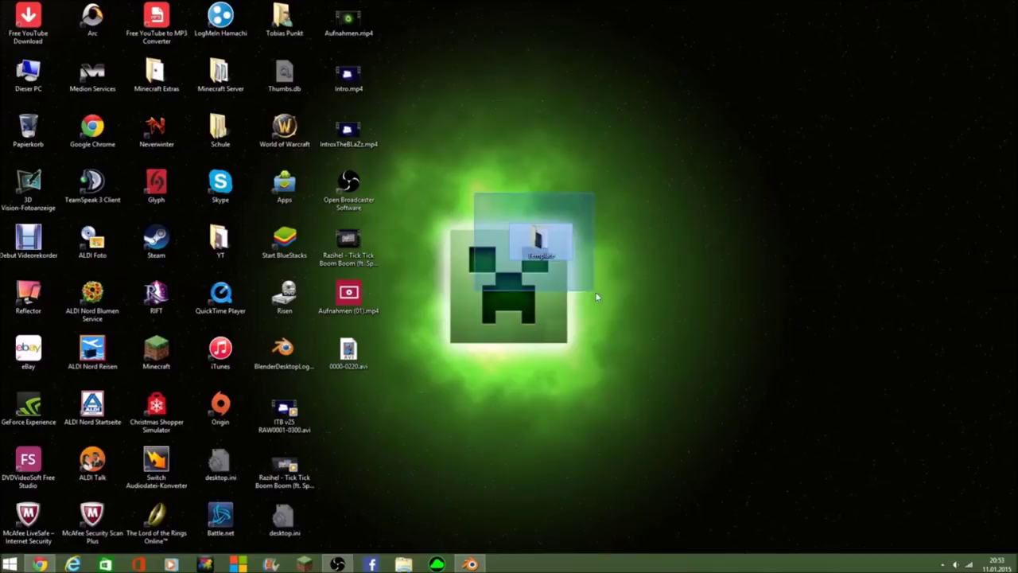
{"action": "left_click", "coordinate": [610, 174]}
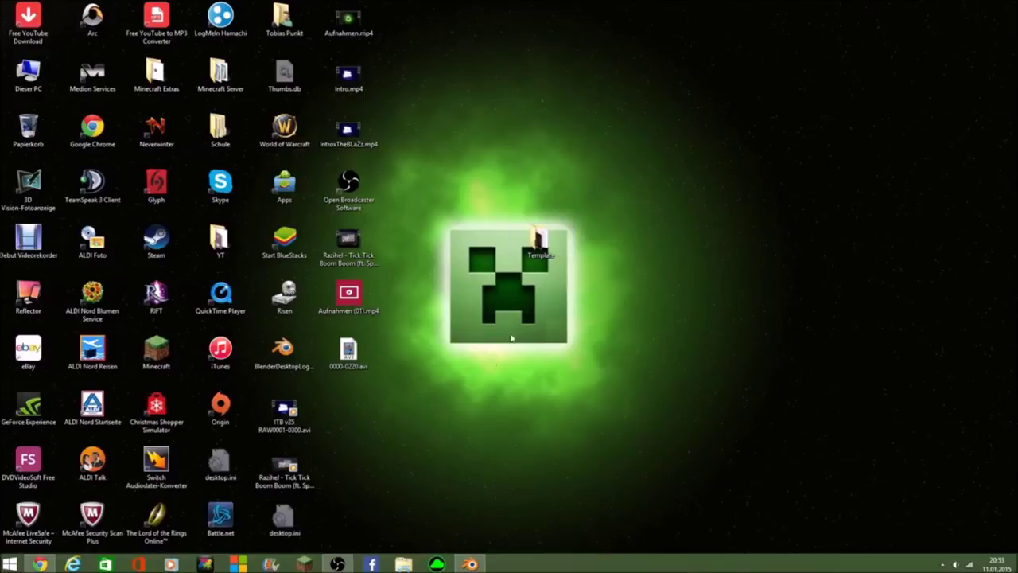
{"action": "left_click_drag", "start_coordinate": [537, 242], "coordinate": [354, 404]}
{"action": "left_click", "coordinate": [433, 383]}
Glance at the Blender render, then box-select desktop icons and use their context menu.
{"action": "left_click", "coordinate": [469, 564]}
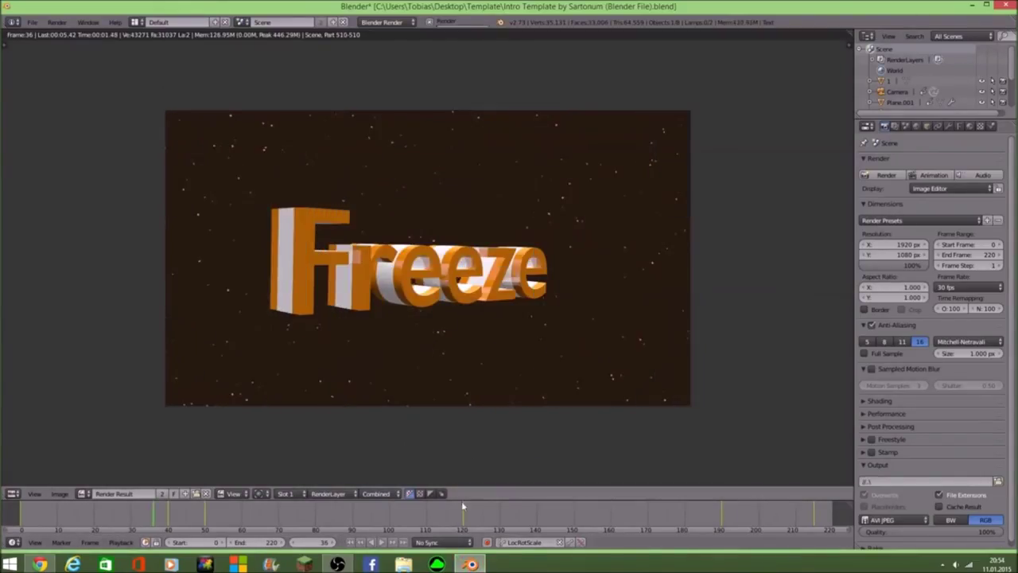
{"action": "left_click", "coordinate": [469, 564]}
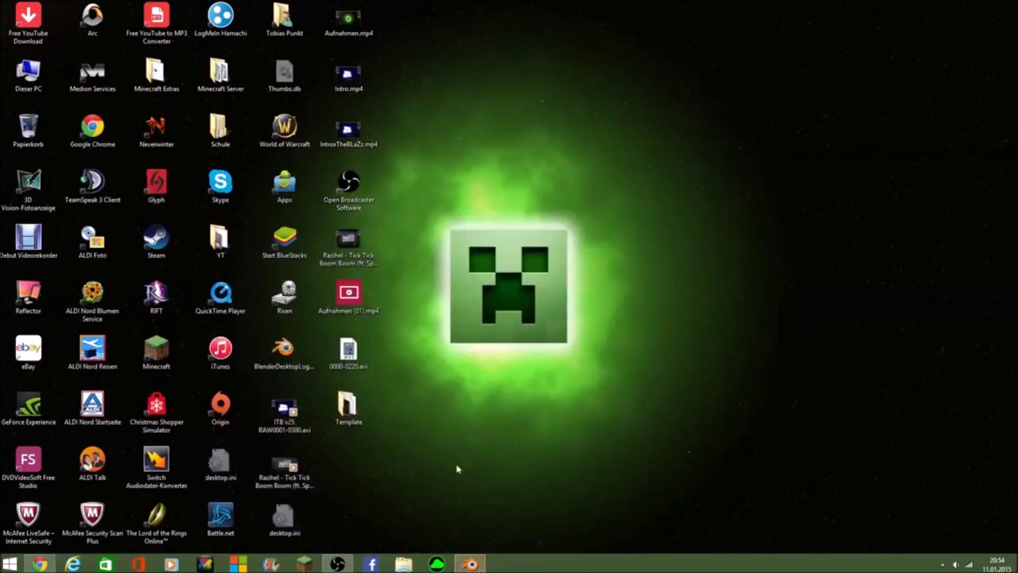
{"action": "left_click_drag", "start_coordinate": [426, 188], "coordinate": [622, 366]}
{"action": "left_click_drag", "start_coordinate": [427, 209], "coordinate": [603, 363]}
{"action": "left_click_drag", "start_coordinate": [429, 221], "coordinate": [614, 367]}
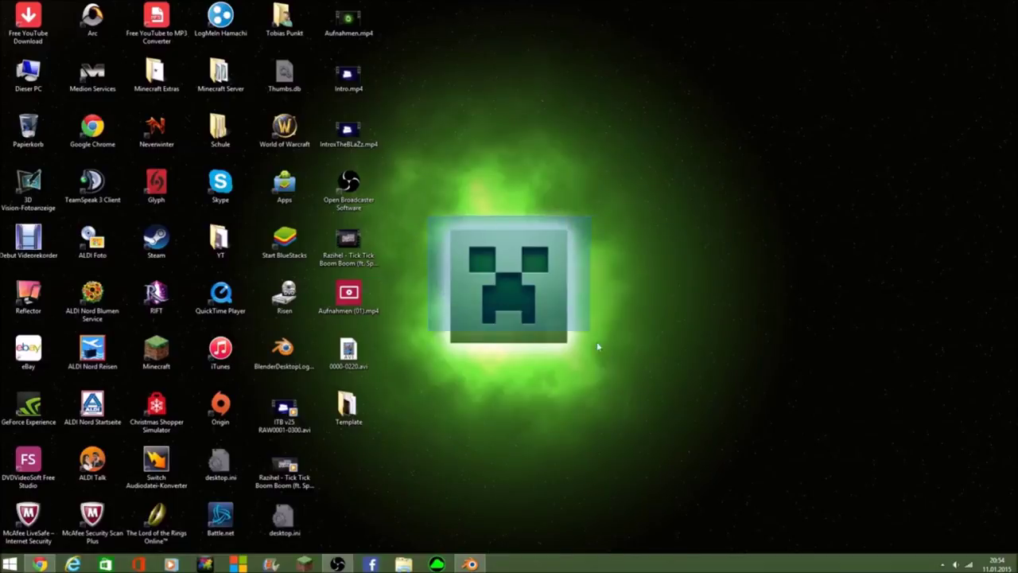
{"action": "right_click", "coordinate": [610, 362]}
{"action": "left_click", "coordinate": [600, 338]}
{"action": "right_click", "coordinate": [594, 300]}
{"action": "left_click", "coordinate": [586, 264]}
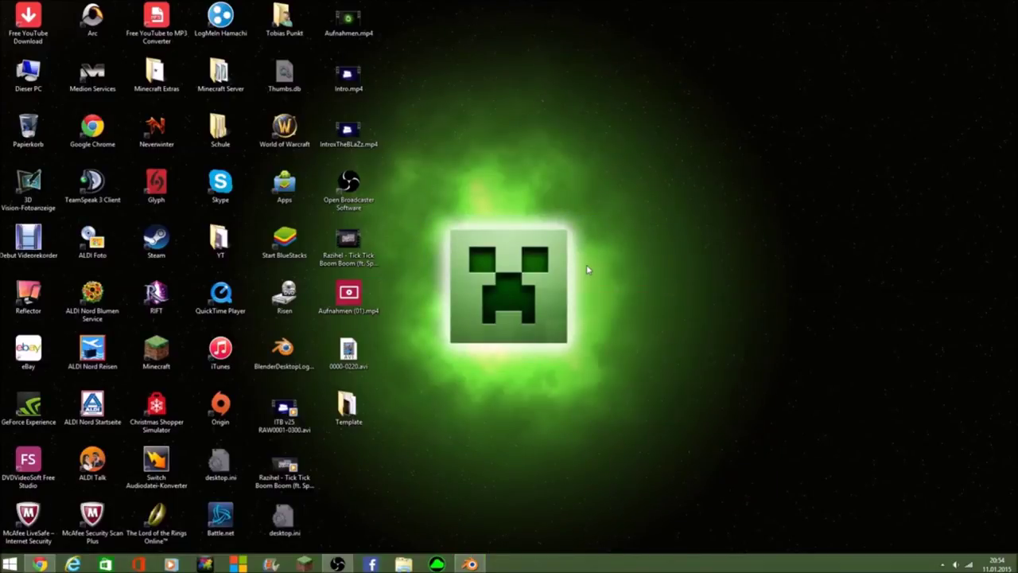
Box-select the desktop icons again and apply context-menu commands to them.
{"action": "left_click_drag", "start_coordinate": [441, 205], "coordinate": [630, 353]}
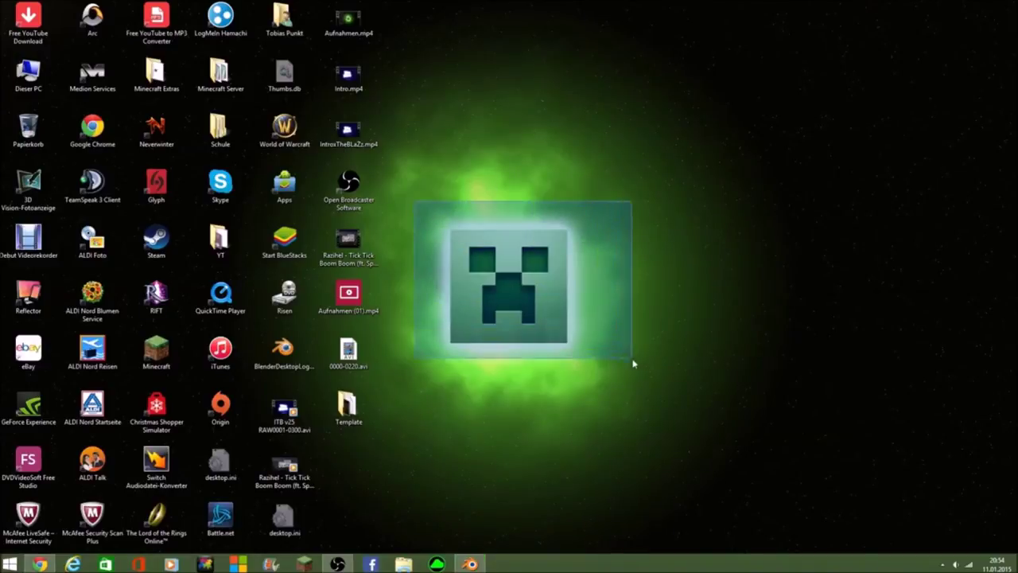
{"action": "left_click_drag", "start_coordinate": [458, 213], "coordinate": [638, 368]}
{"action": "left_click_drag", "start_coordinate": [415, 203], "coordinate": [592, 330]}
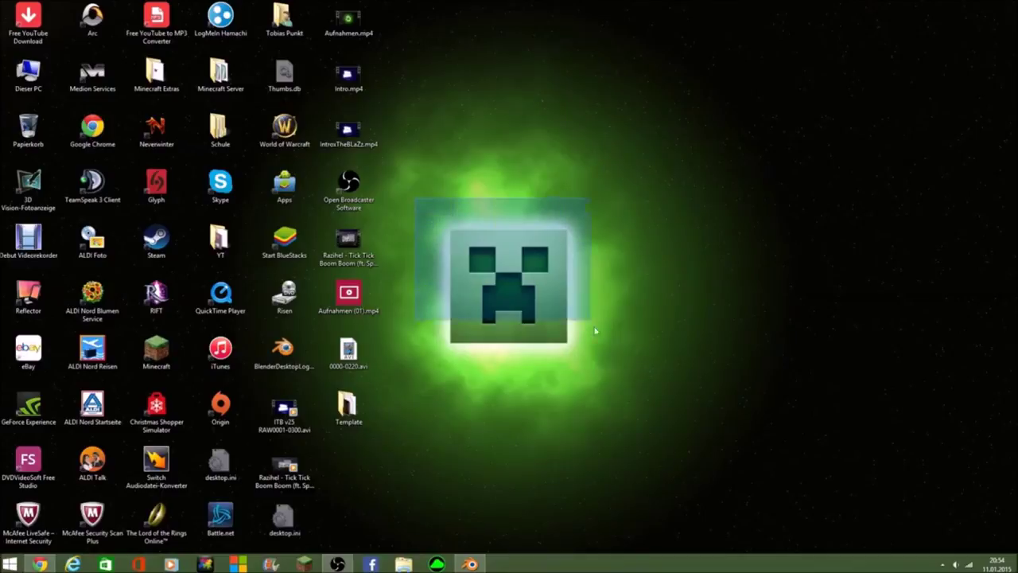
{"action": "right_click", "coordinate": [596, 320]}
{"action": "left_click", "coordinate": [573, 299]}
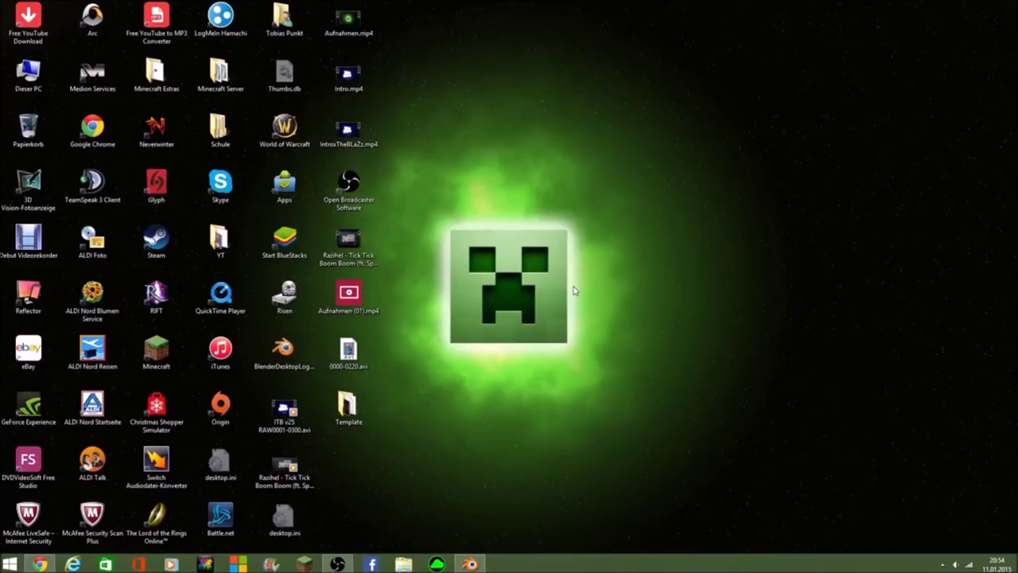
{"action": "left_click_drag", "start_coordinate": [448, 230], "coordinate": [589, 354]}
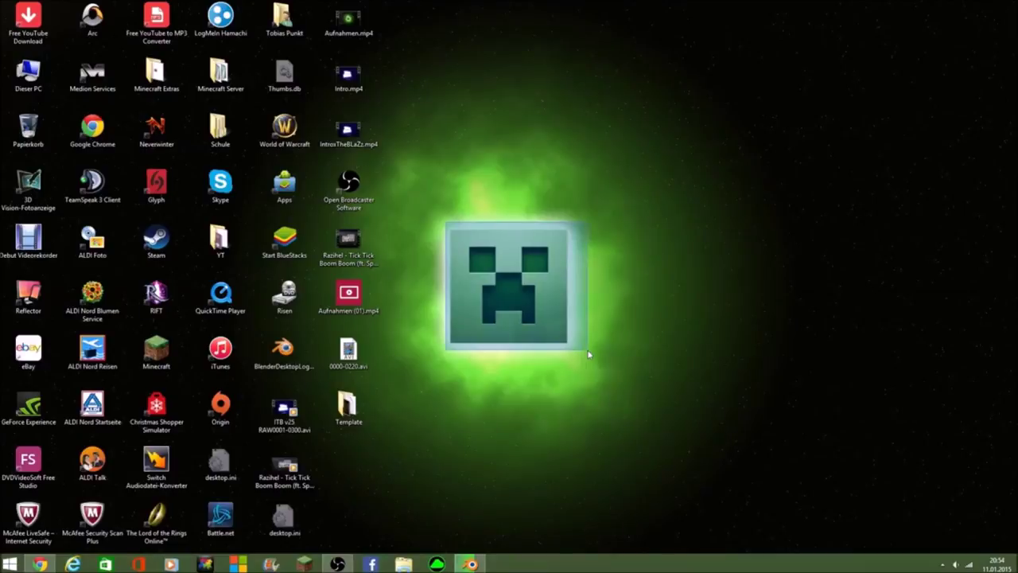
{"action": "left_click_drag", "start_coordinate": [620, 347], "coordinate": [460, 200]}
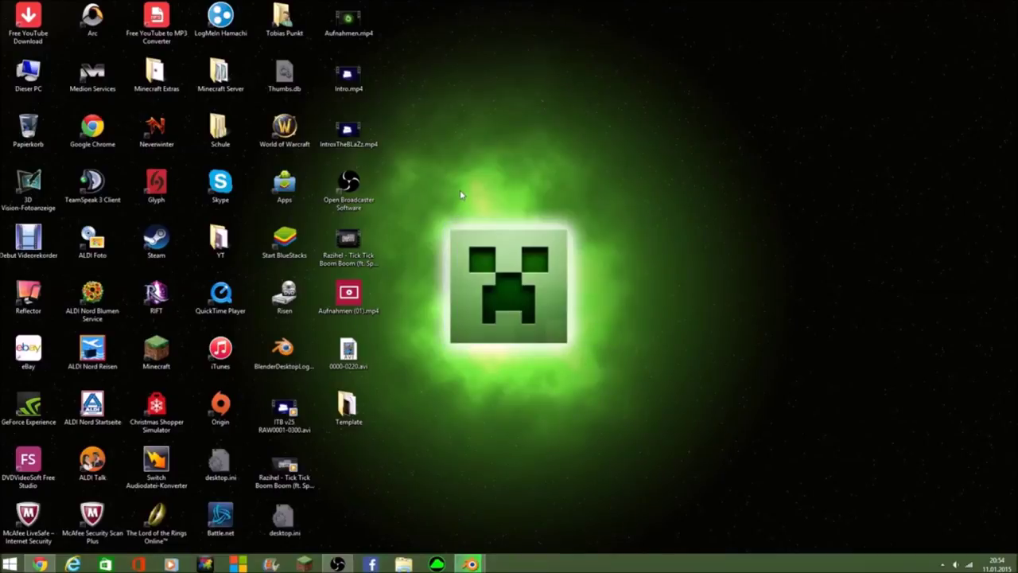
{"action": "right_click", "coordinate": [462, 194]}
{"action": "left_click", "coordinate": [500, 151]}
Reselect the desktop icons, then restore Blender showing the Freeze render.
{"action": "left_click_drag", "start_coordinate": [425, 206], "coordinate": [606, 359]}
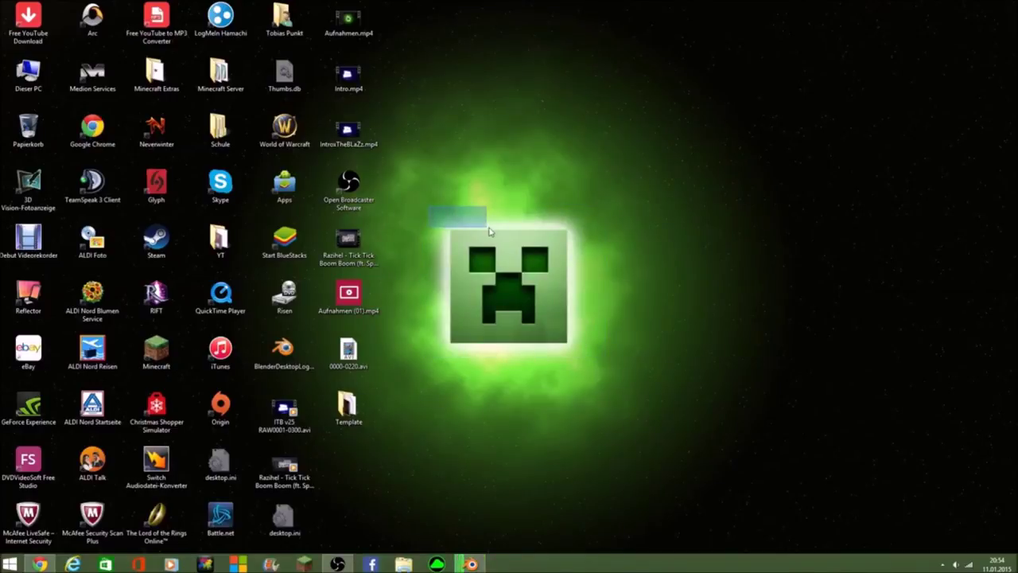
{"action": "right_click_drag", "start_coordinate": [426, 206], "coordinate": [585, 334]}
{"action": "left_click", "coordinate": [644, 322]}
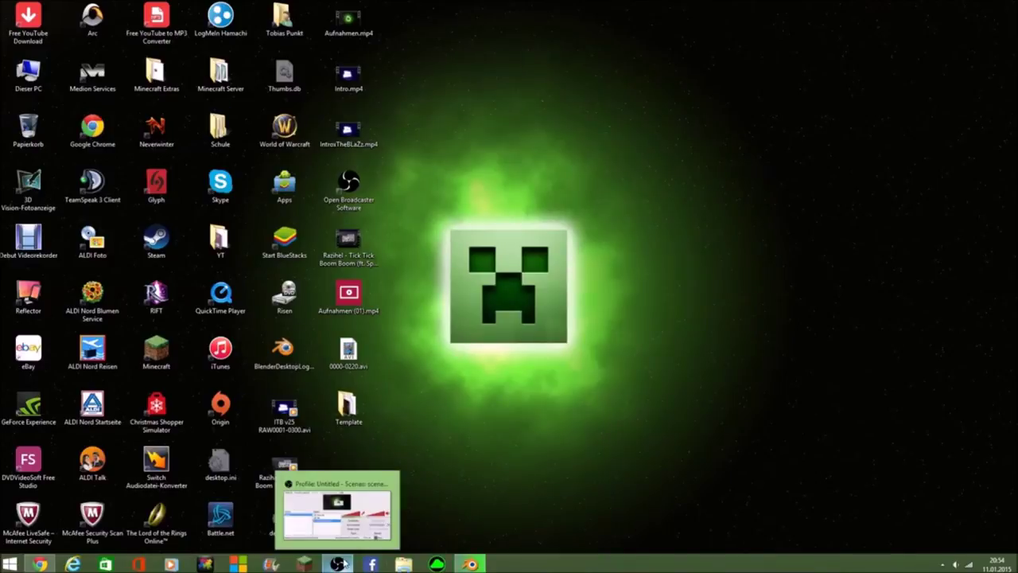
{"action": "left_click", "coordinate": [471, 564]}
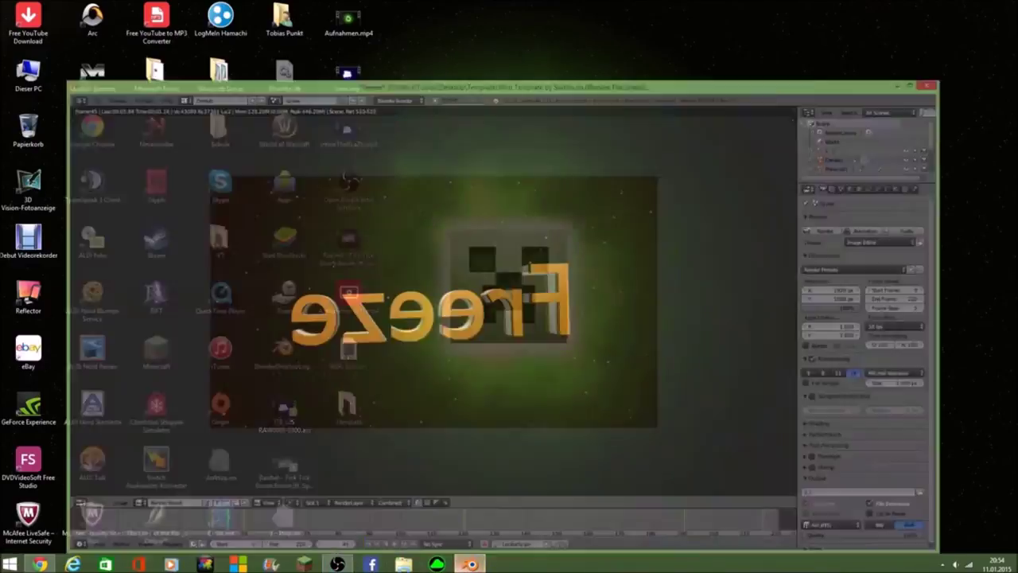